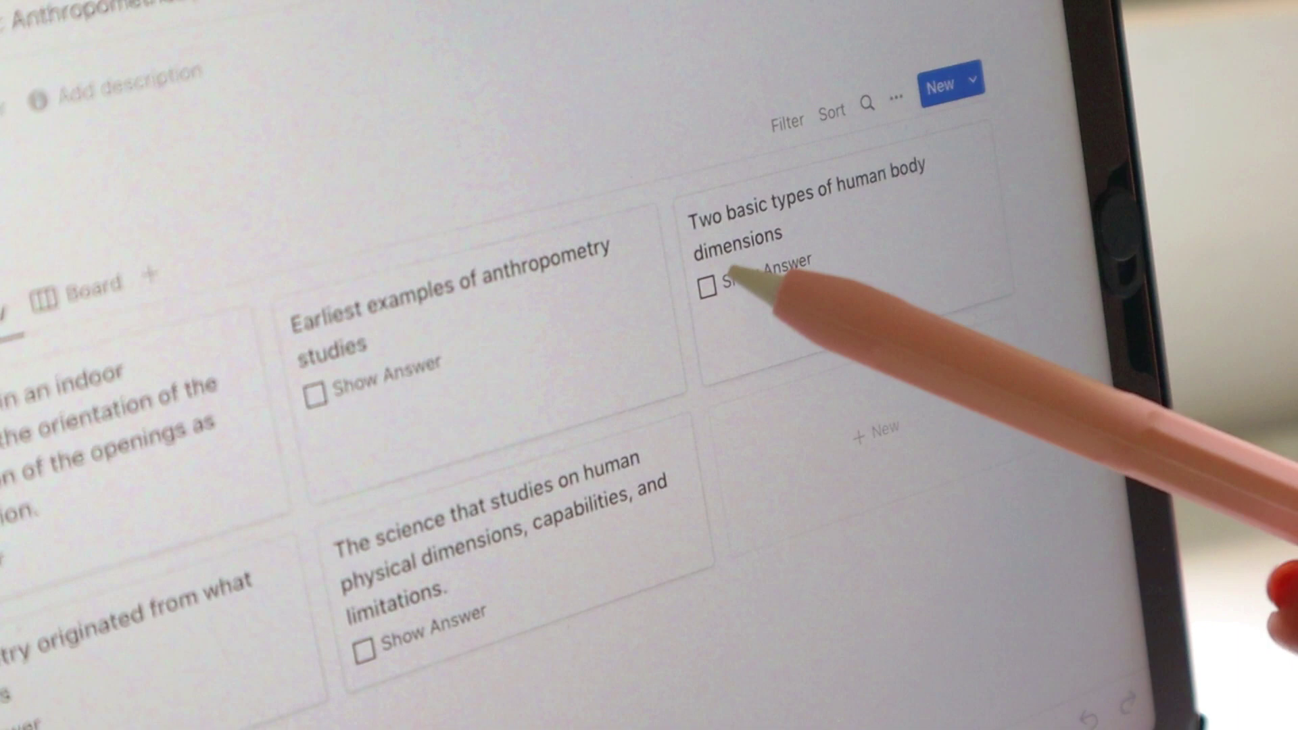
Tick Show Answer on the 'Two basic types of human body dimensions' card to reveal 'Structural and Functional'.
left_click(704, 284)
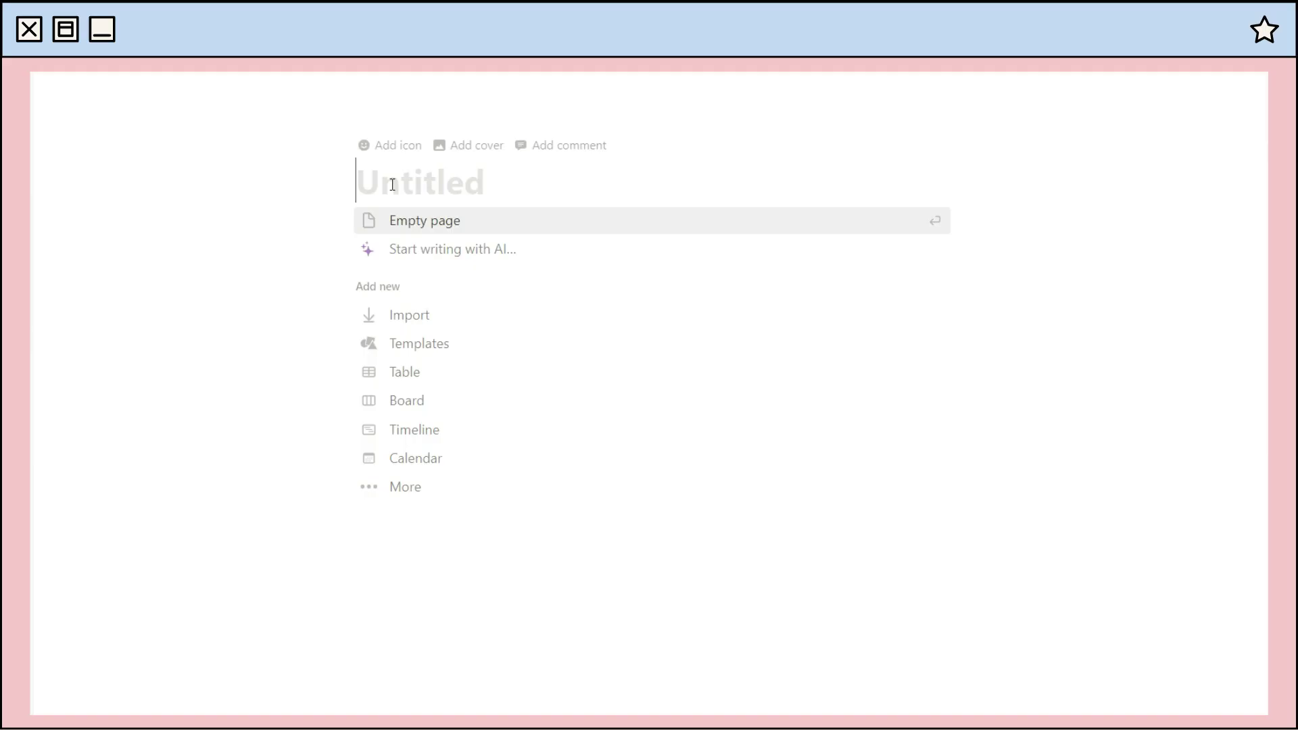
Title a new empty page 'Flashcards' and start the Subject 1 heading.
type("F")
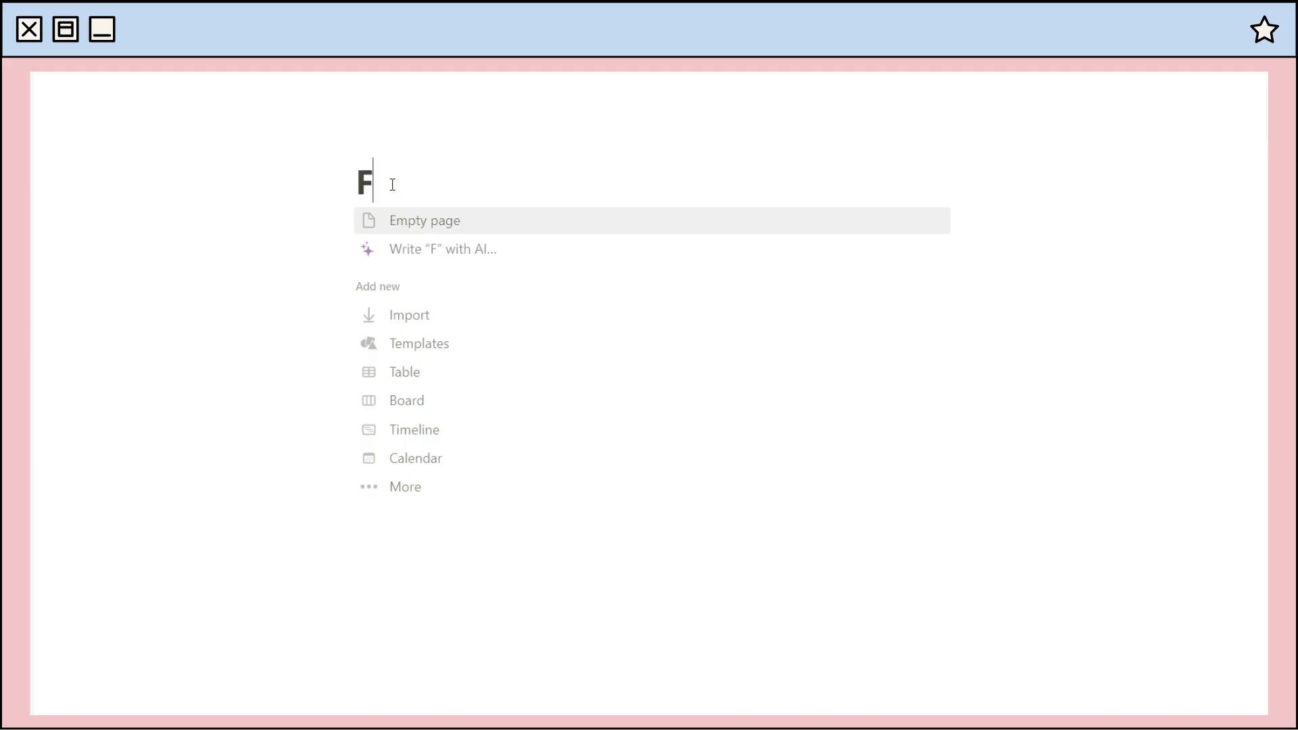
type("lashcards")
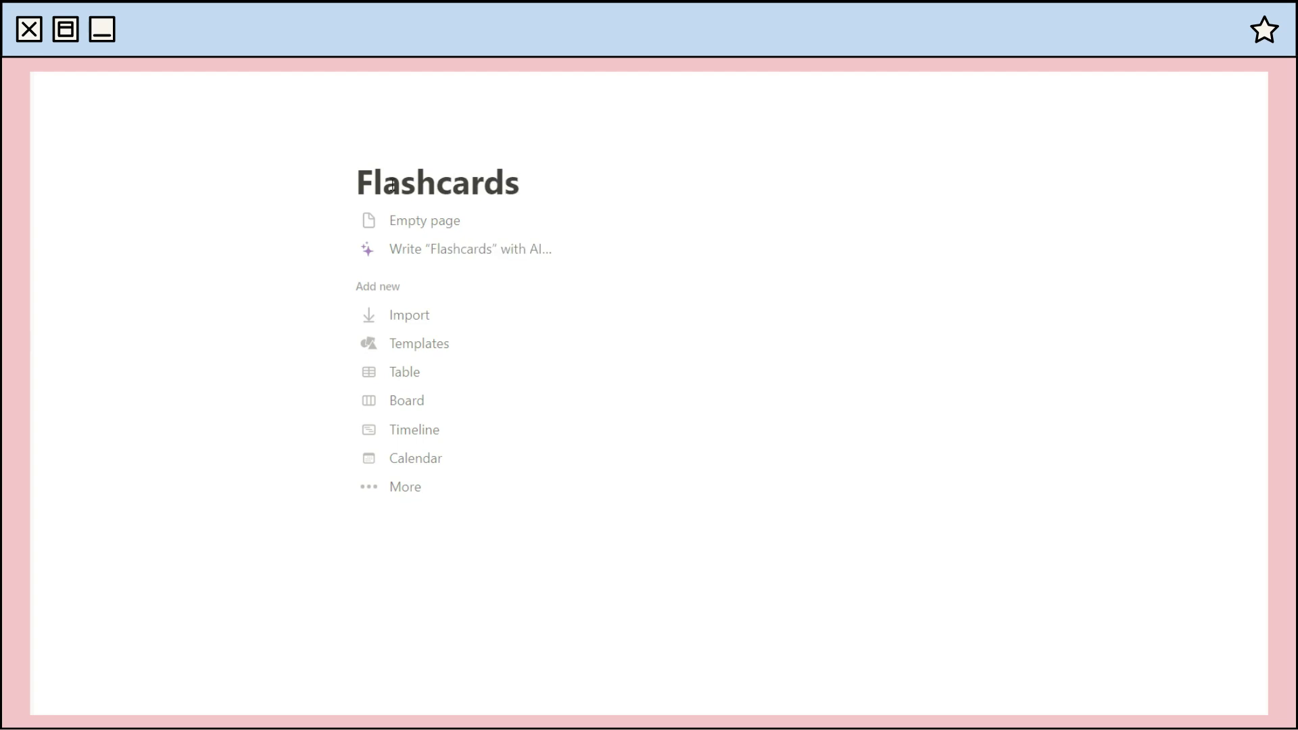
left_click(400, 226)
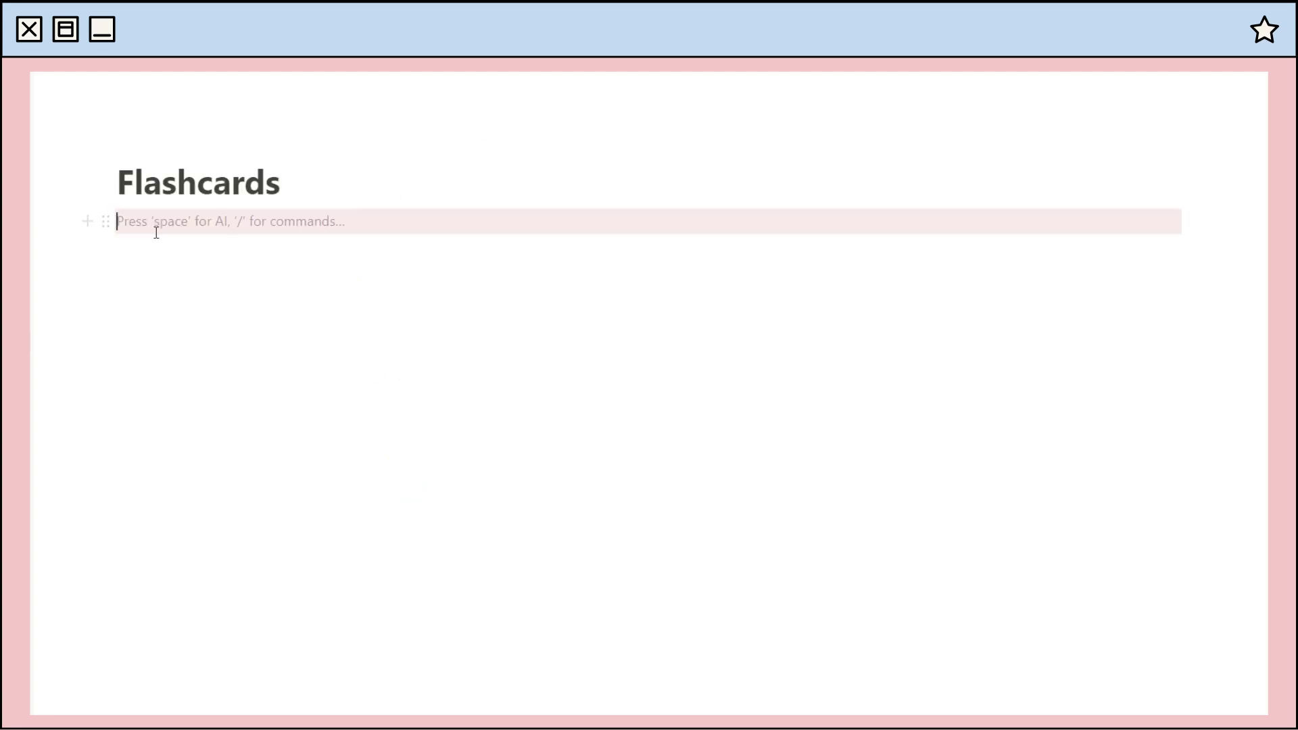
type("s")
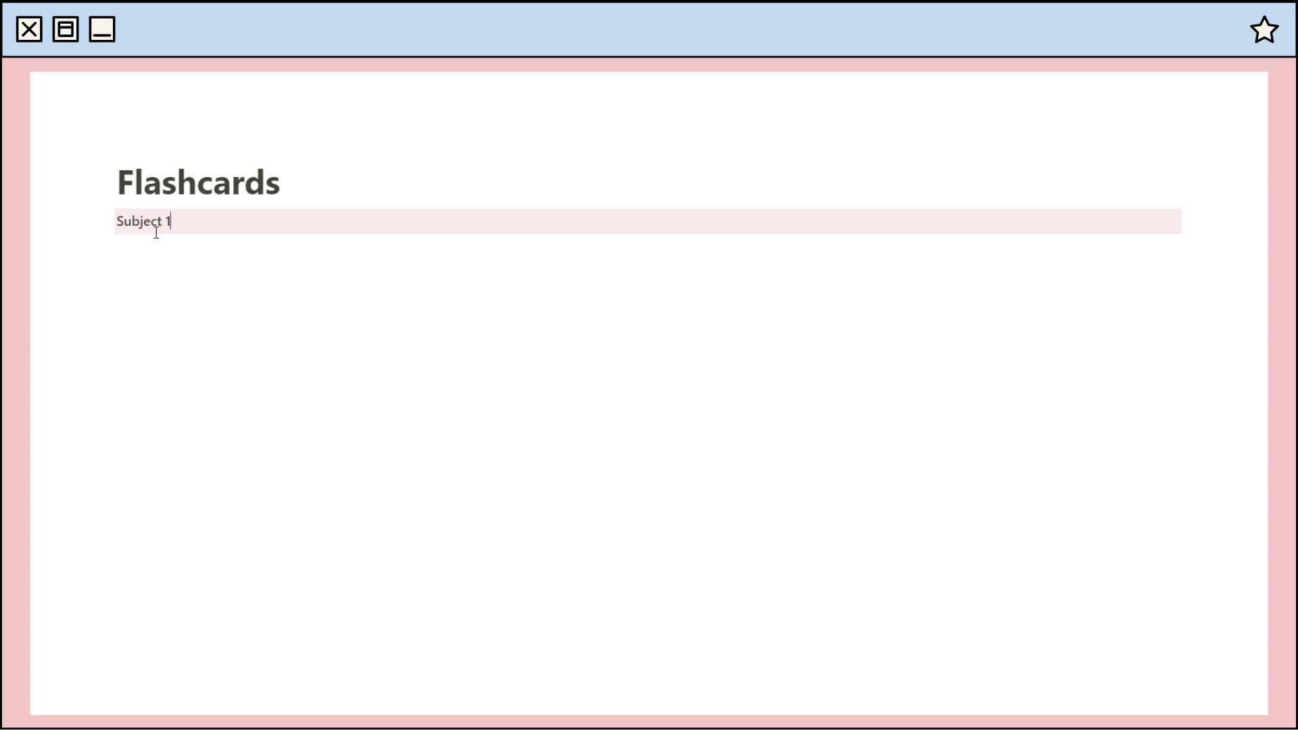
Arrange three side-by-side columns, copying the Subject 2 label into the third.
left_click(127, 251)
left_click_drag(106, 247, 1186, 215)
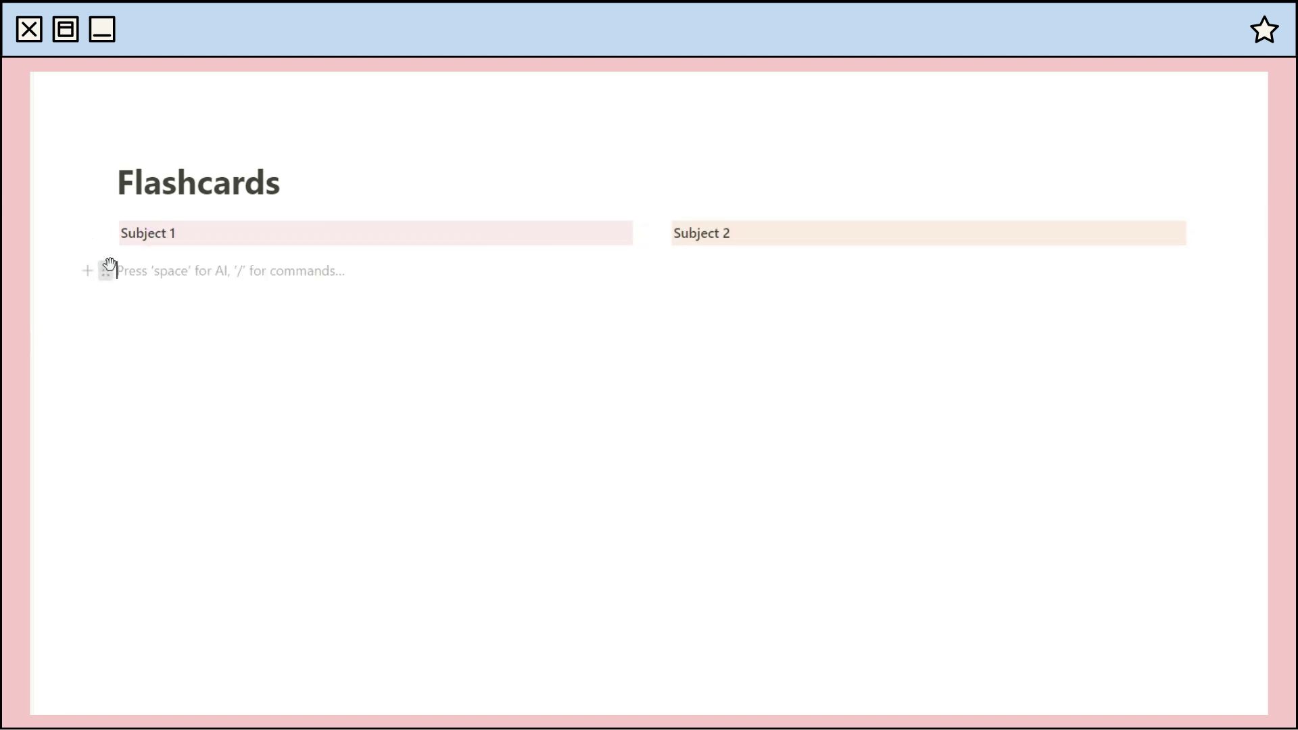
left_click_drag(107, 269, 1209, 228)
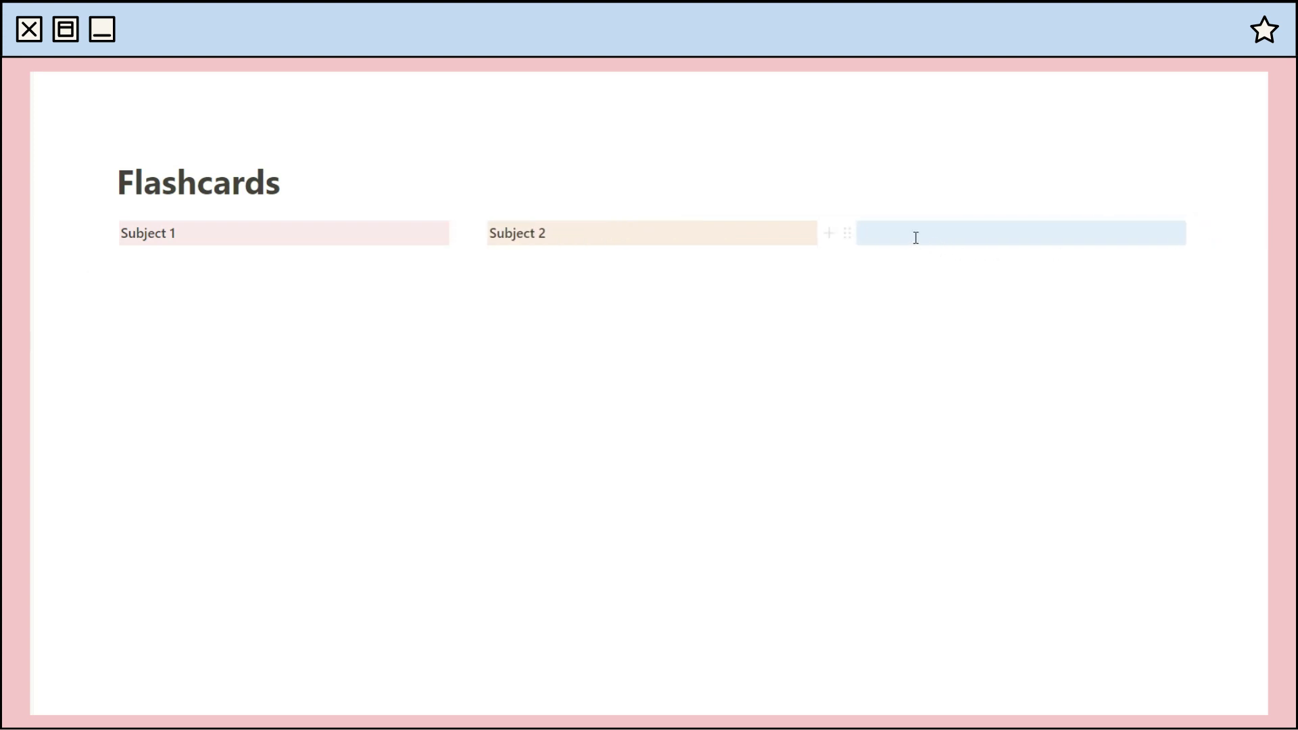
left_click_drag(560, 233, 452, 231)
key("ctrl+c")
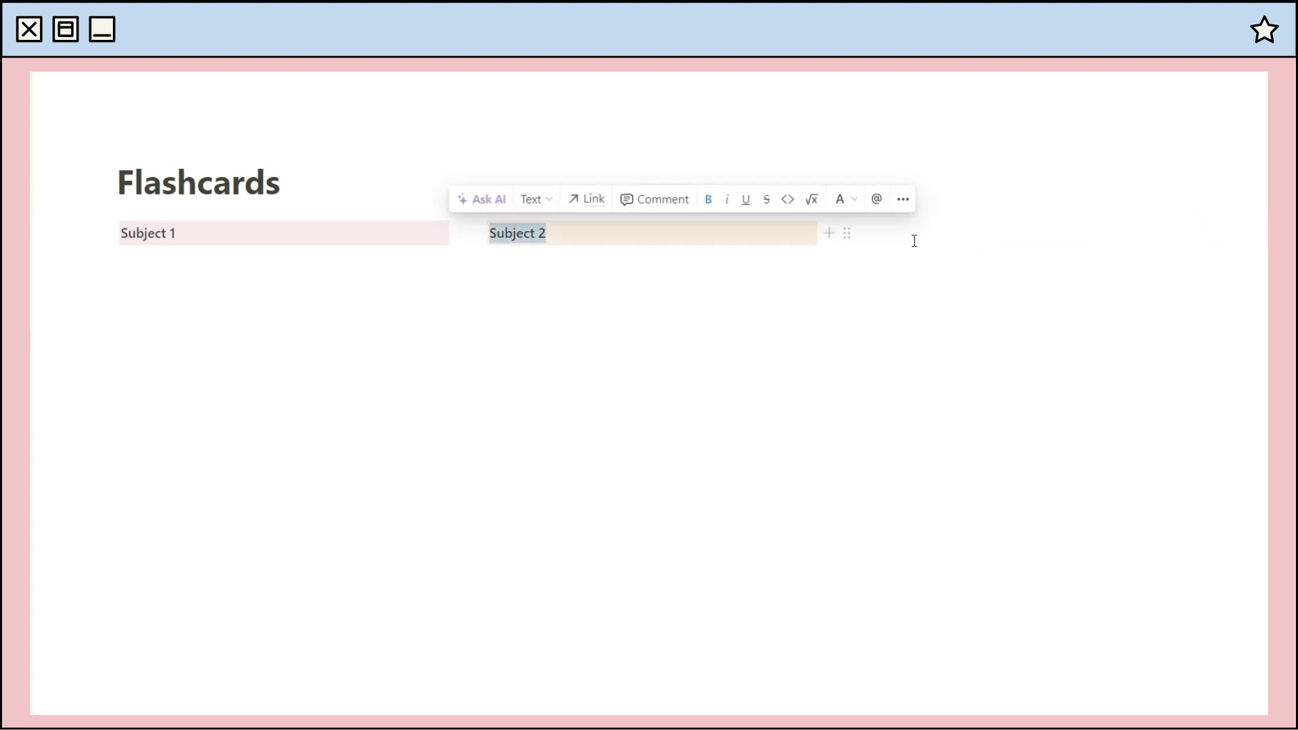
left_click(914, 241)
key("ctrl+v")
Add an expanded 'Topic Name' toggle block under Subject 1.
left_click(128, 270)
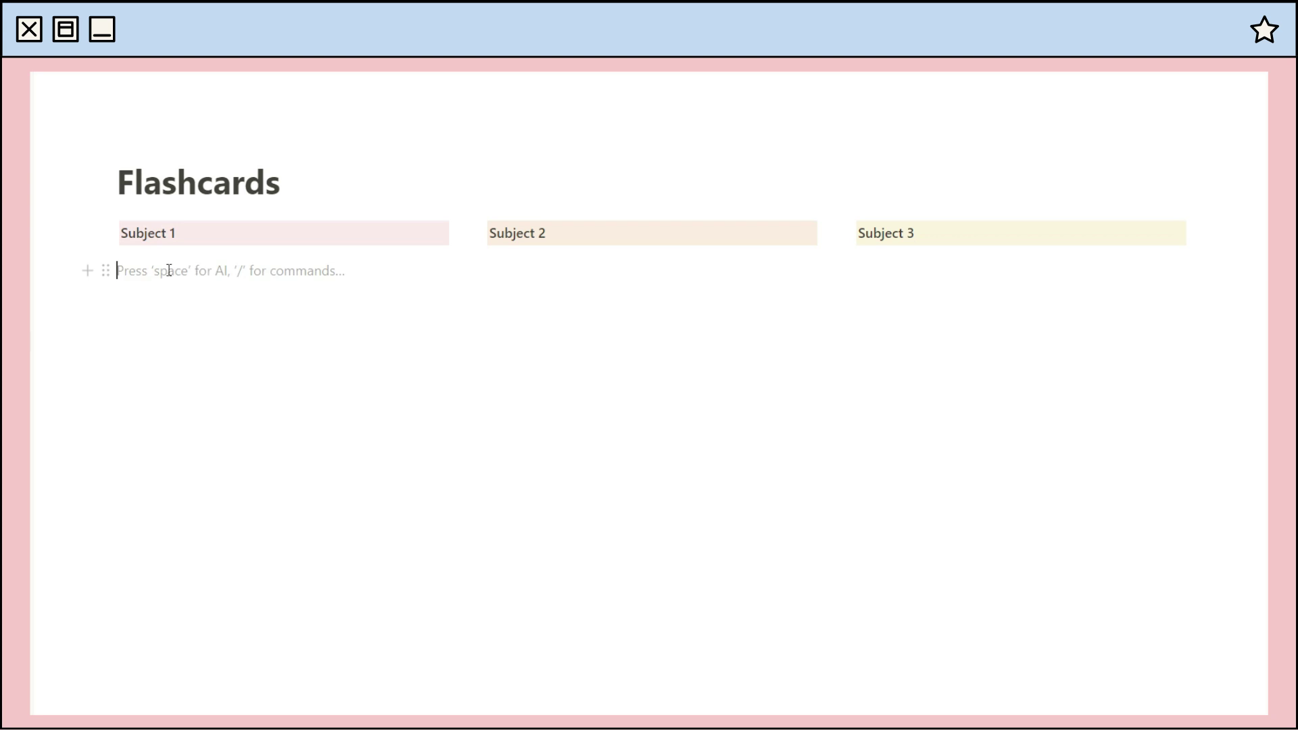
type("/Top")
key("BackSpace")
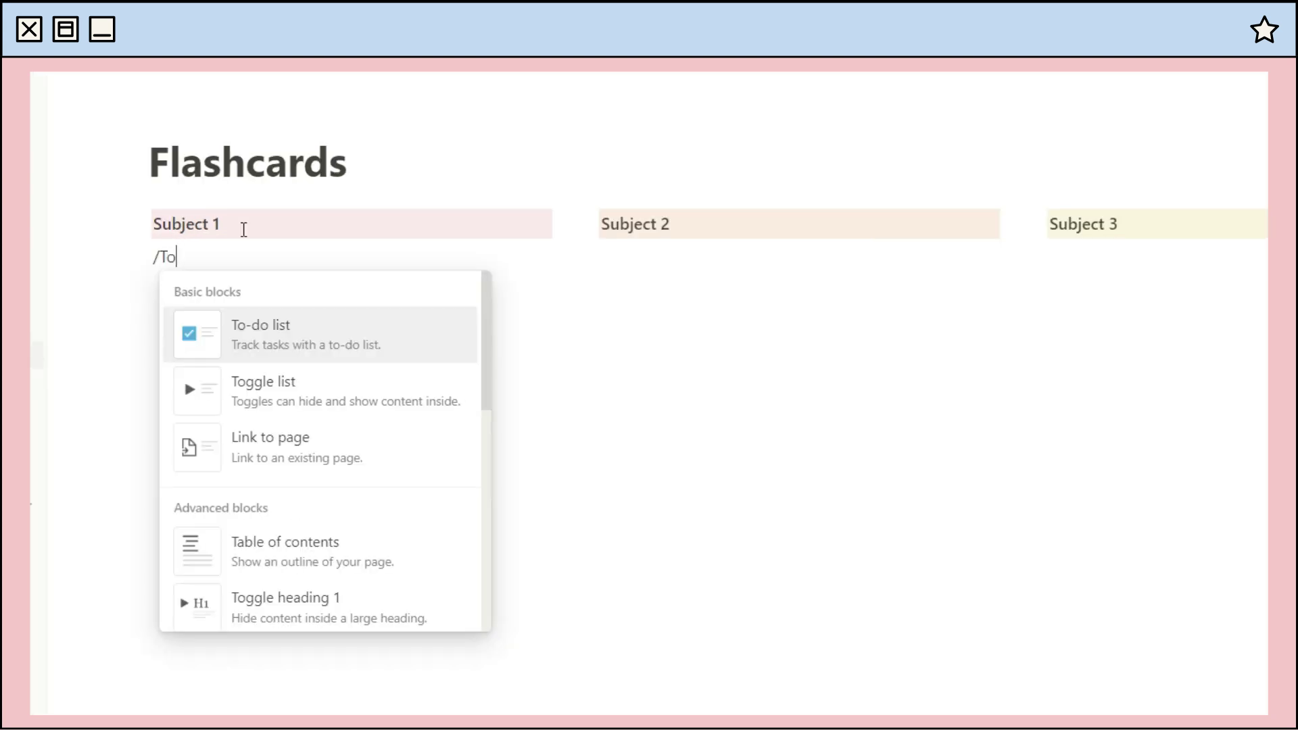
type("ggle")
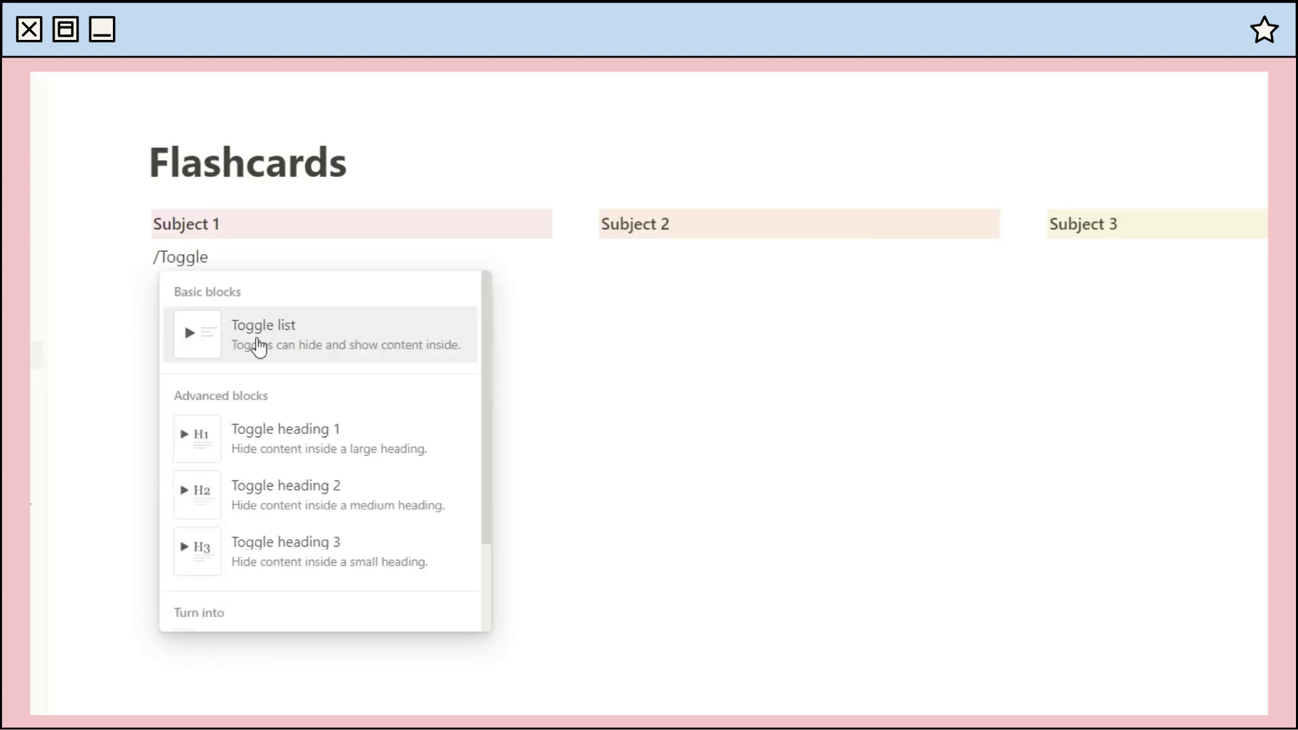
key("Return")
type("Topi")
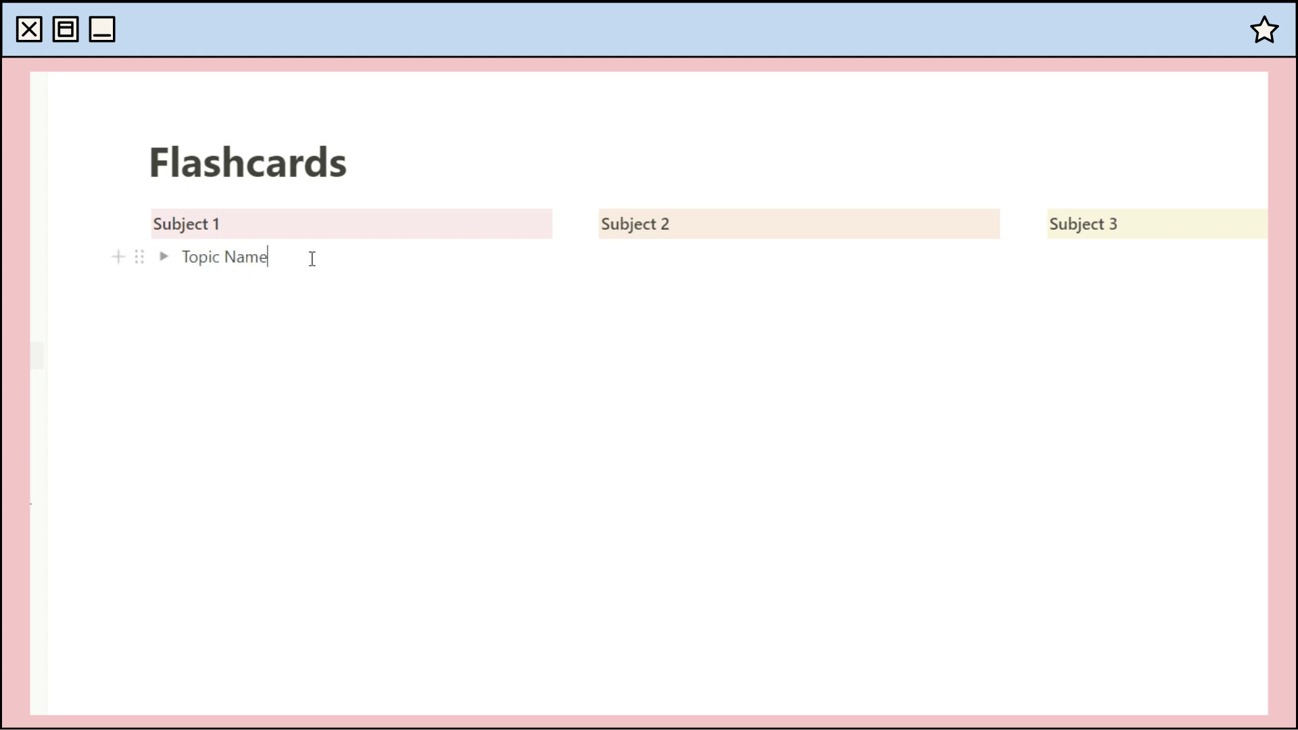
type("c Name")
key("ctrl+Return")
Create a new sub-page inside the Topic Name toggle with /page.
left_click(224, 284)
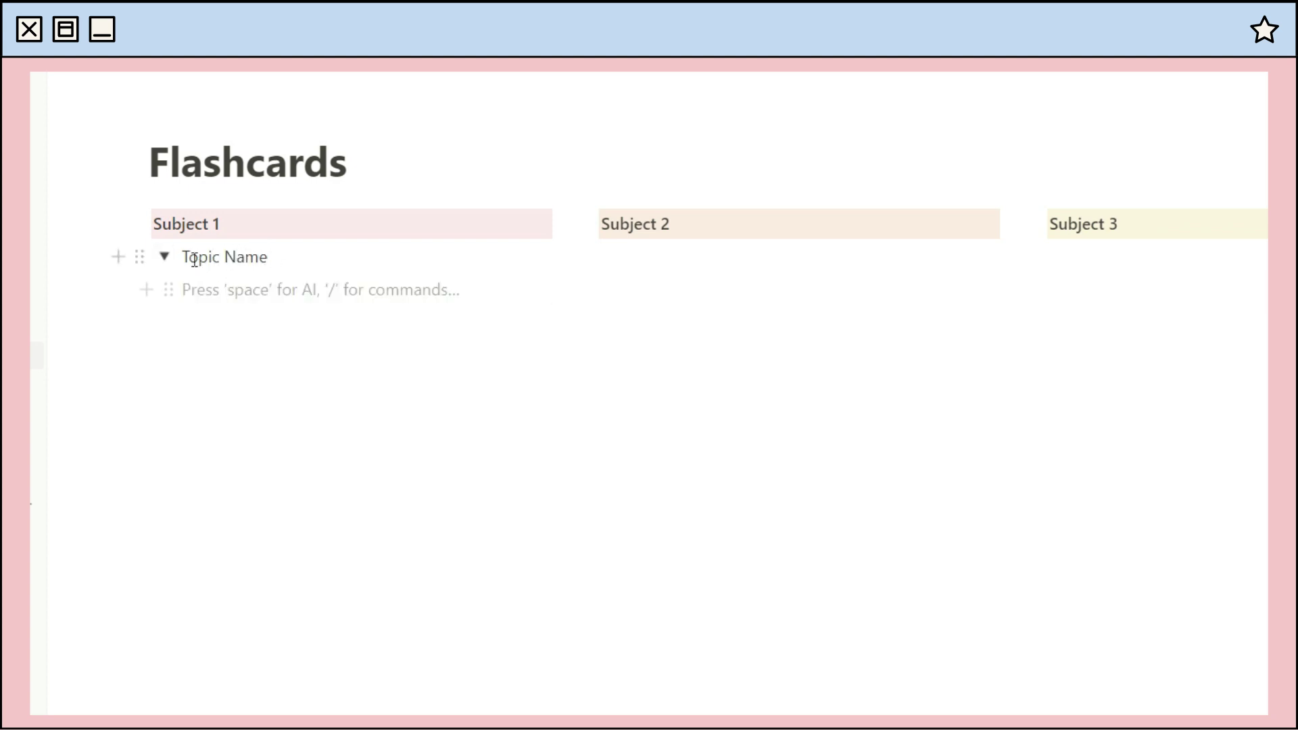
type("/")
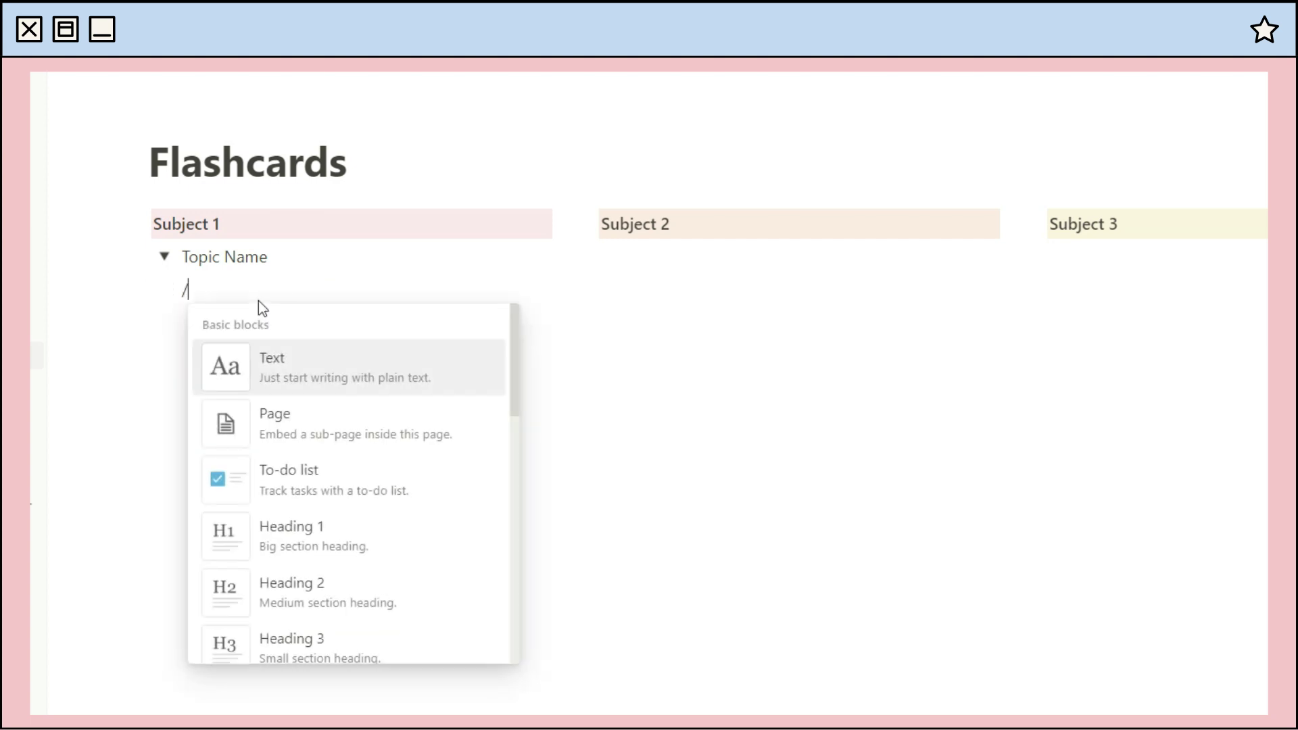
type("page")
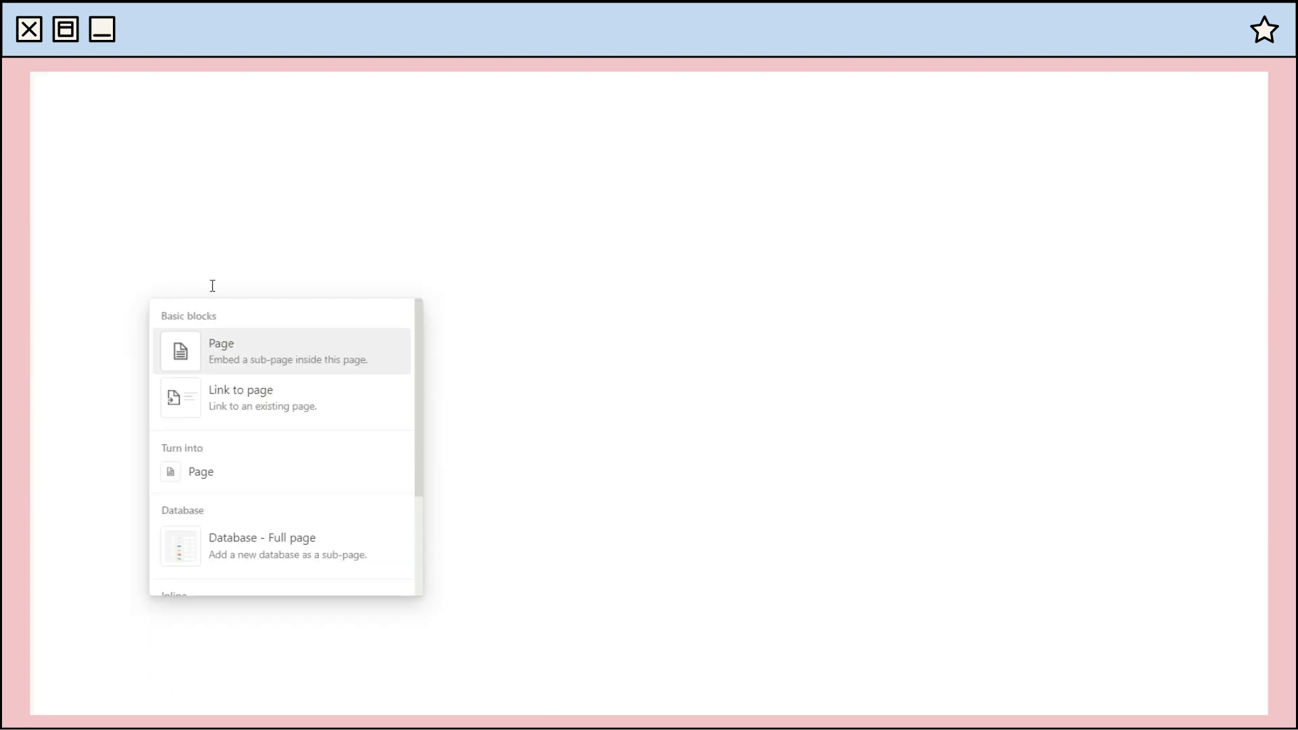
key("Return")
Make the sub-page an empty page holding a new table database with its title hidden.
left_click(409, 185)
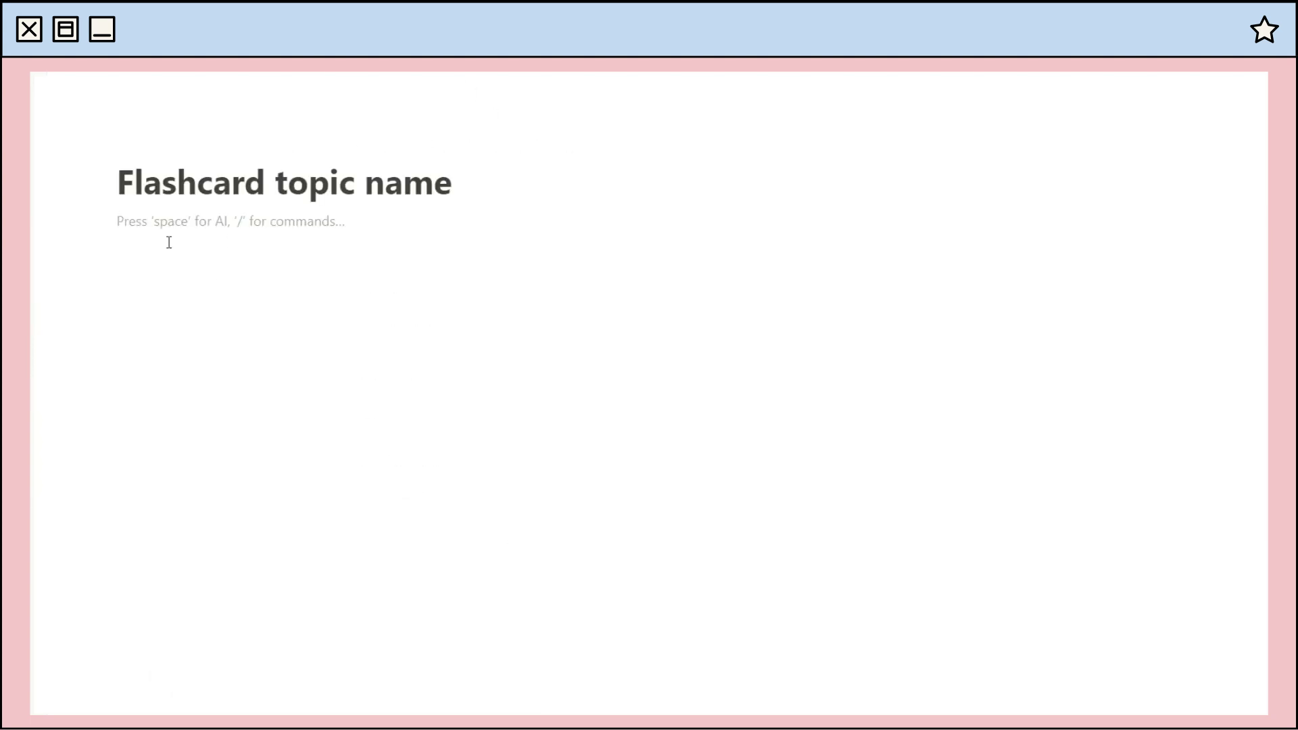
left_click(194, 221)
type("/table")
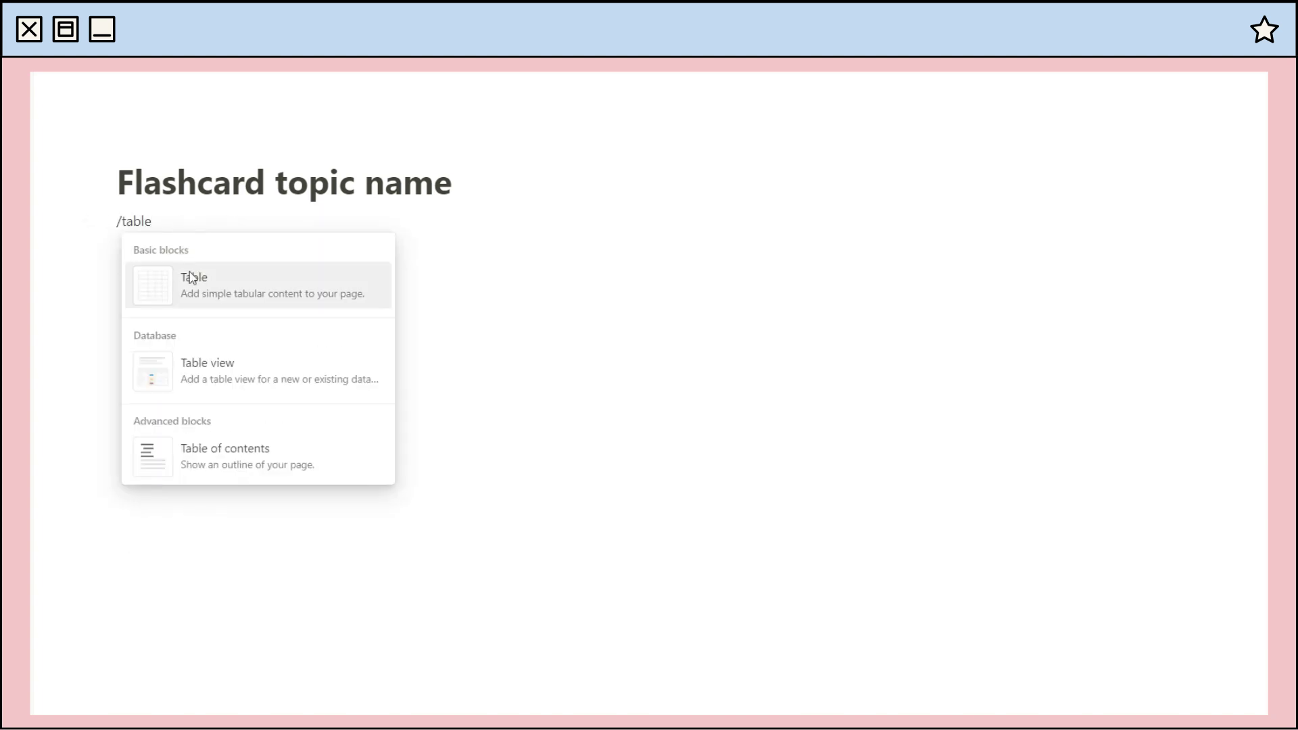
left_click(186, 374)
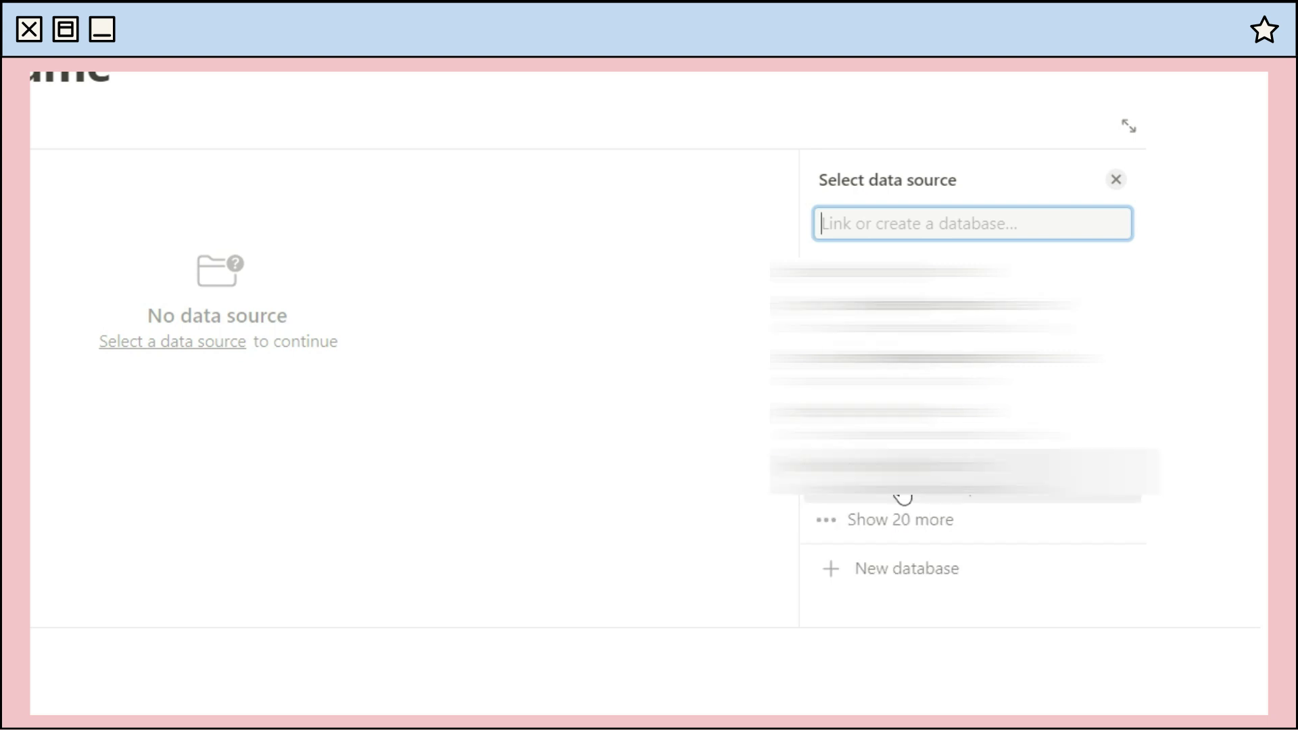
left_click(906, 570)
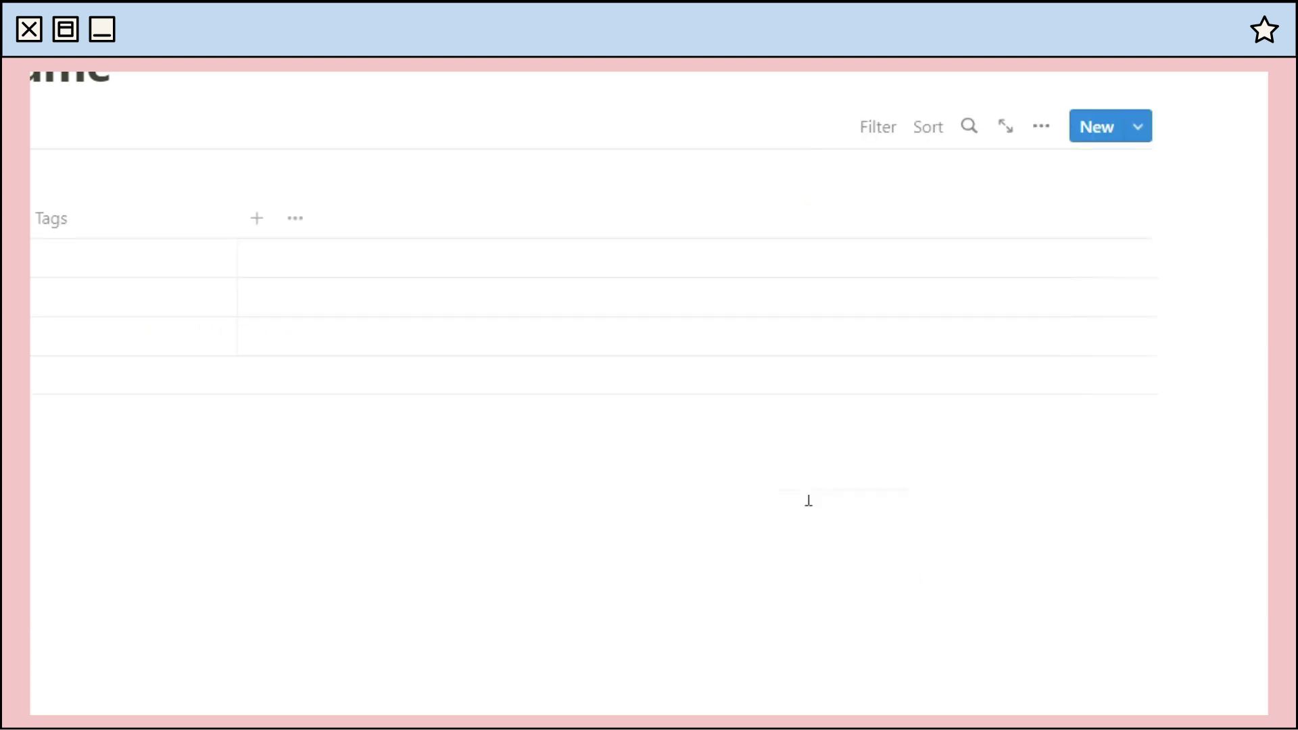
left_click(208, 266)
left_click(182, 353)
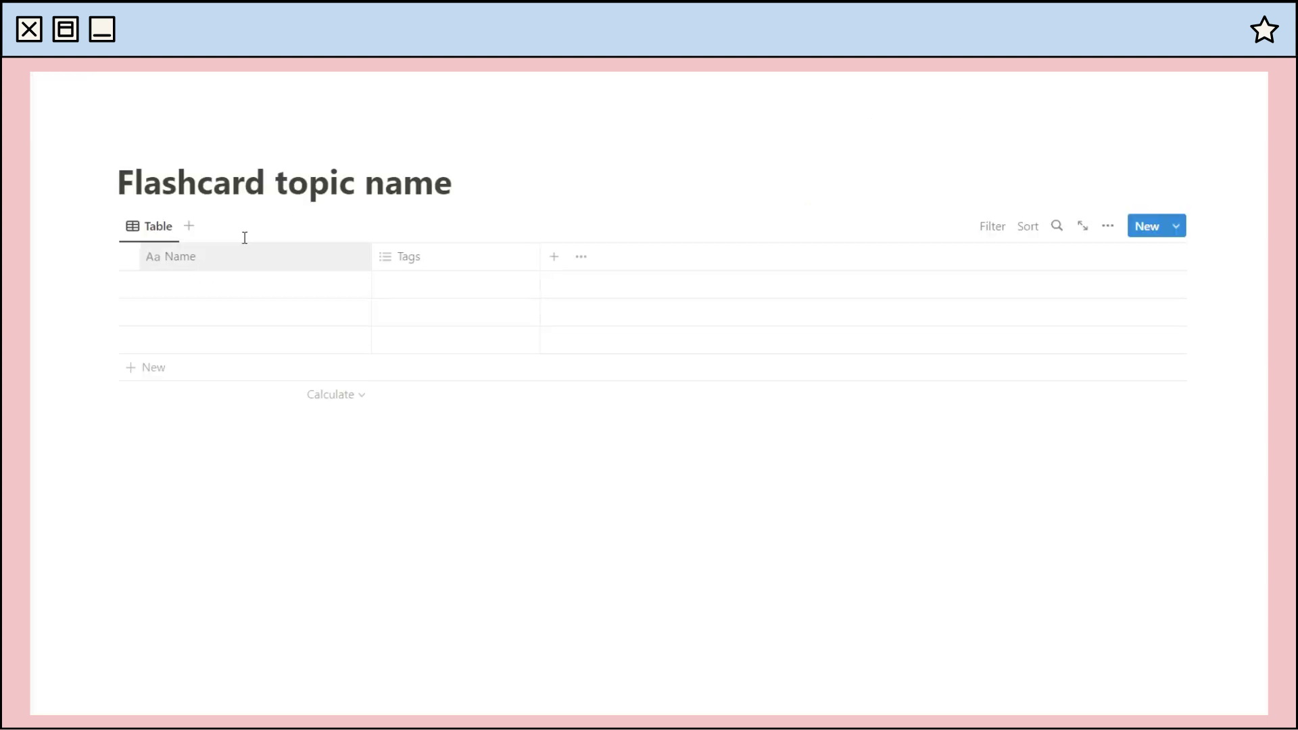
Change the Tags column to a Text property named Answer.
left_click(451, 254)
left_click(433, 324)
left_click(1003, 333)
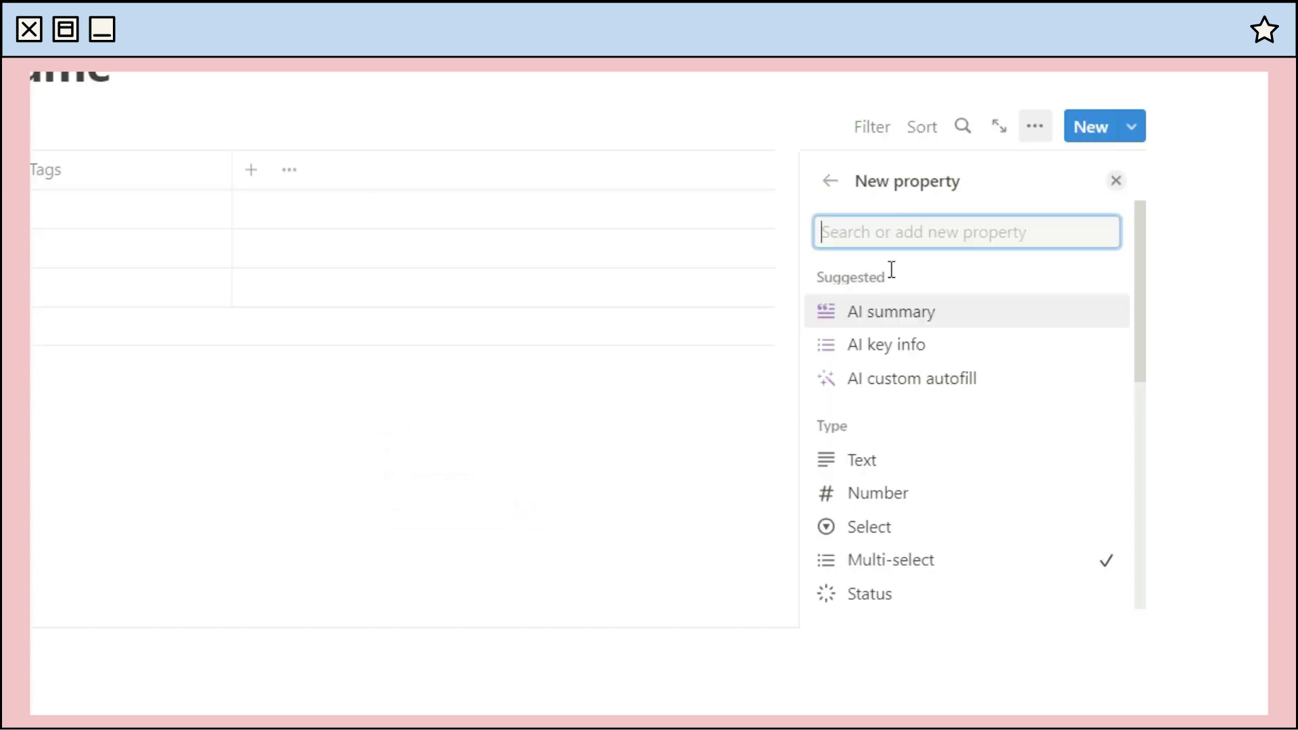
left_click(887, 462)
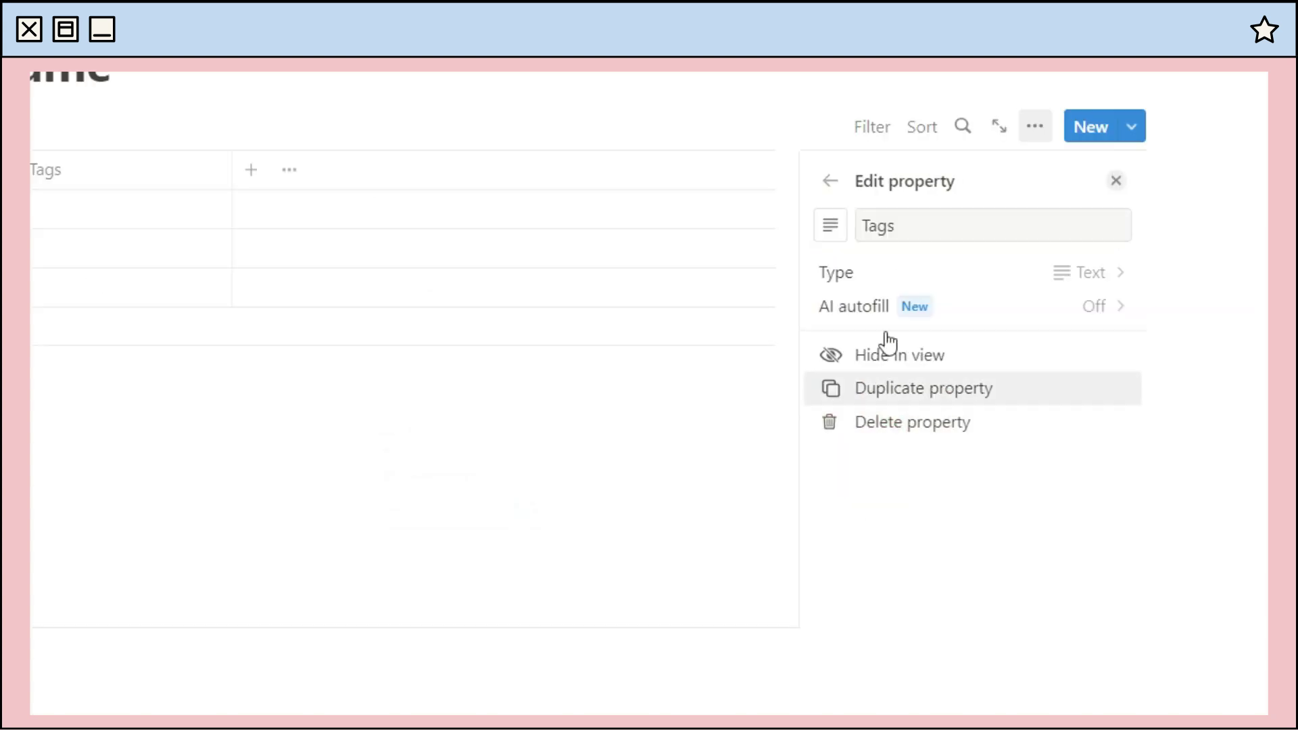
left_click(912, 231)
key("ctrl+a")
type("An")
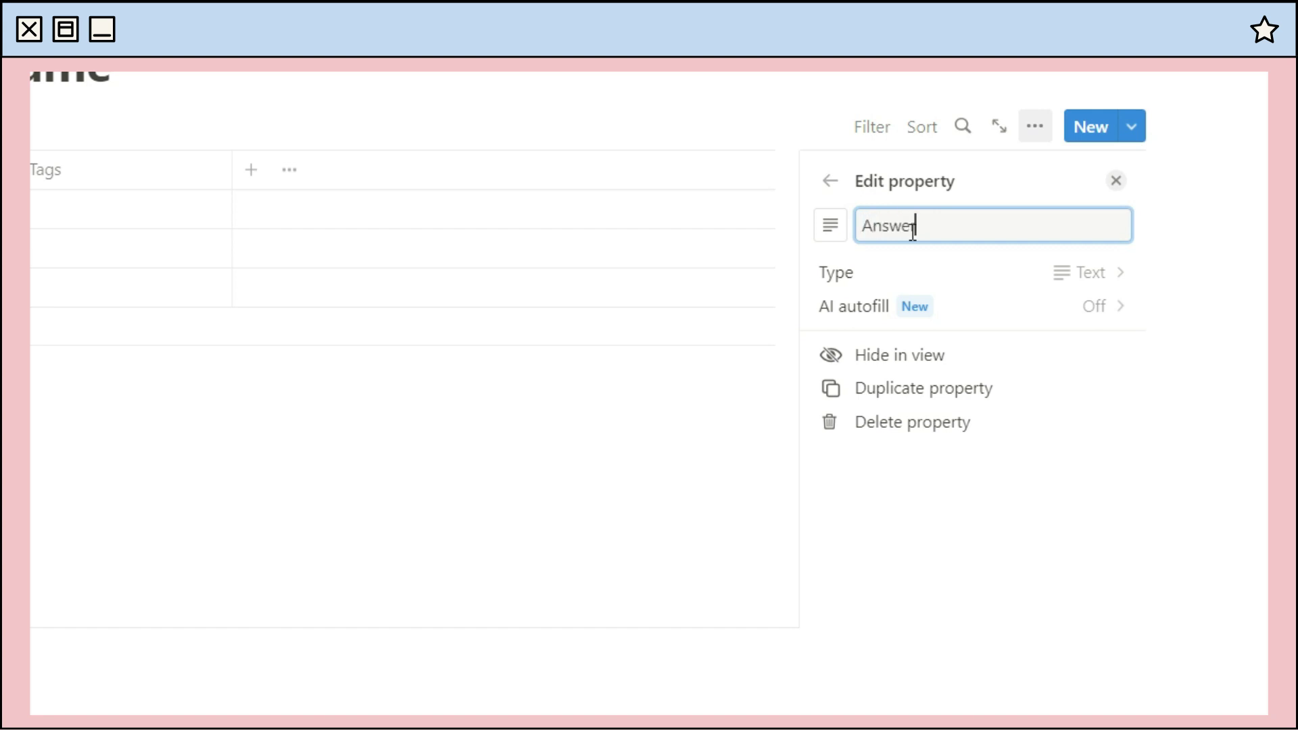
type("swer")
key("Return")
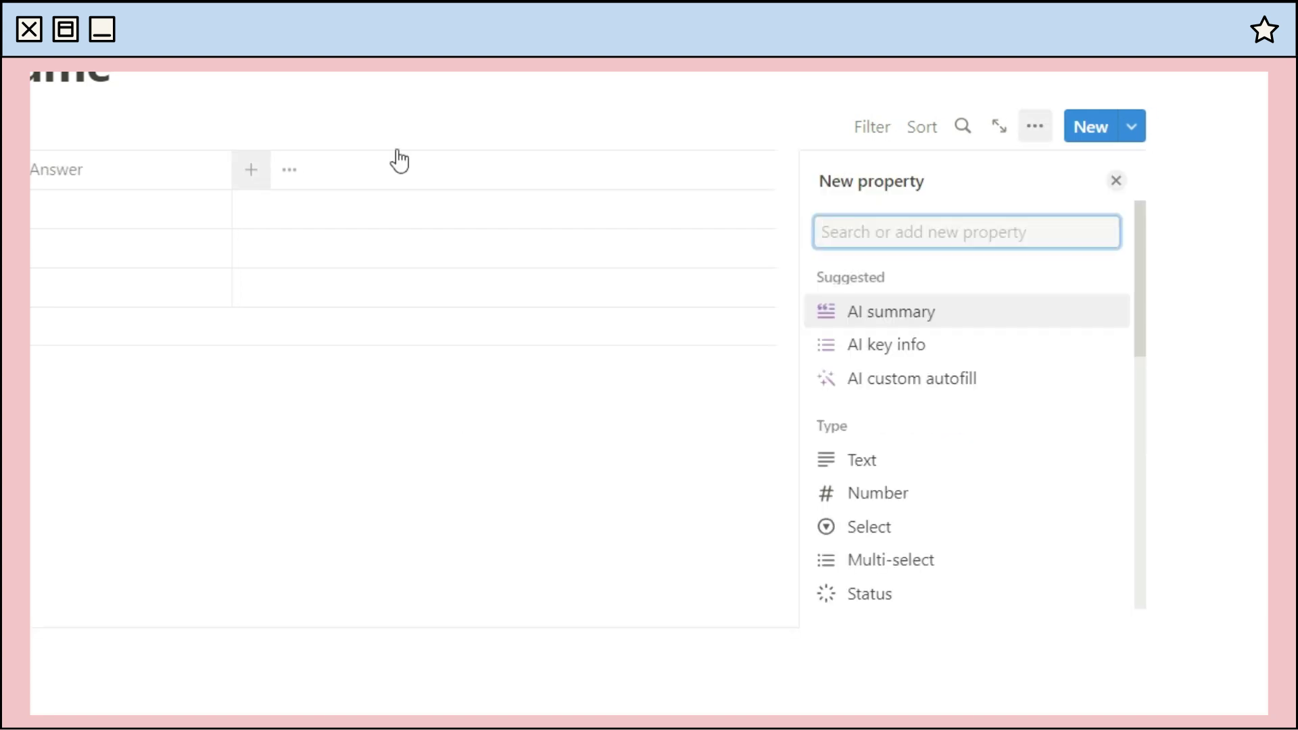
Add a Checkbox property column named 'Show Answer'.
type("ch")
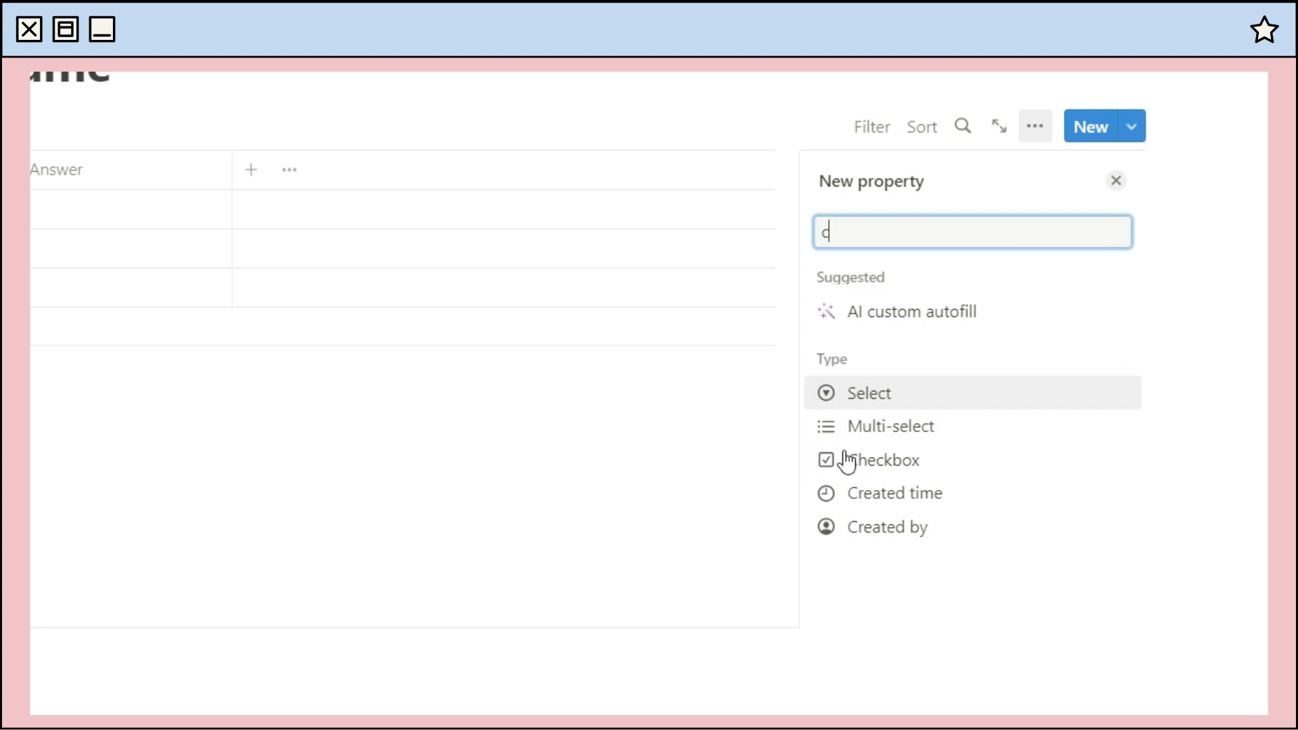
left_click(849, 324)
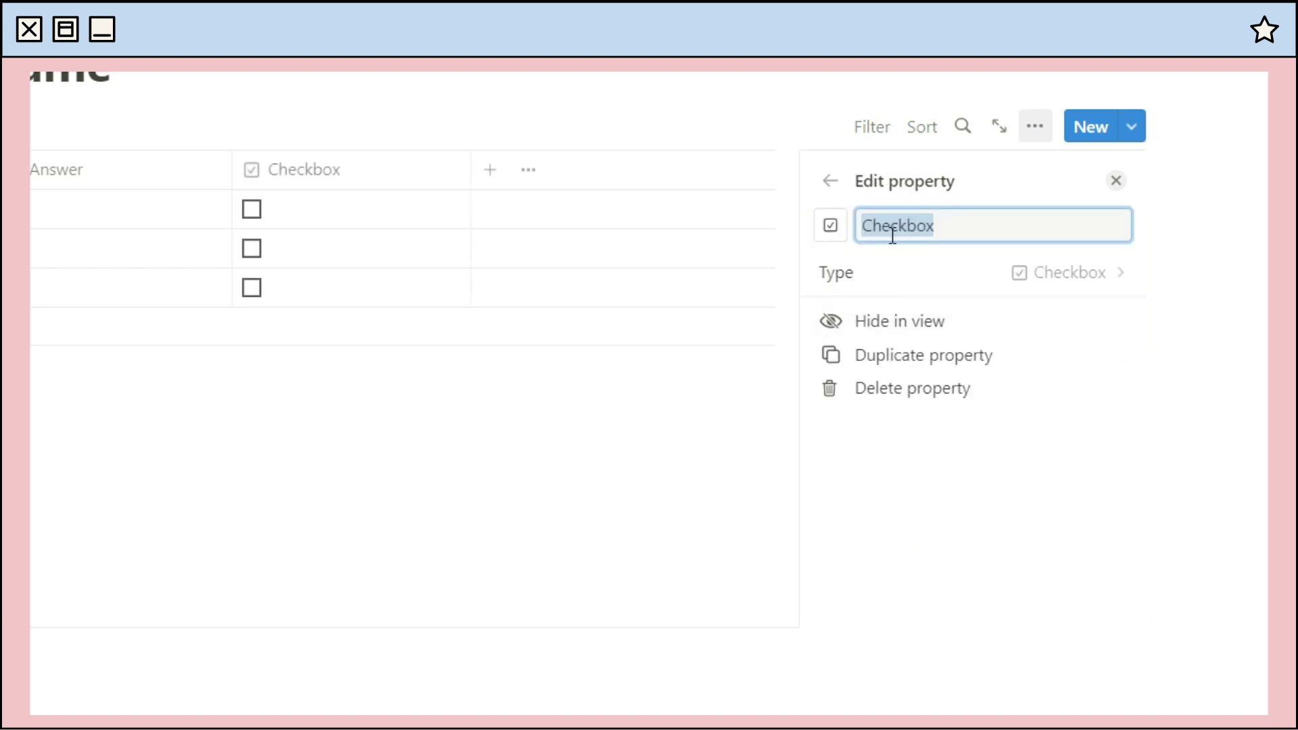
type("Show Answer")
key("Return")
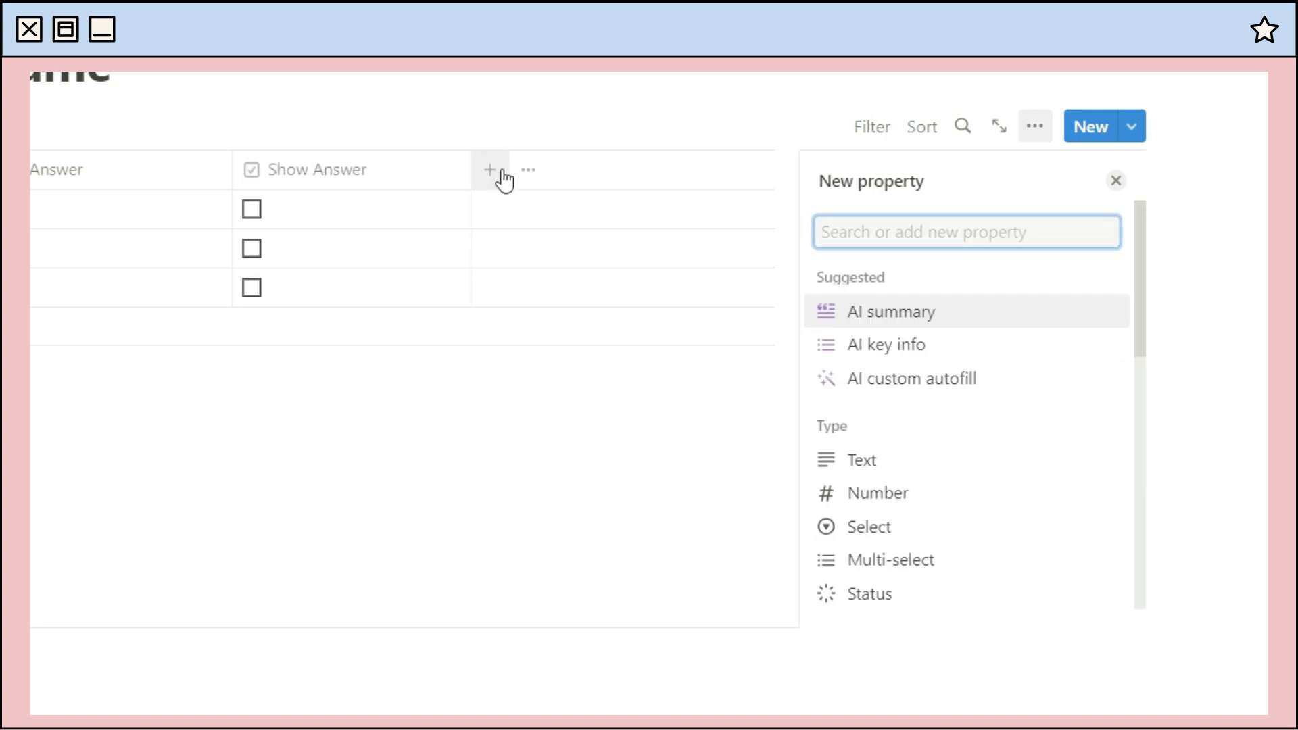
scroll(872, 395, "down", 10)
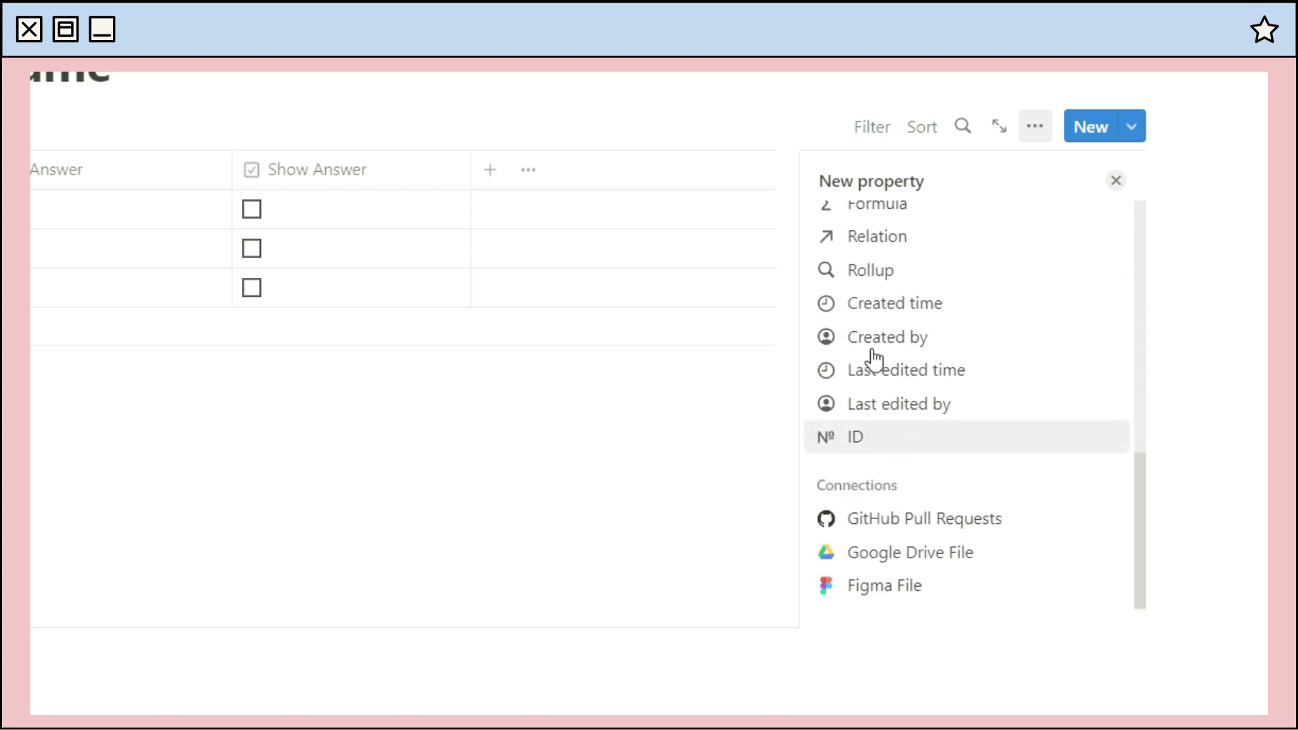
Add a Formula property column named 'Show Answer (Formula)'.
left_click(872, 230)
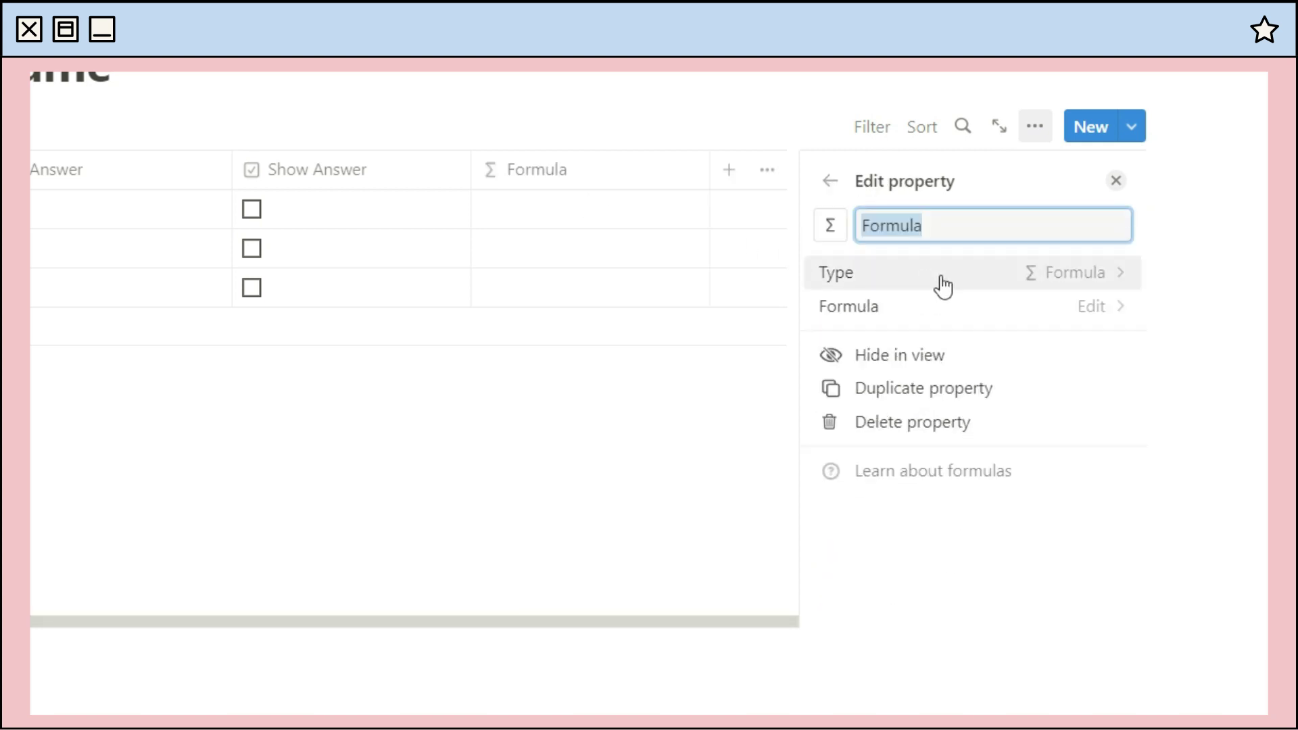
type("Answer Formula)")
key("Home")
type("Show")
left_click(968, 225)
type("(")
Enter the formula if(prop("Show Answer")==true,prop("Answer"),"") and confirm it.
left_click(1046, 311)
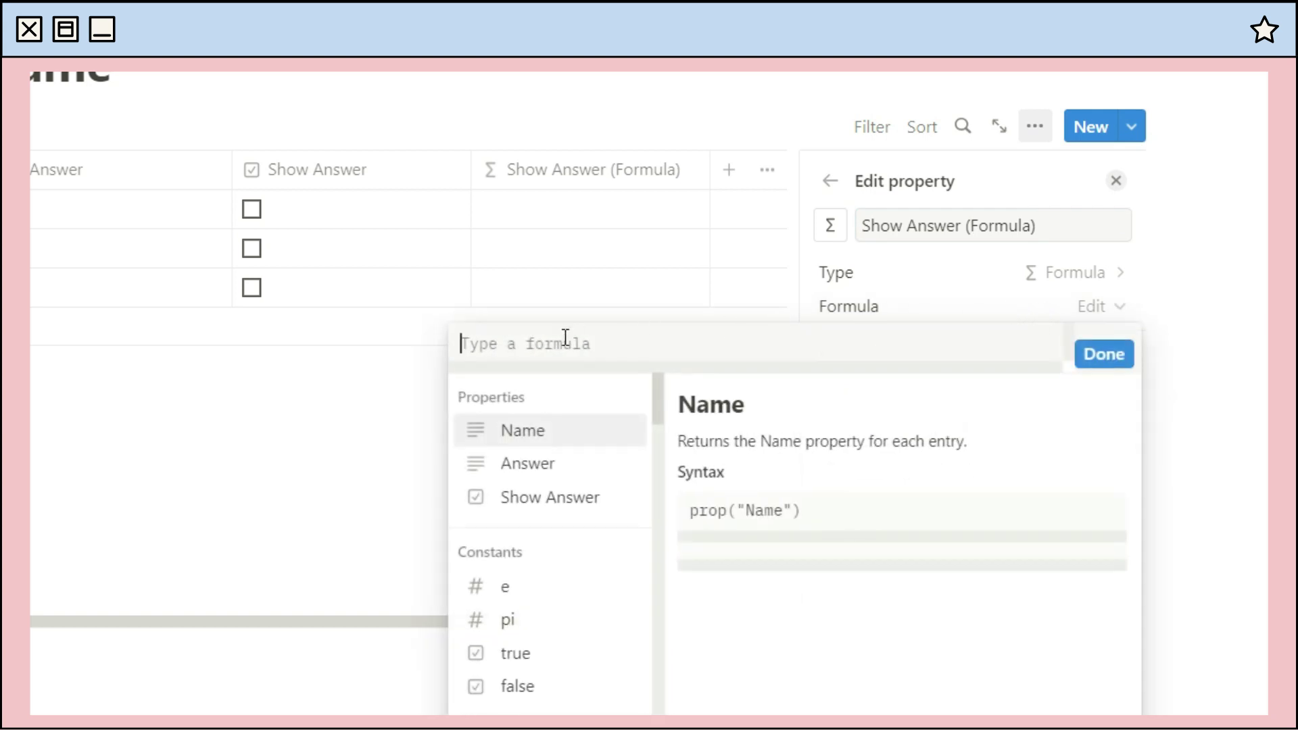
type("if")
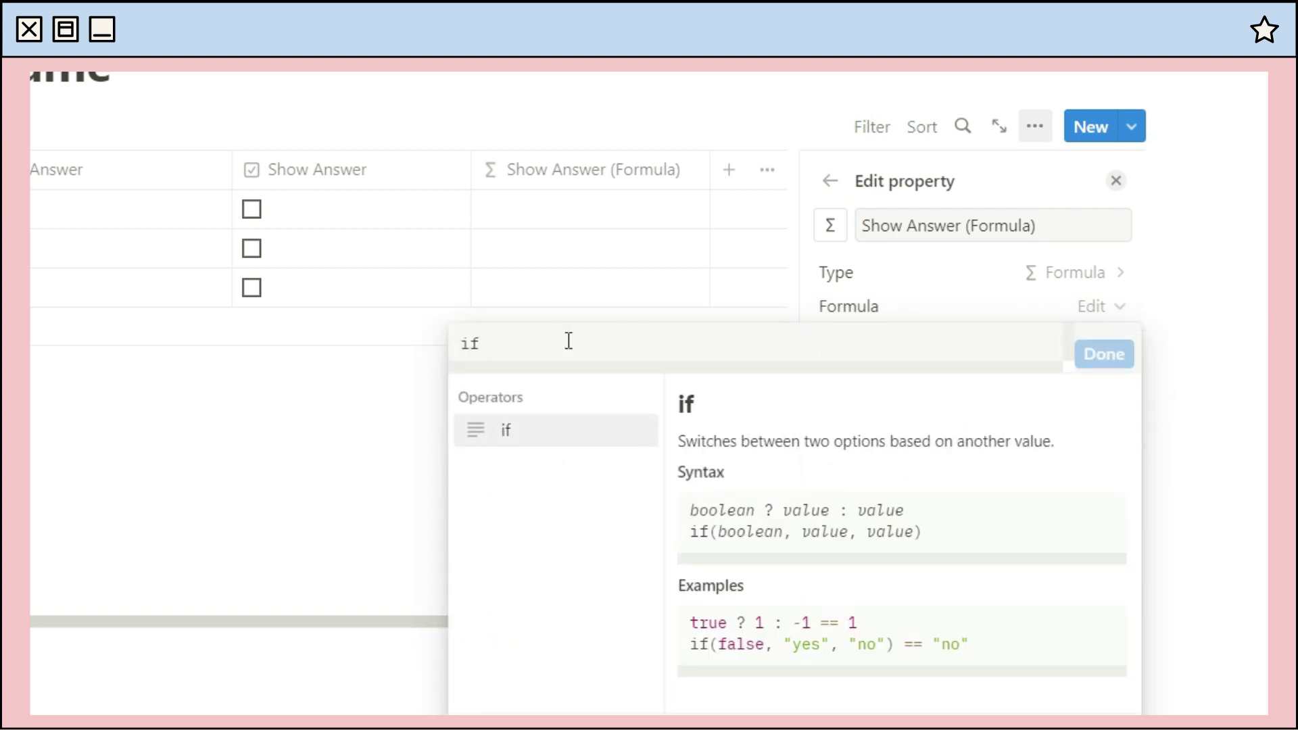
type("(prop")
left_click(550, 497)
type("==true,")
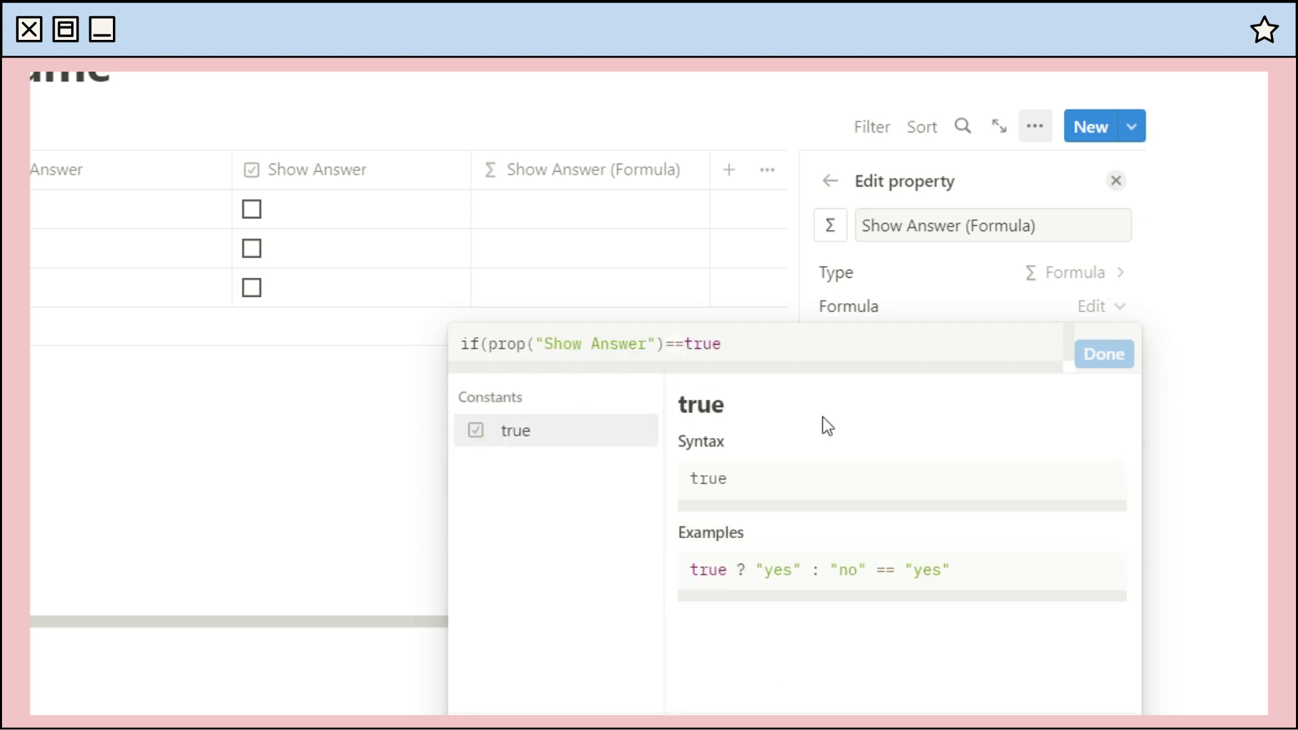
left_click(546, 465)
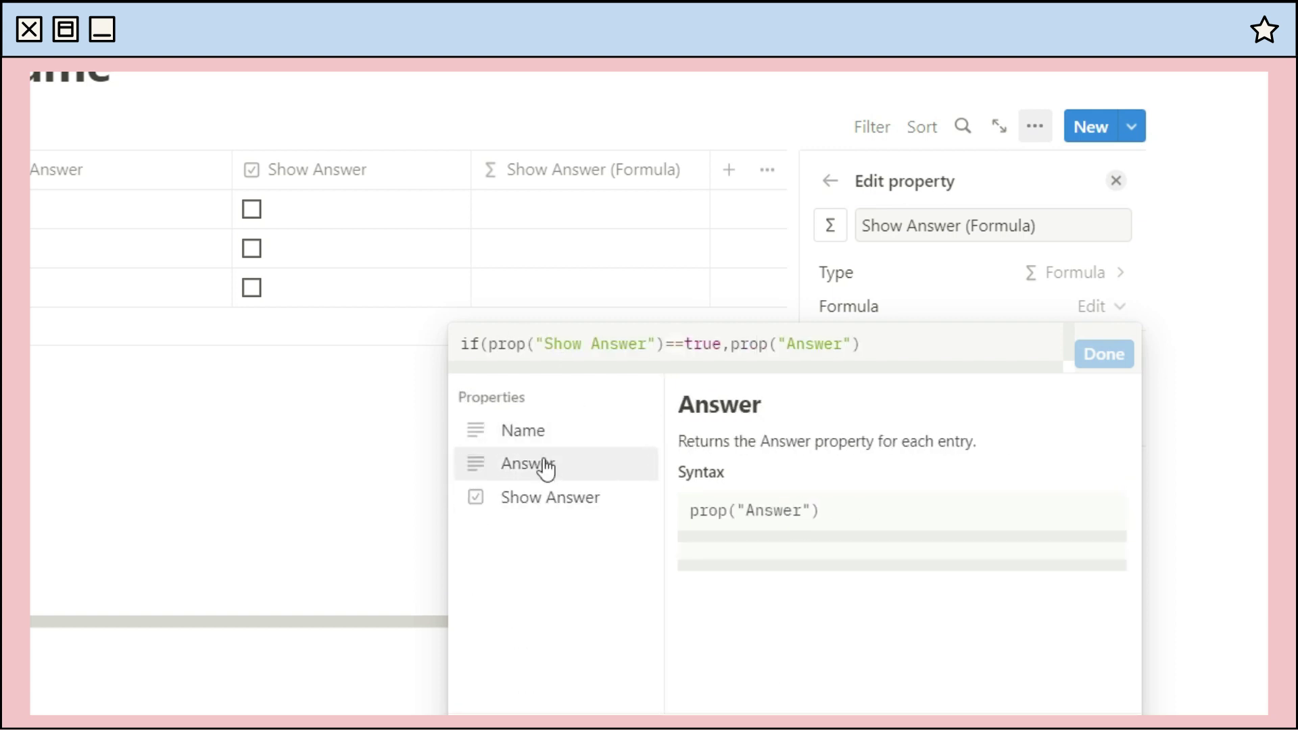
type(",\"\"")
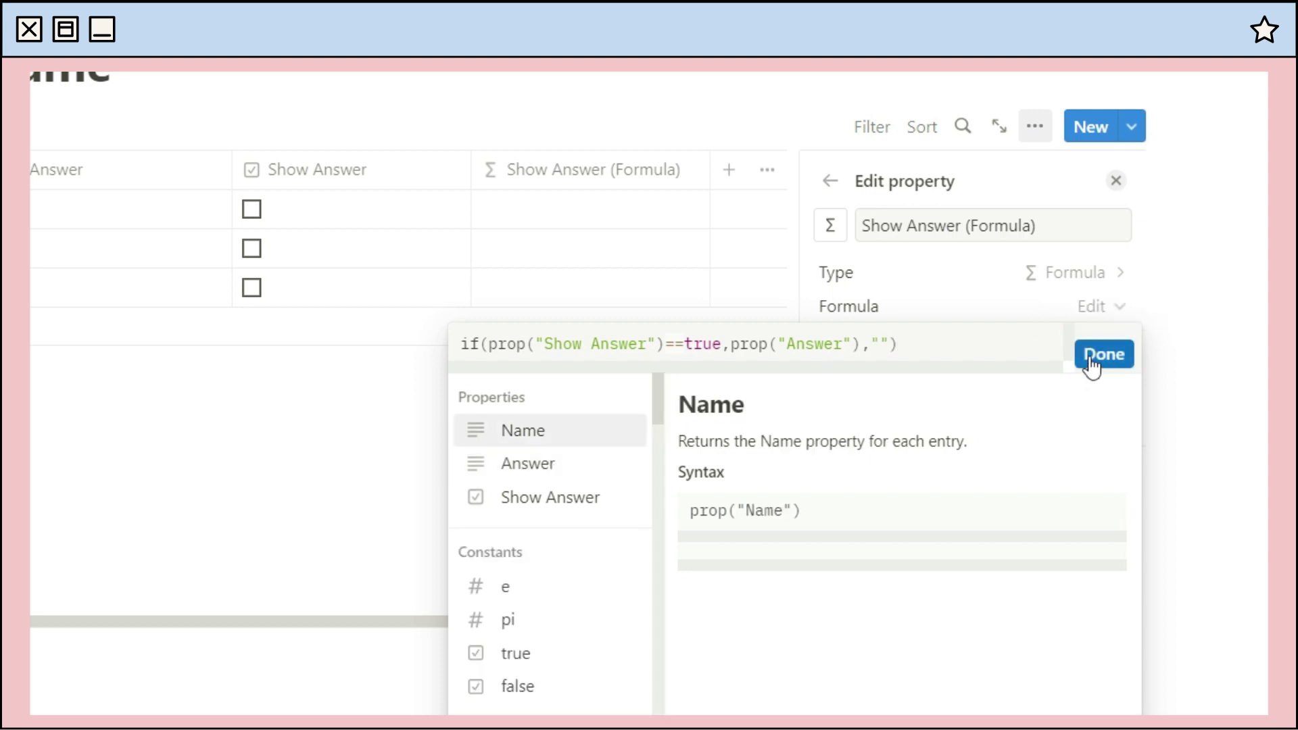
left_click(1089, 368)
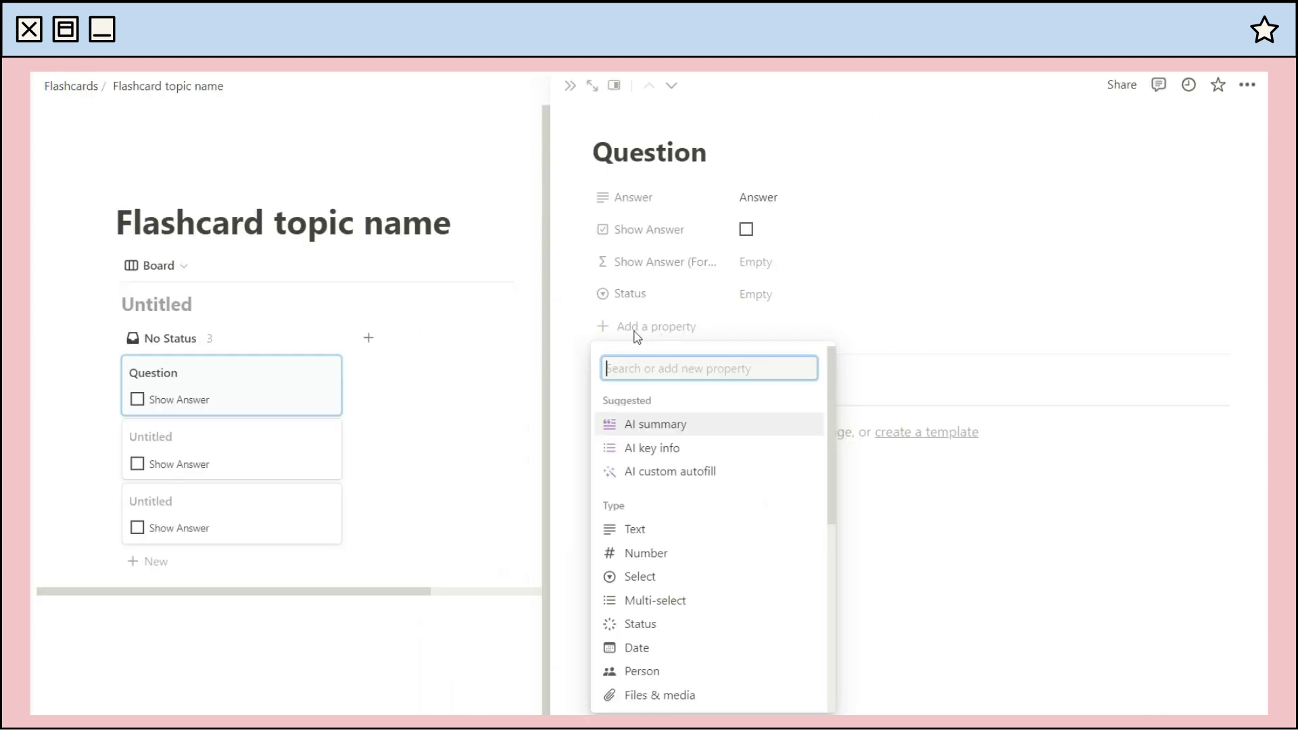
Add a Status property with options renamed to Not started, Incorrect and Correct.
left_click(666, 576)
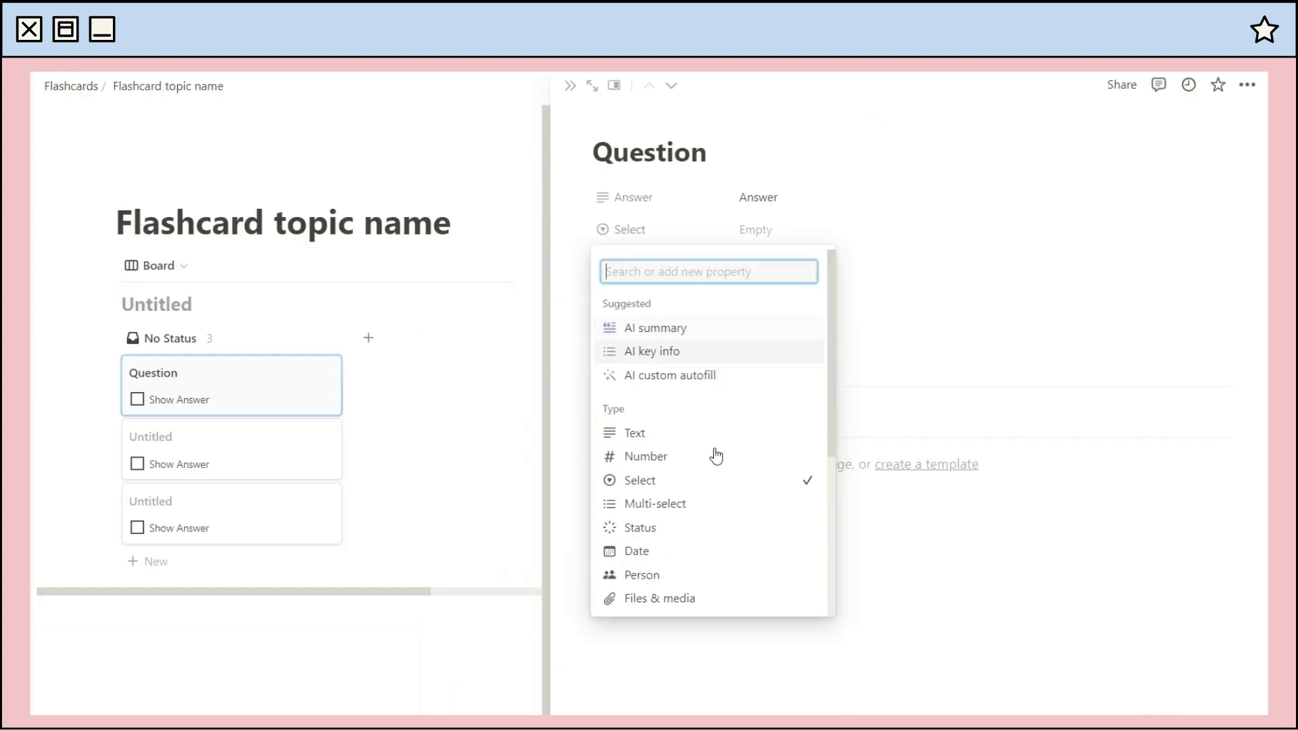
left_click(668, 532)
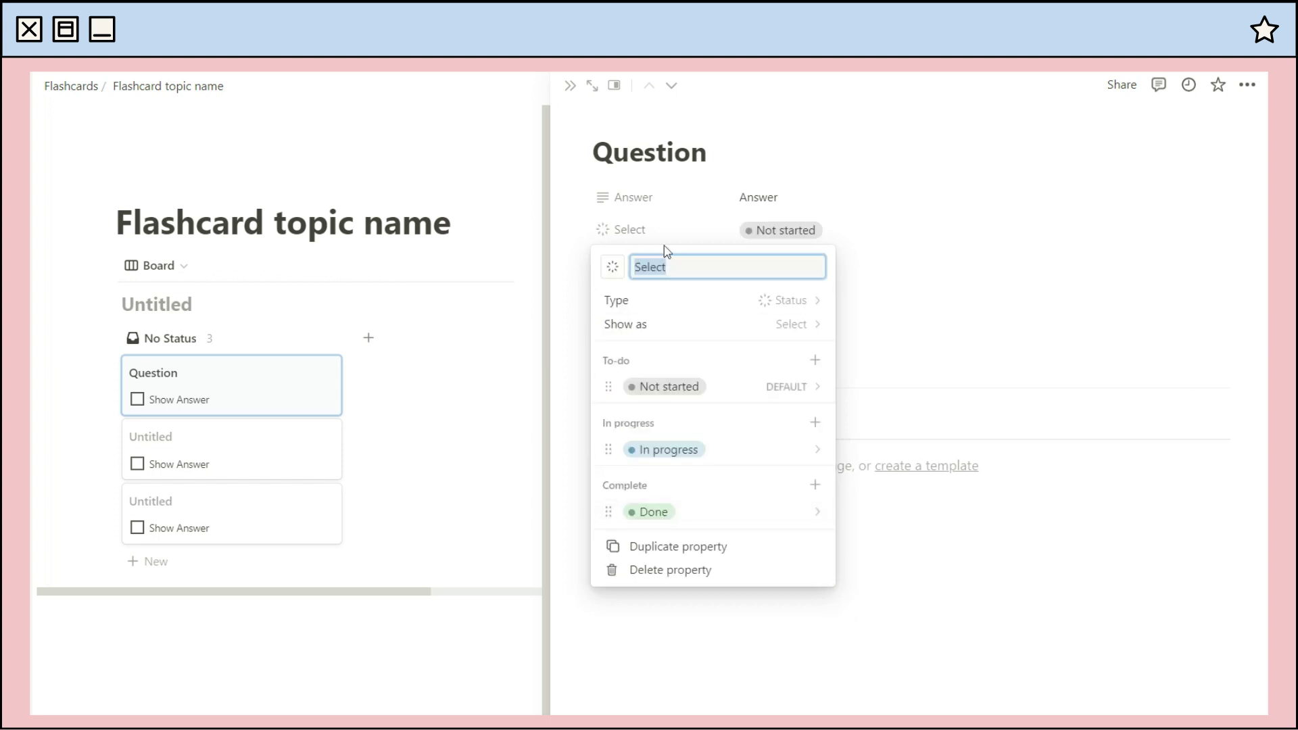
left_click(668, 449)
type("Inc")
key("Escape")
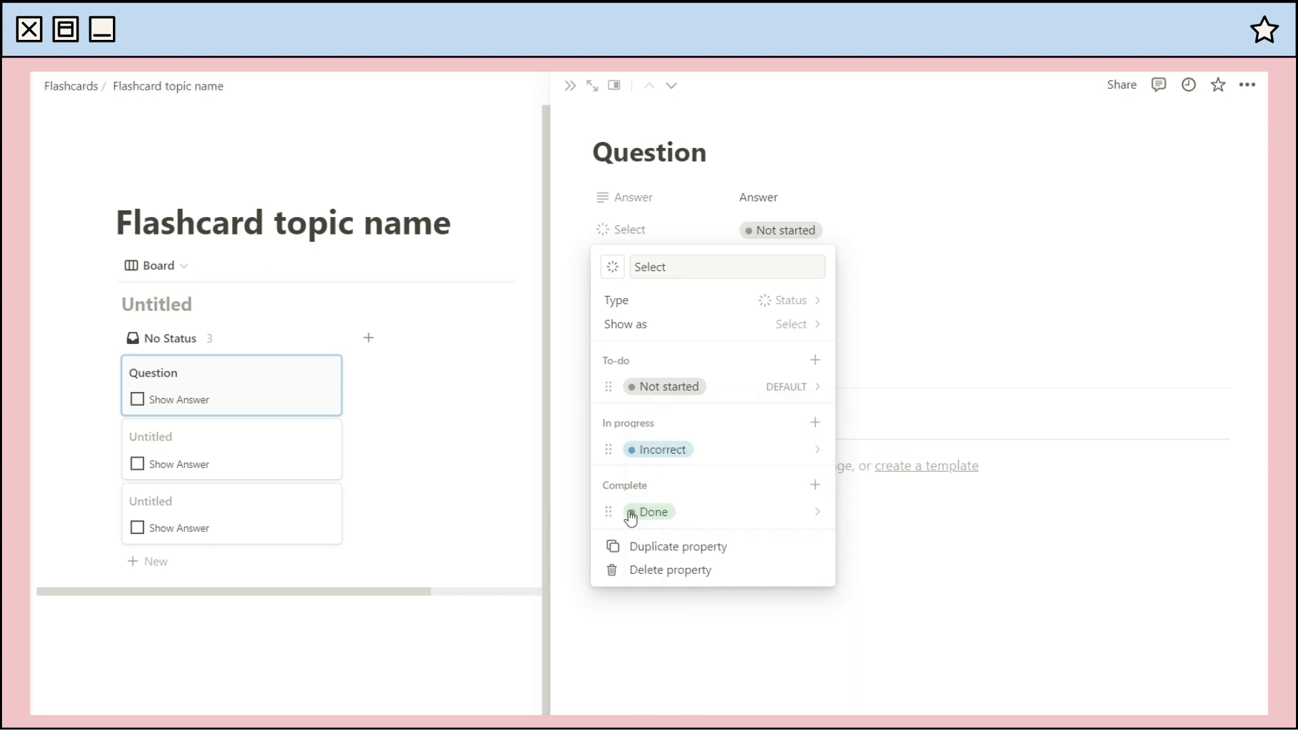
left_click(649, 512)
type("Correct")
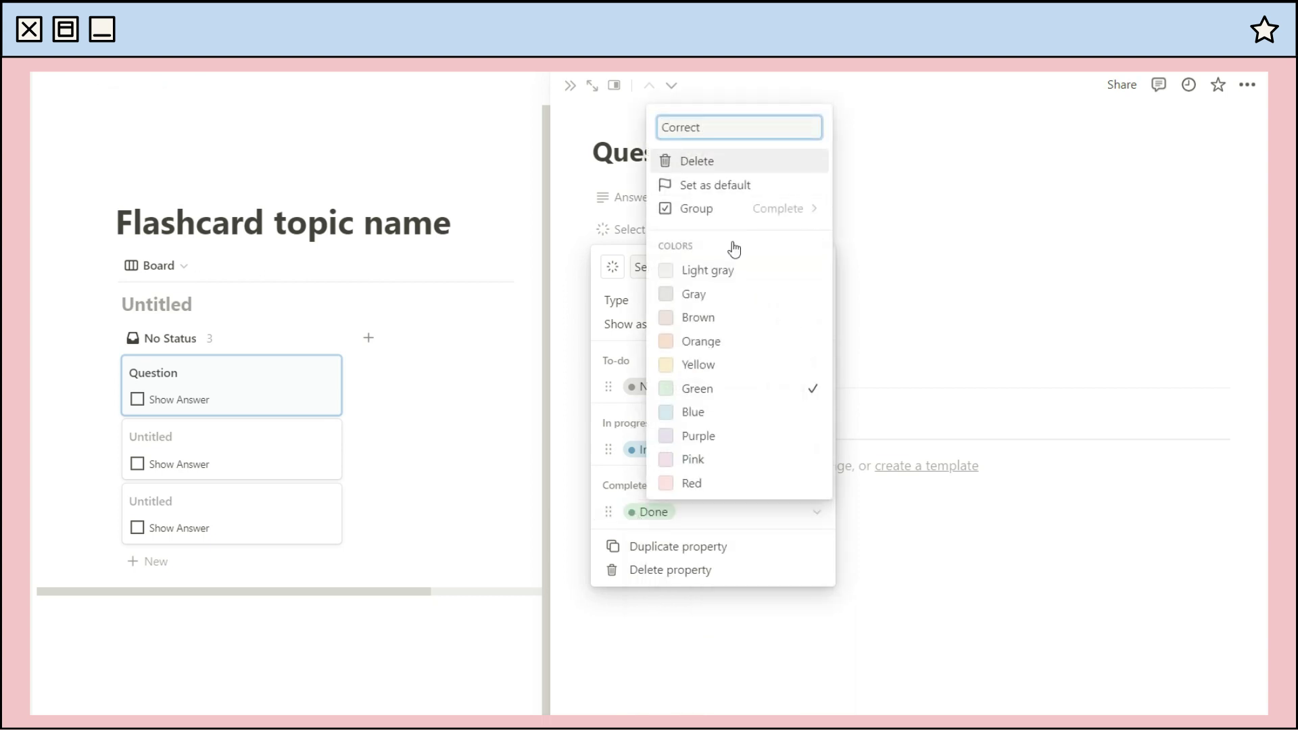
key("Escape")
left_click(839, 663)
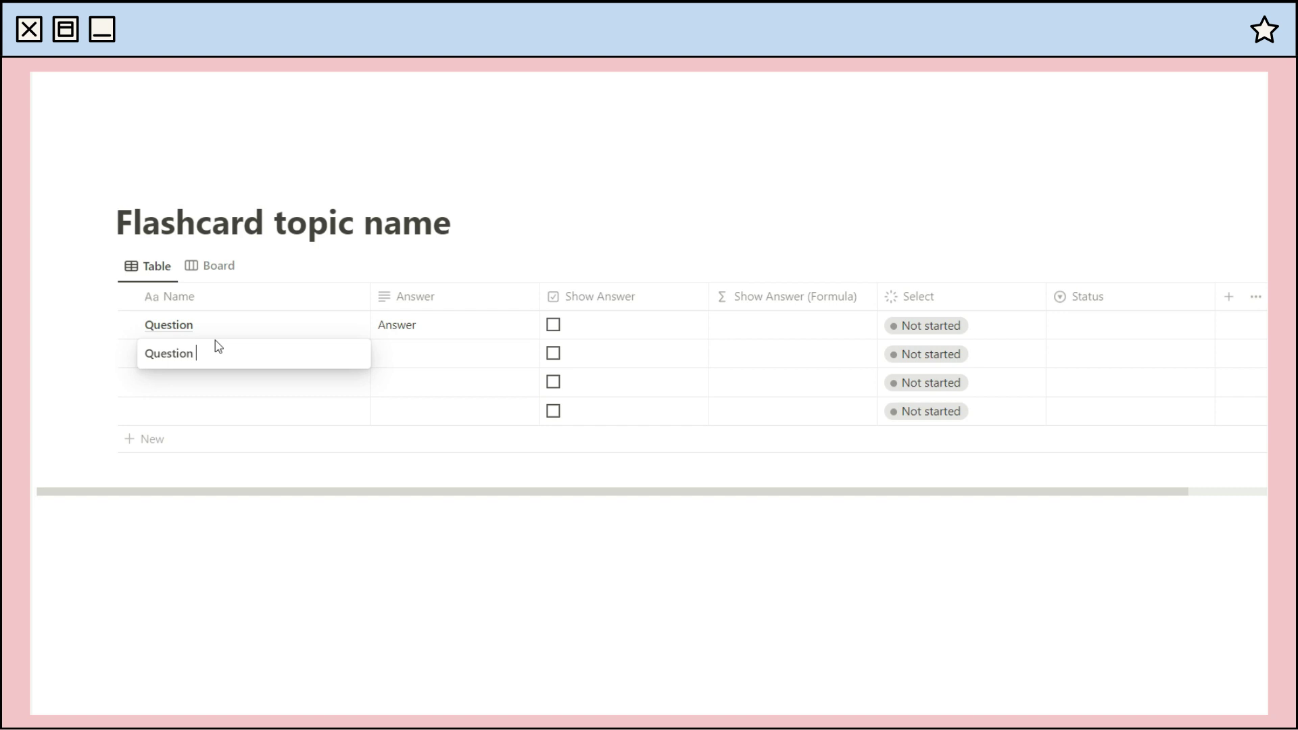
Name the second row 'Question 2'.
type("2")
key("Return")
left_click(208, 382)
Name the third row 'Question 3' and enter answers for Question 2 and Question 3.
type("Question 3")
left_click(435, 353)
type("A sw")
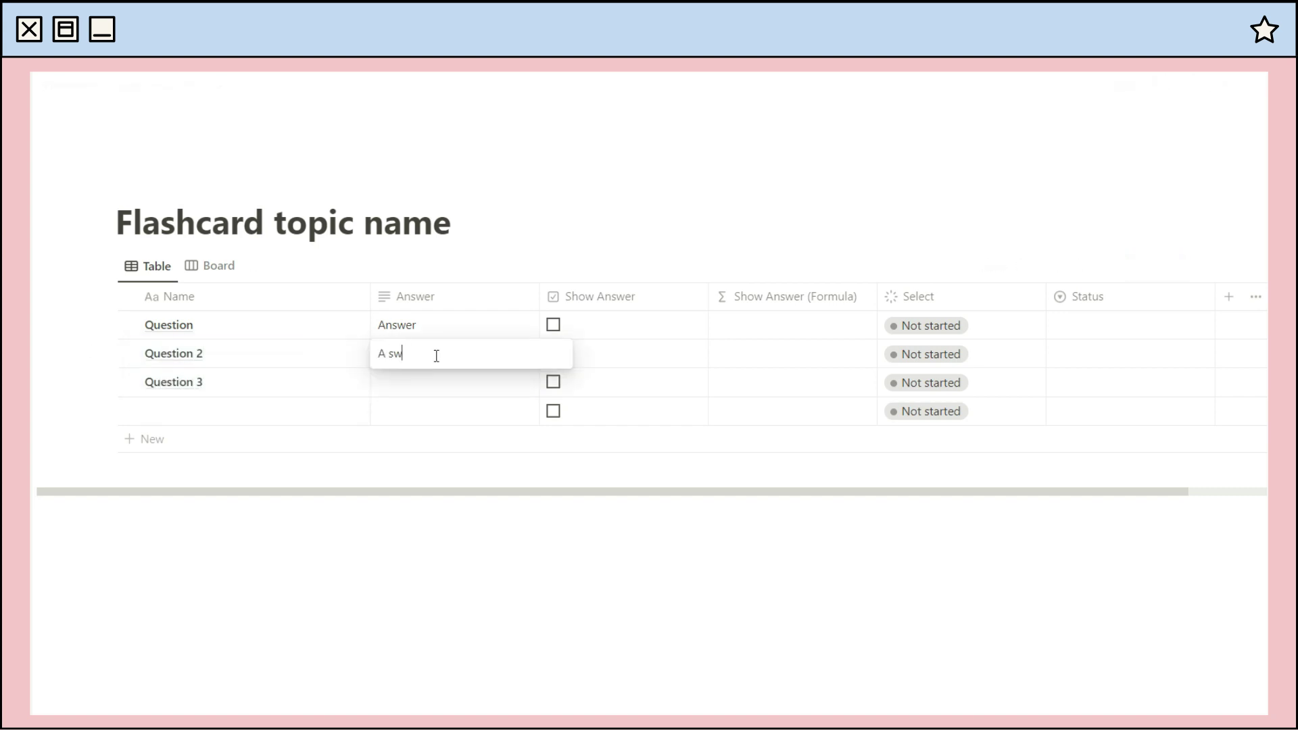
type("er 2")
key("Return")
key("Down")
type("Answer")
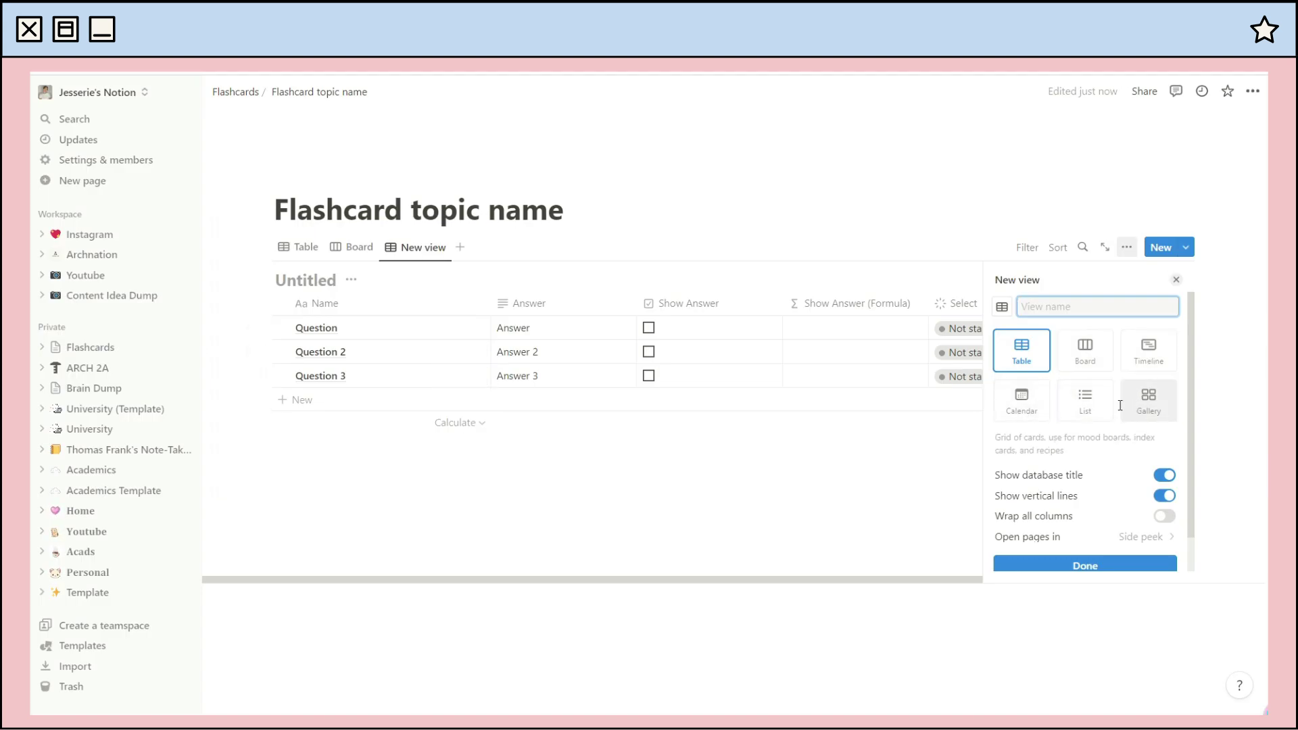
Add a Gallery view showing Show Answer above its formula on cards, then add a Board view.
left_click(1152, 412)
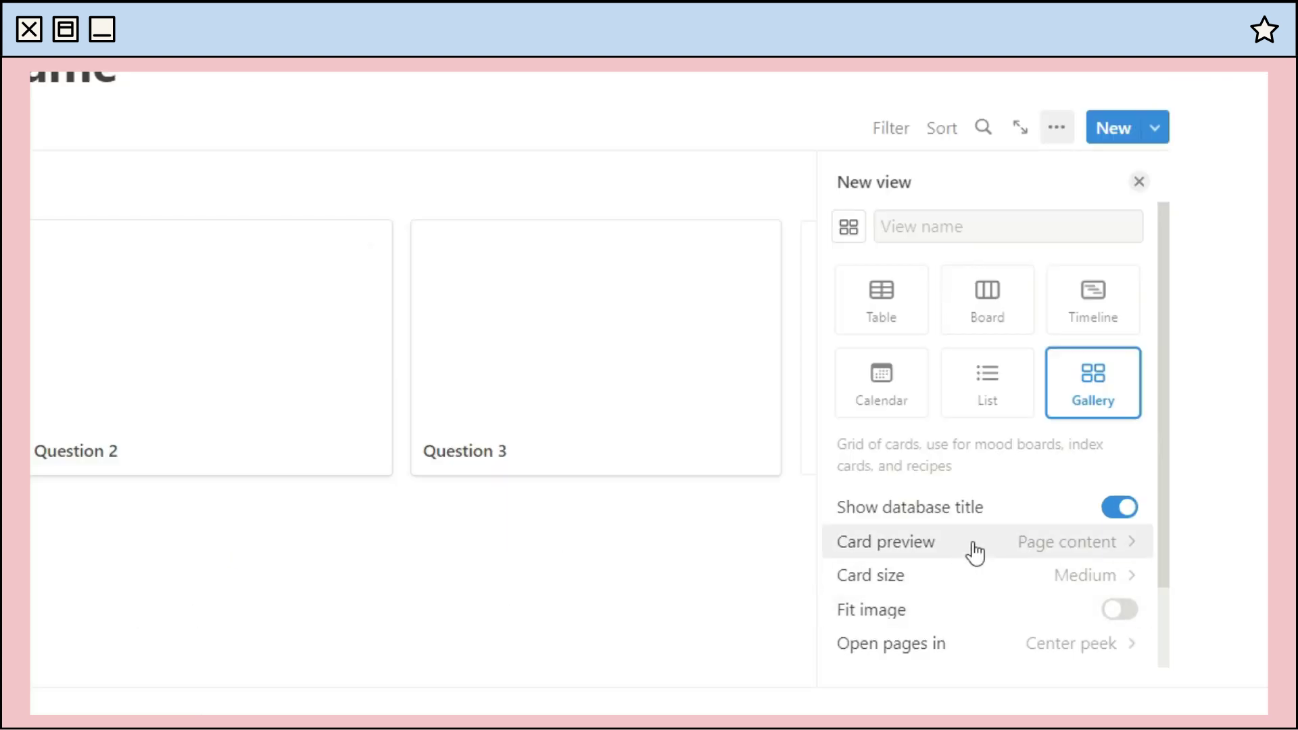
left_click(1057, 127)
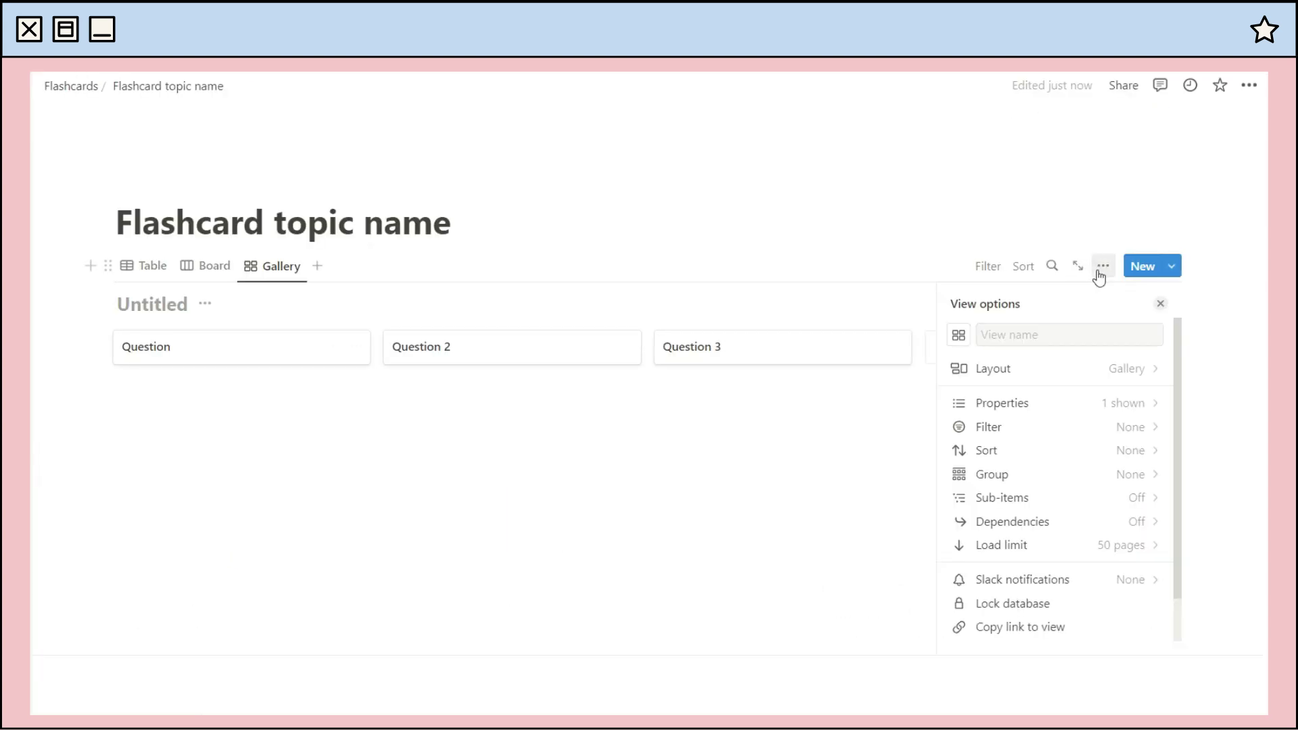
left_click(1080, 403)
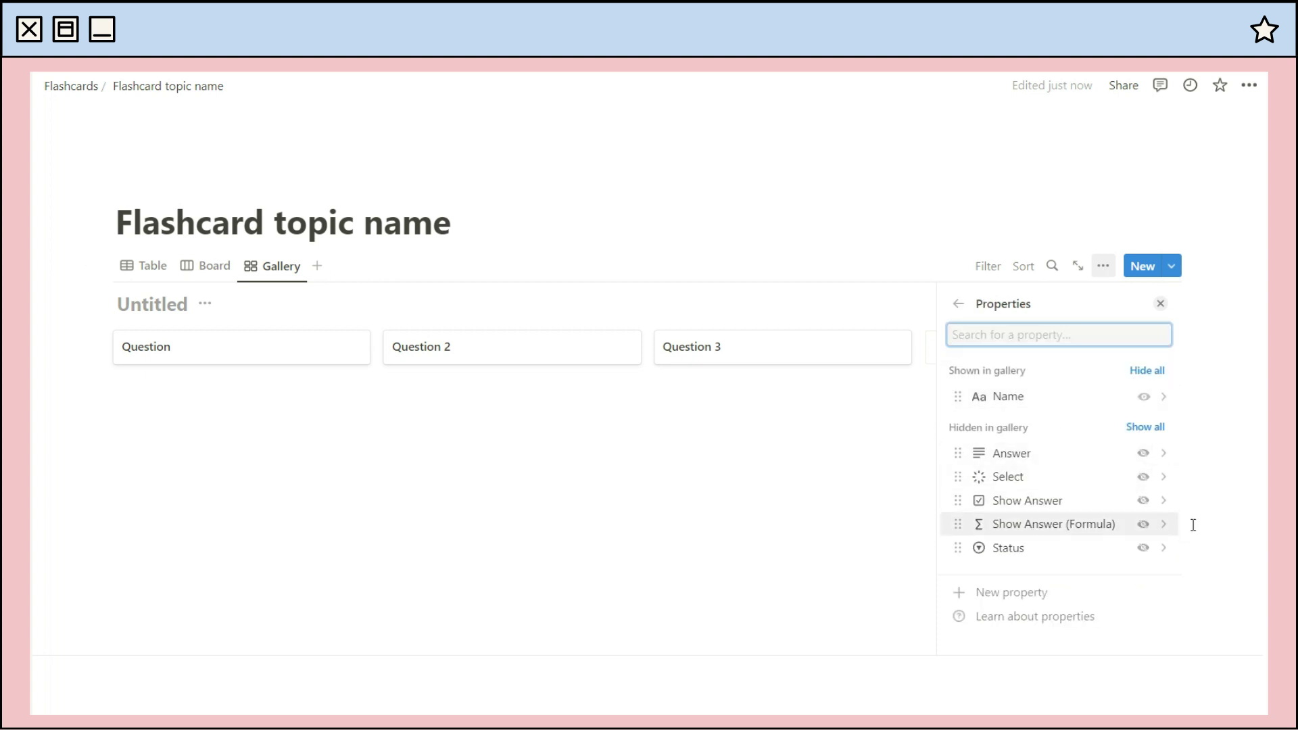
left_click(1144, 524)
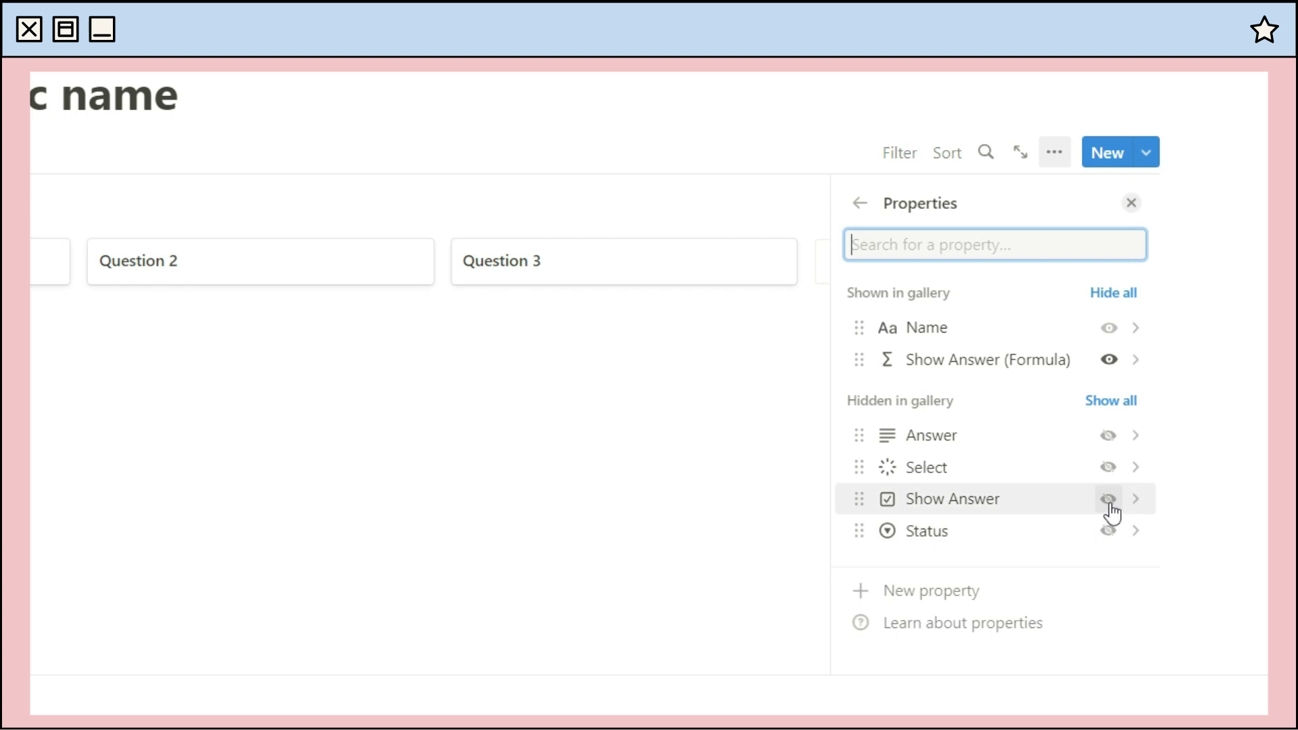
left_click(1110, 505)
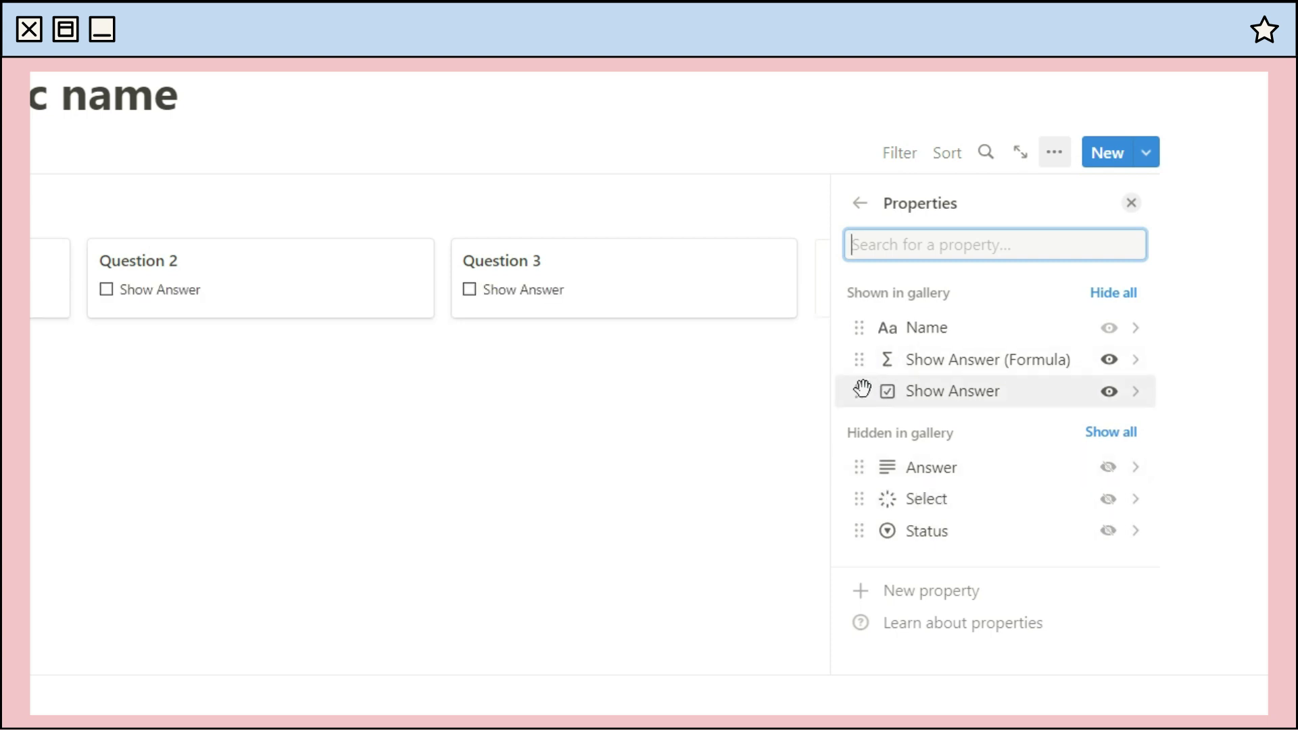
left_click_drag(860, 369, 870, 356)
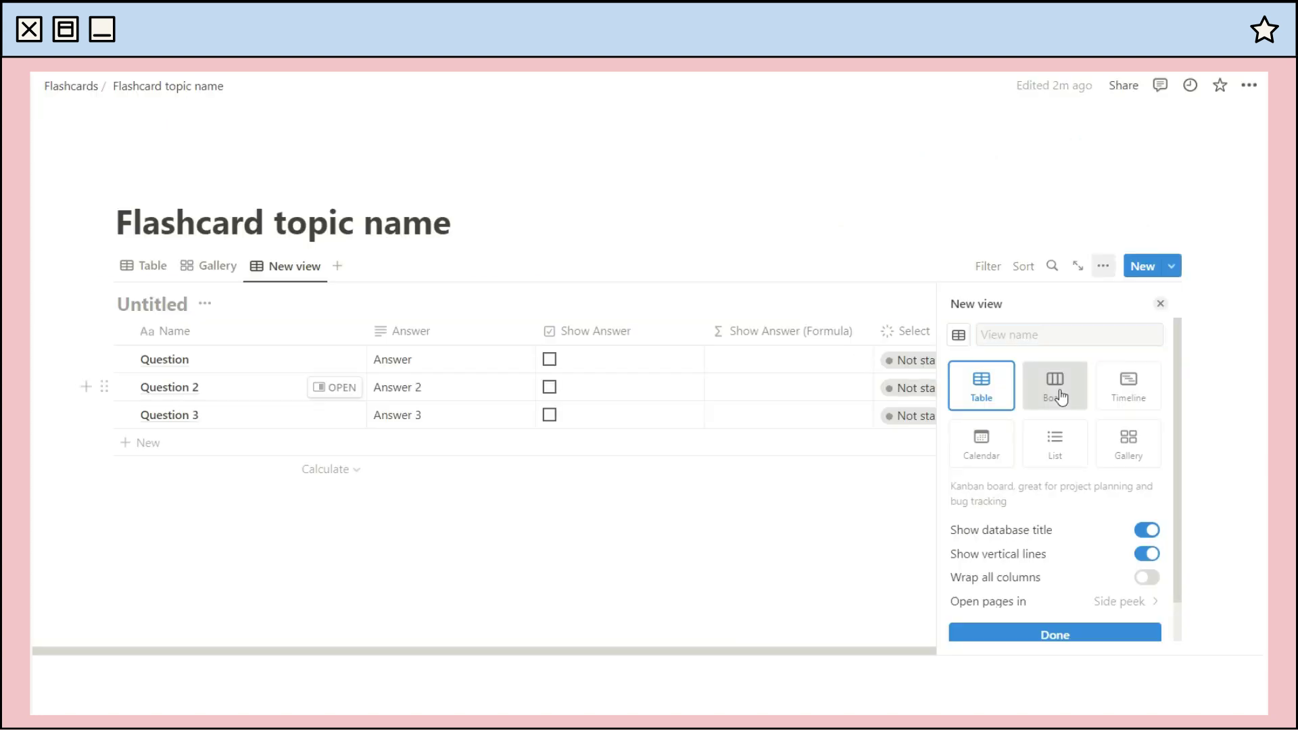
left_click(1054, 386)
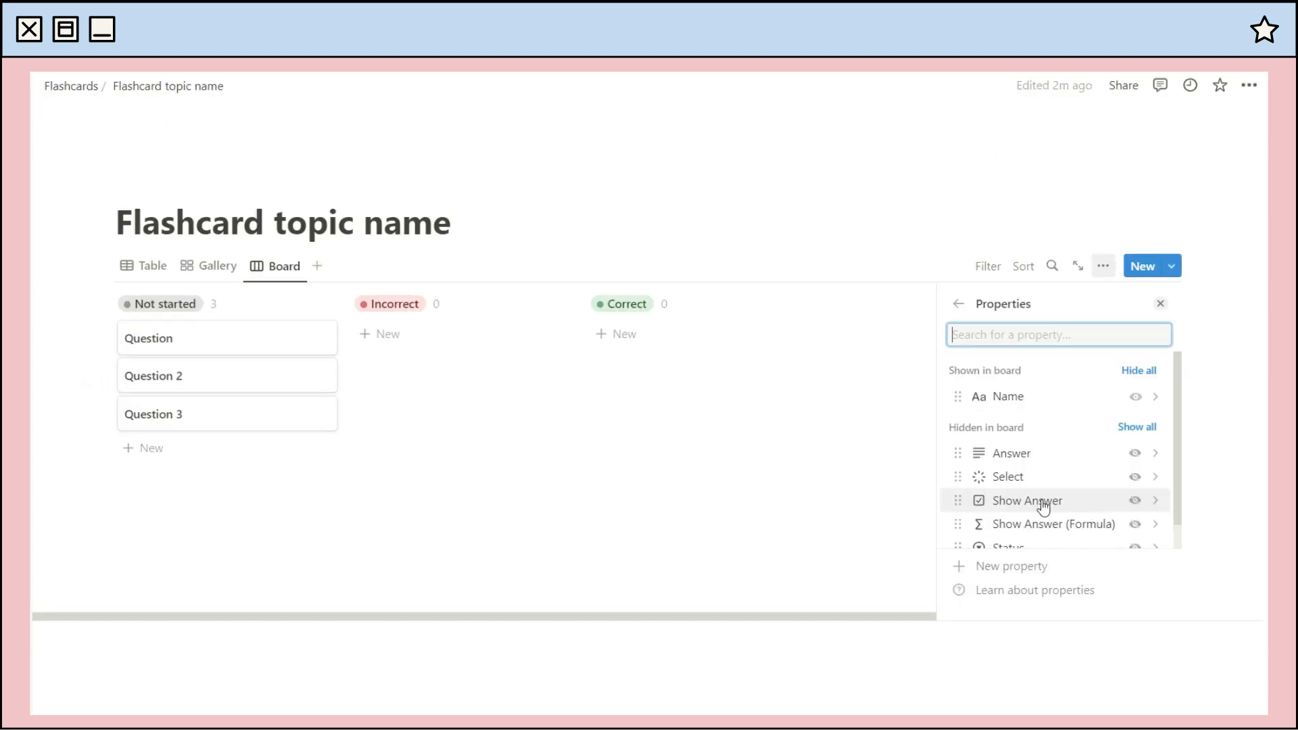
Show both Show Answer fields on board cards, test the checkbox, and file Question under Correct, Question 2 under Incorrect.
left_click_drag(958, 498, 956, 423)
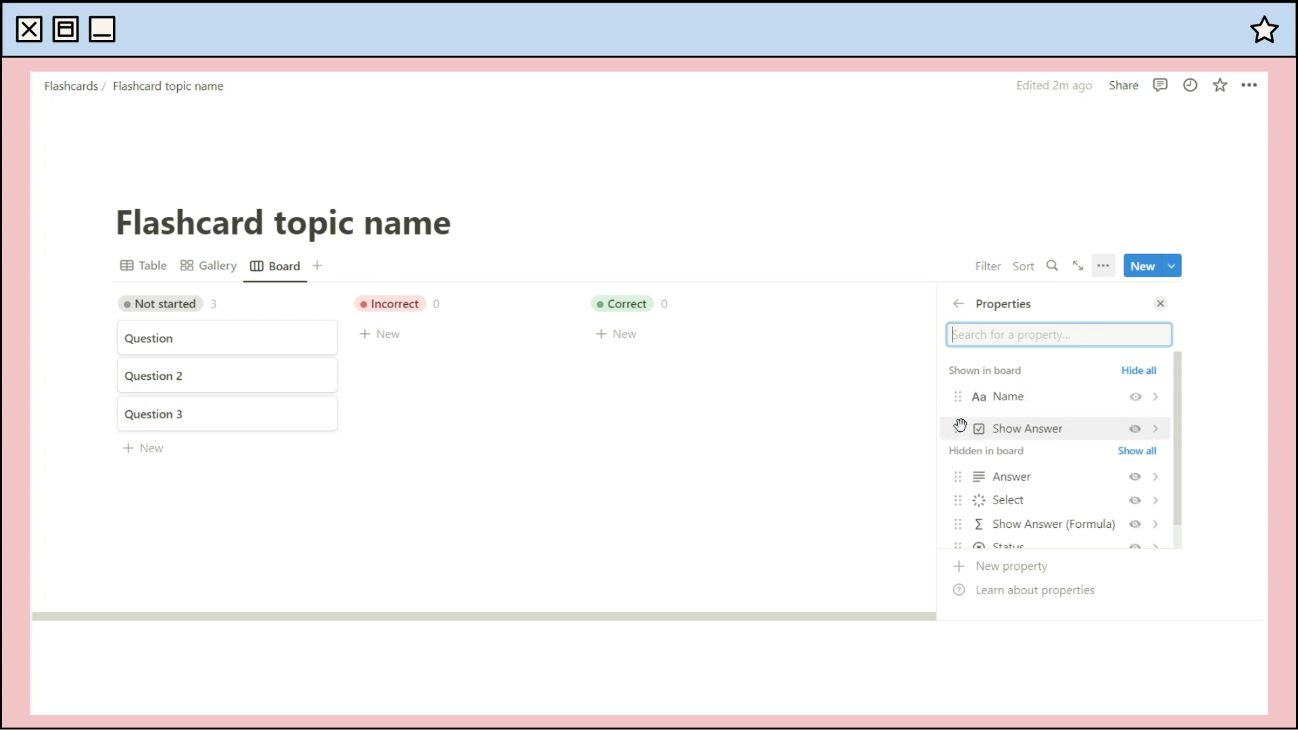
left_click_drag(958, 523, 976, 460)
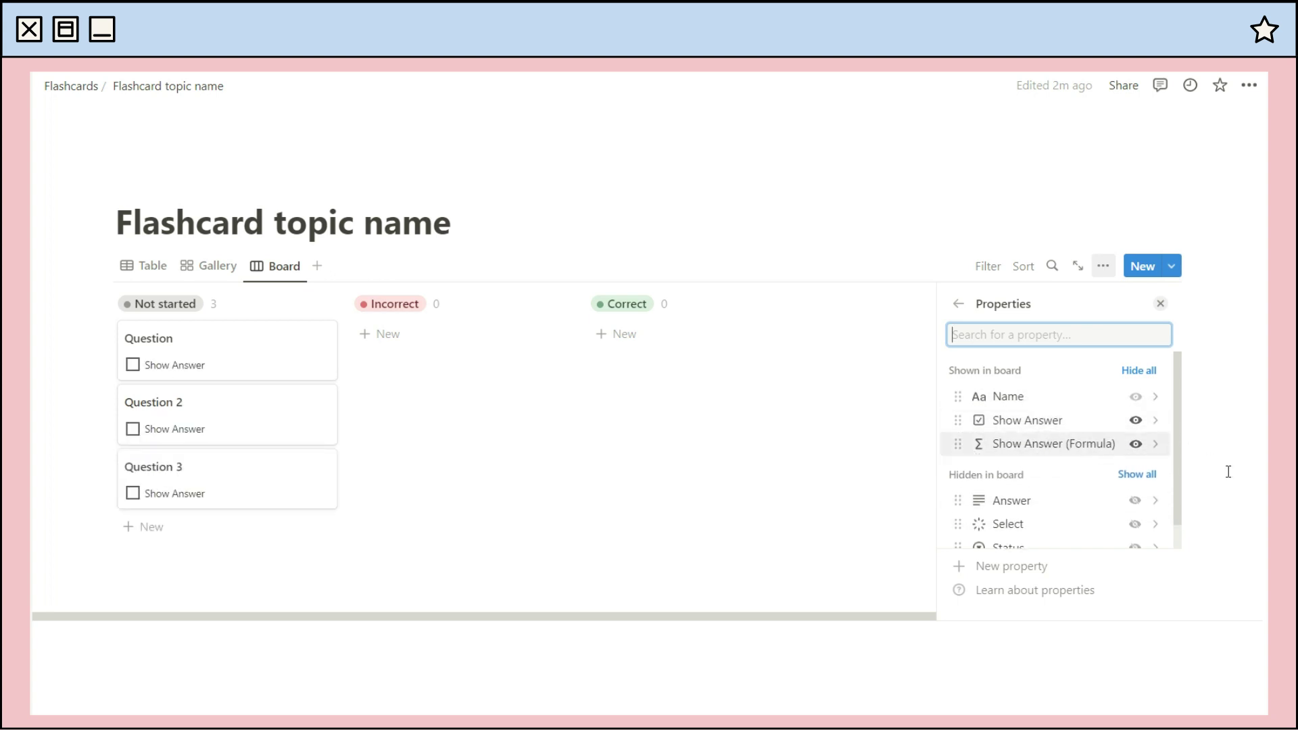
left_click(133, 366)
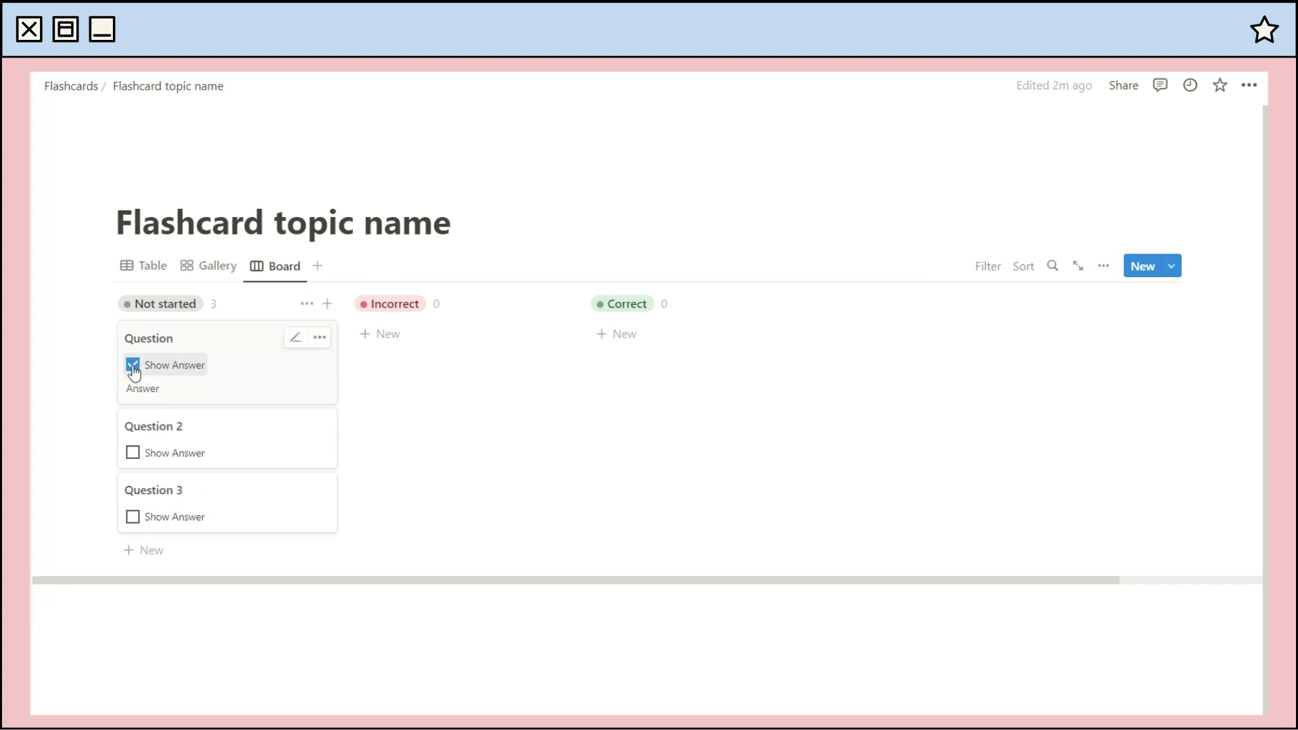
left_click(134, 365)
left_click_drag(165, 350, 657, 338)
left_click_drag(188, 353, 486, 341)
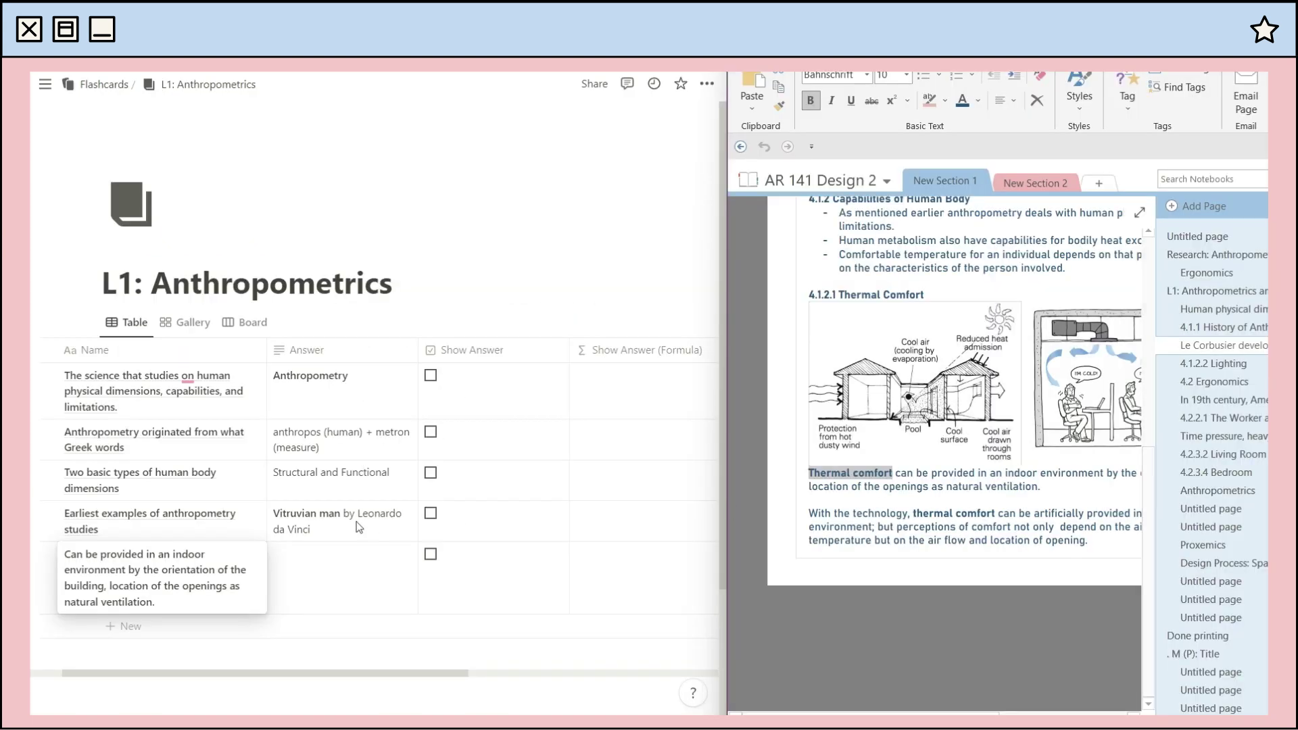
Paste 'Thermal comfort' as the last flashcard's answer.
left_click(324, 556)
type("Thermal comfort")
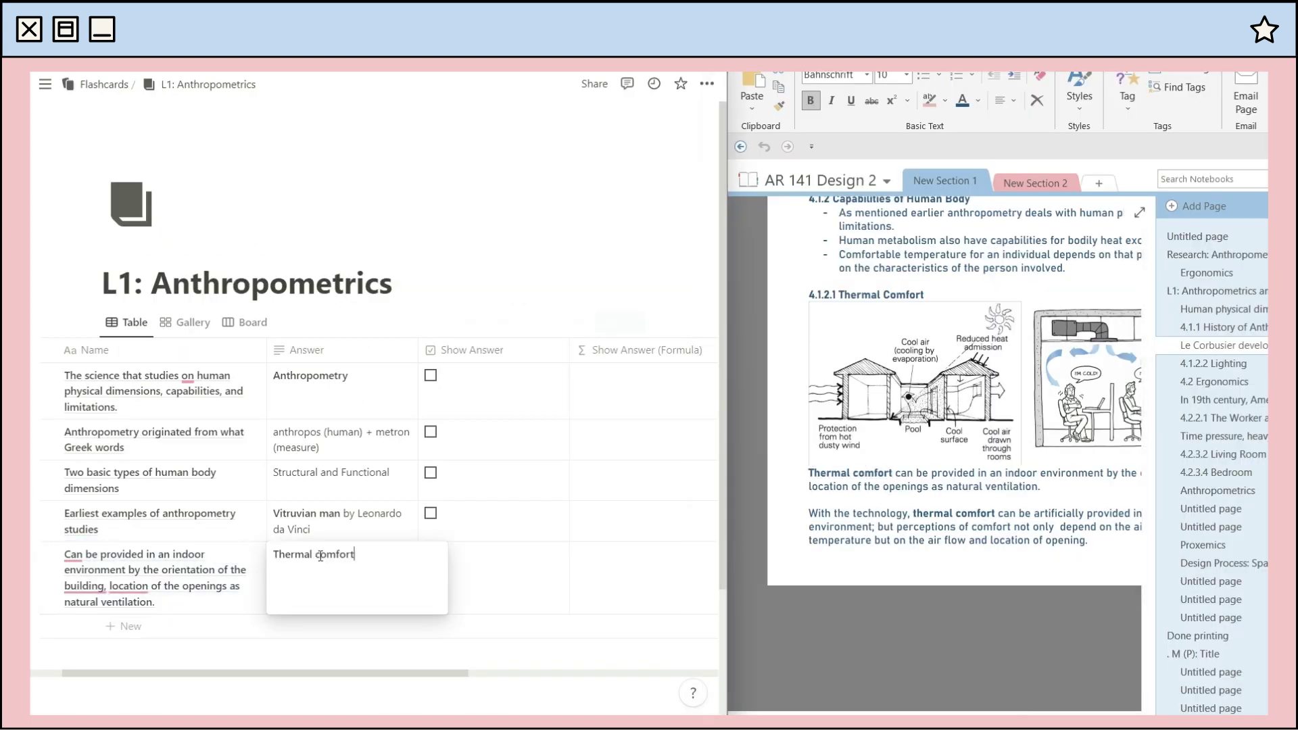
key("Escape")
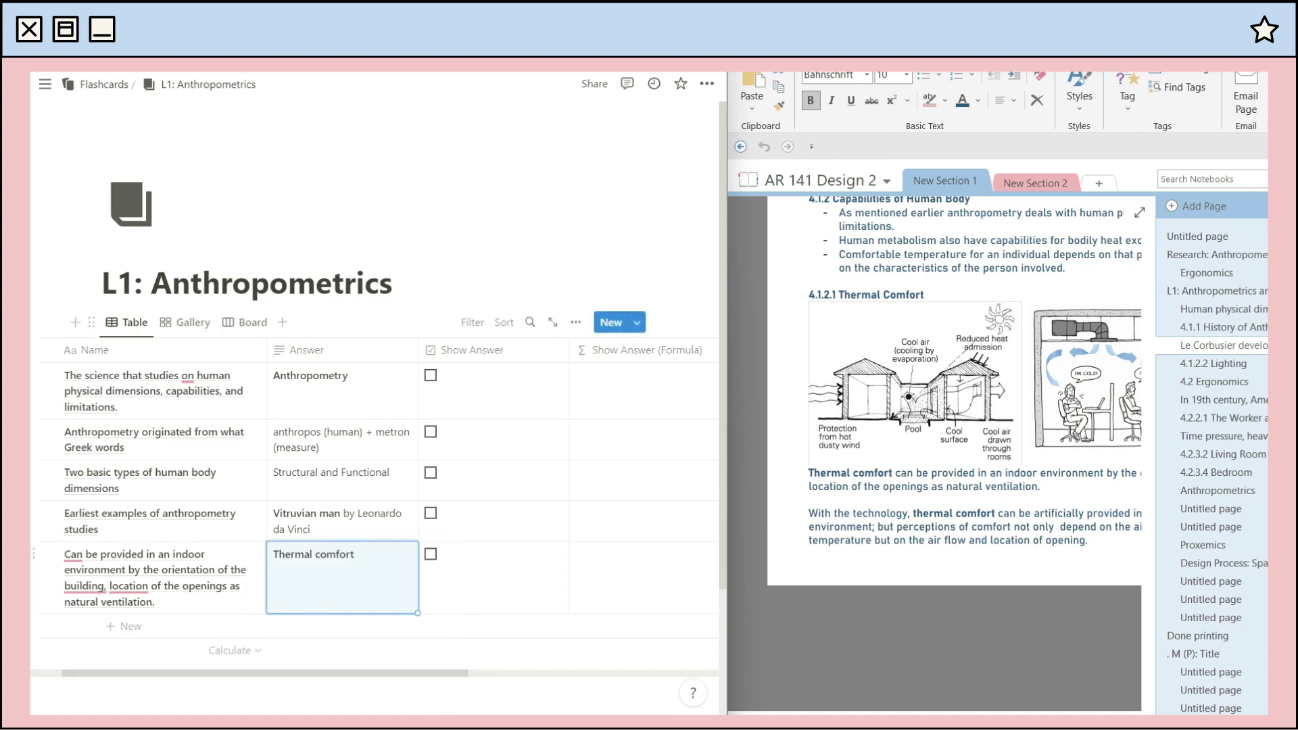
Maximise the window, switch to the Board view and drag the Greek-words card into Correct.
key("super+Up")
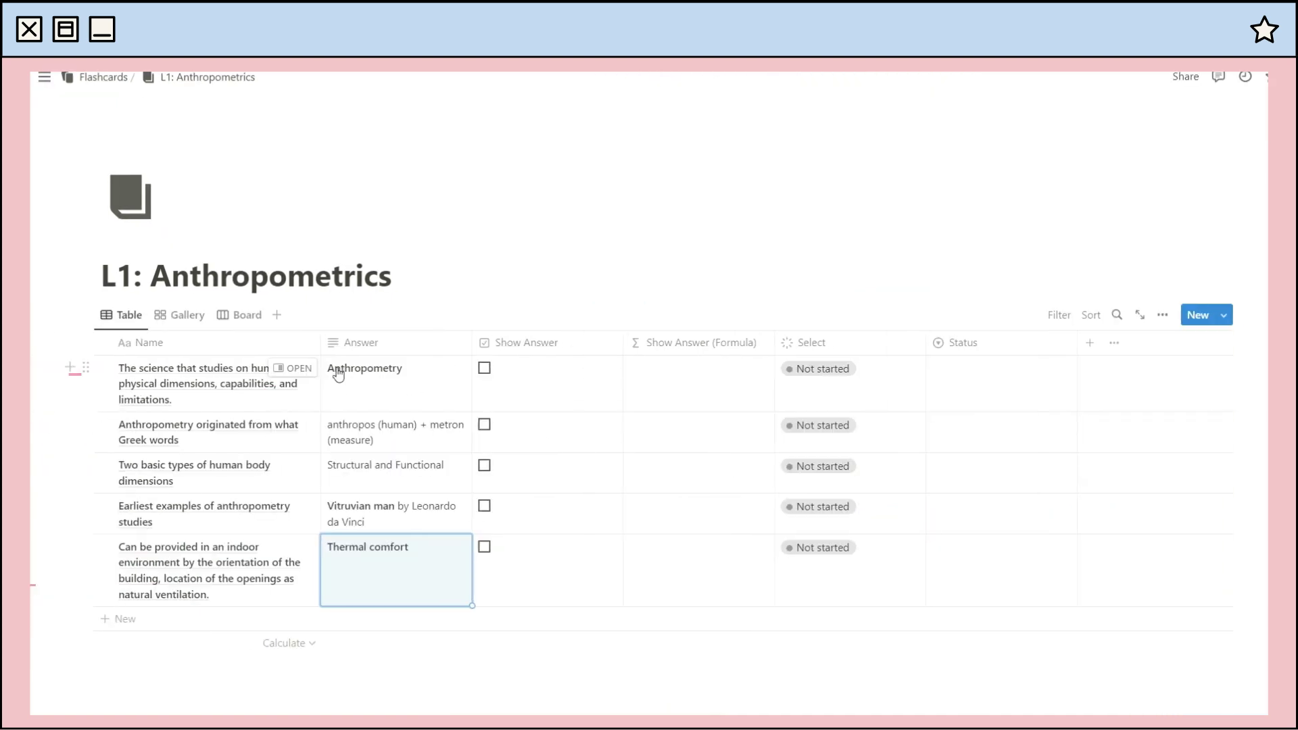
left_click(183, 314)
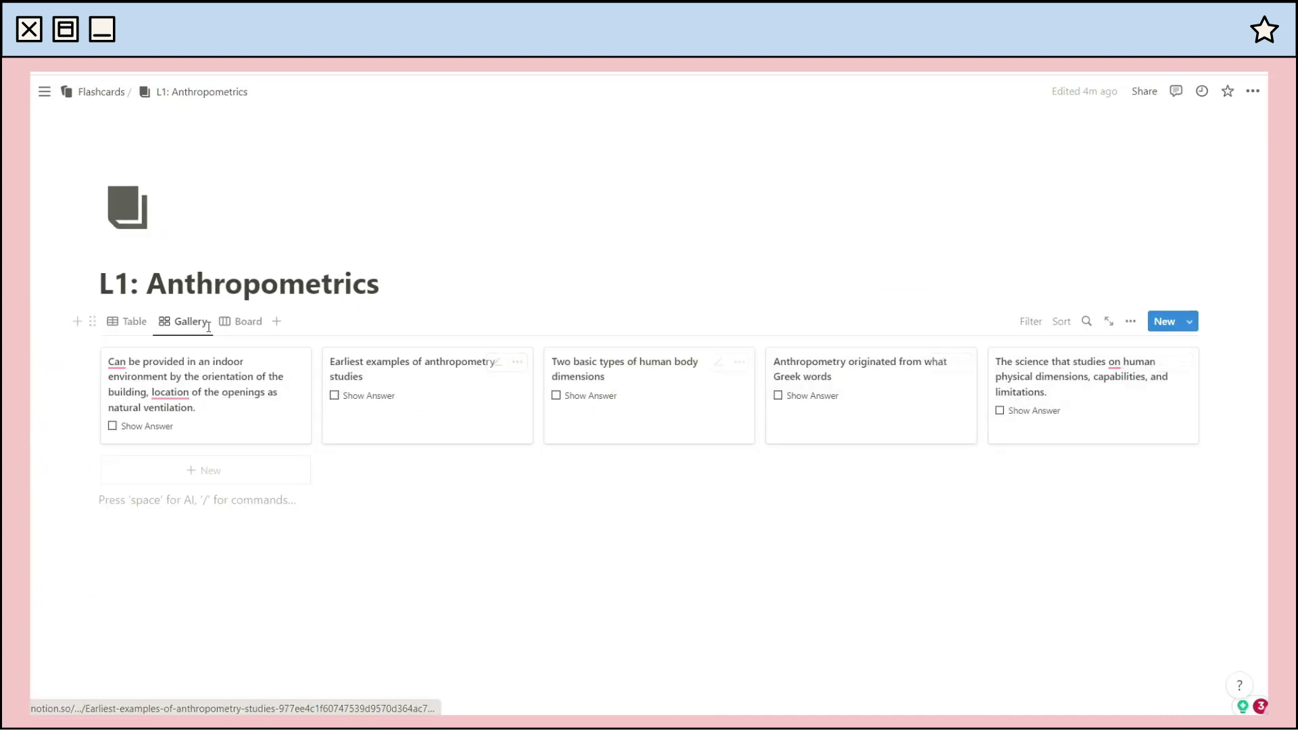
left_click(250, 321)
scroll(230, 319, "down", 1)
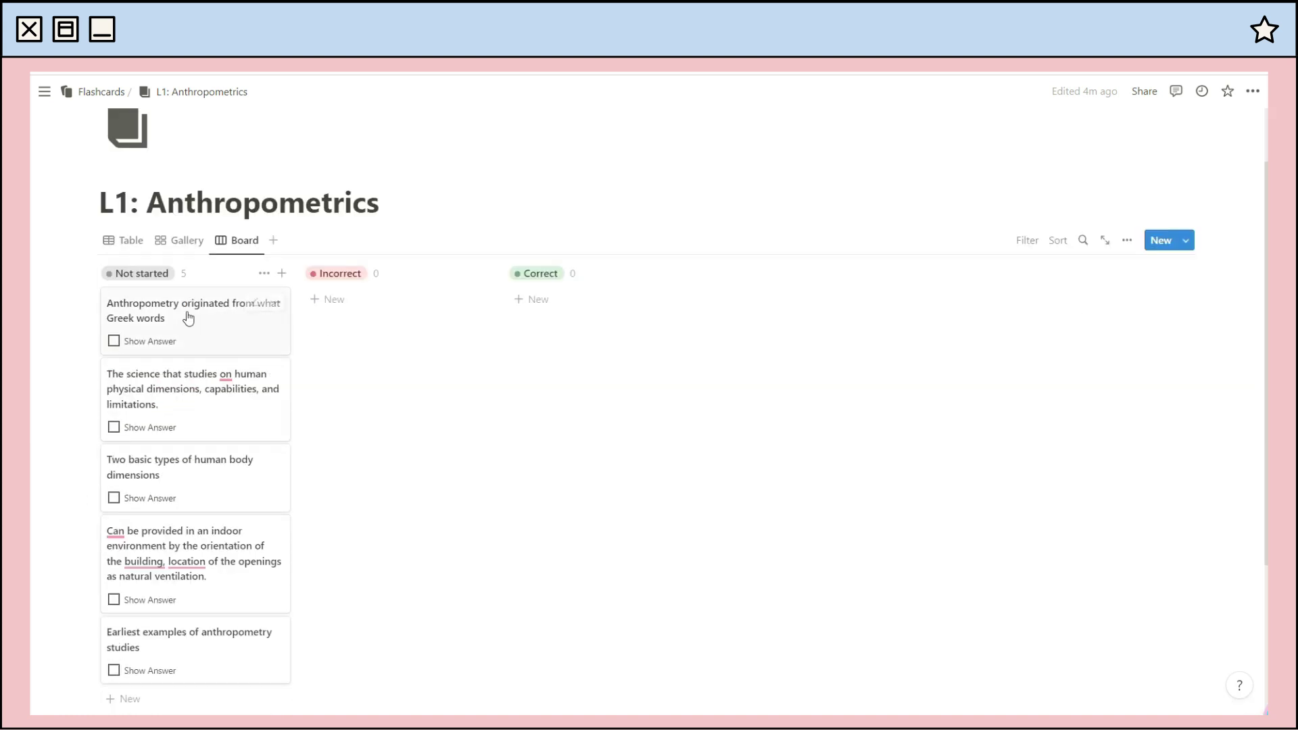
left_click_drag(157, 311, 555, 301)
Nest Flashcard topic name under L1: Anthropometrics on the Flashcards page, then start a new page.
left_click(102, 91)
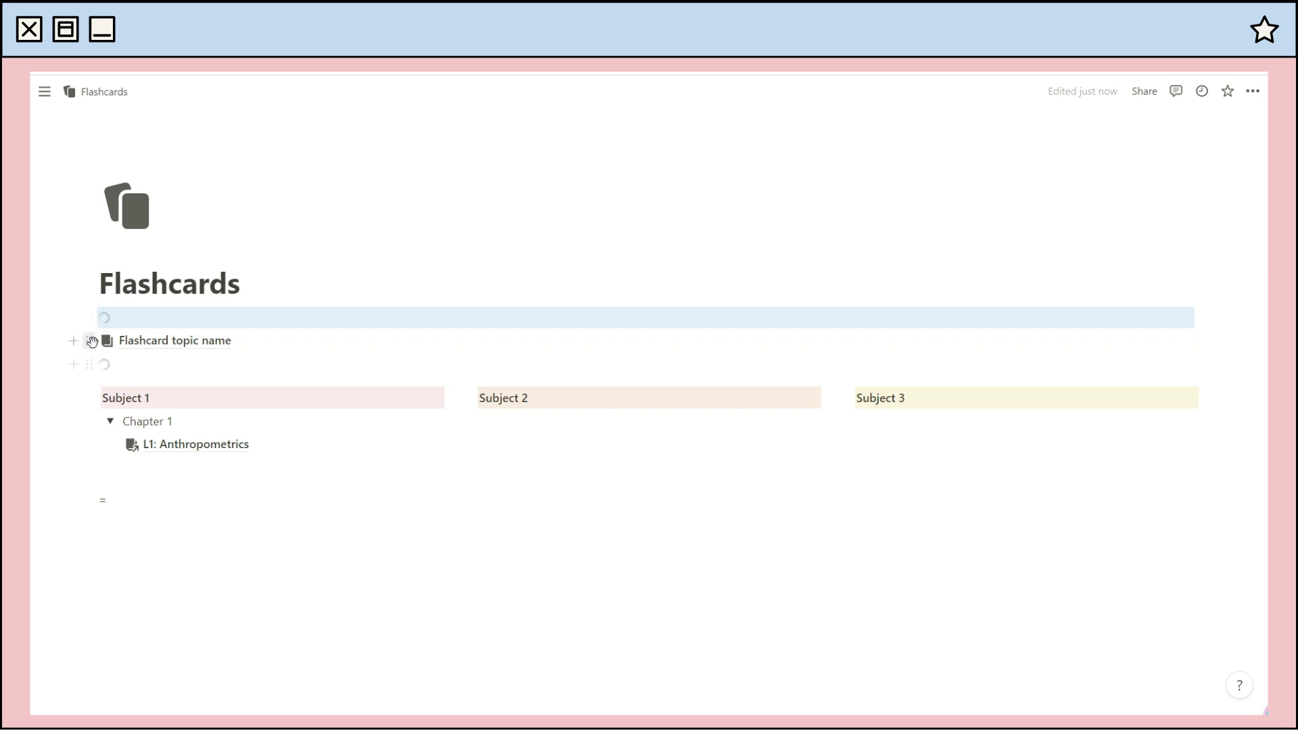
left_click_drag(92, 338, 138, 457)
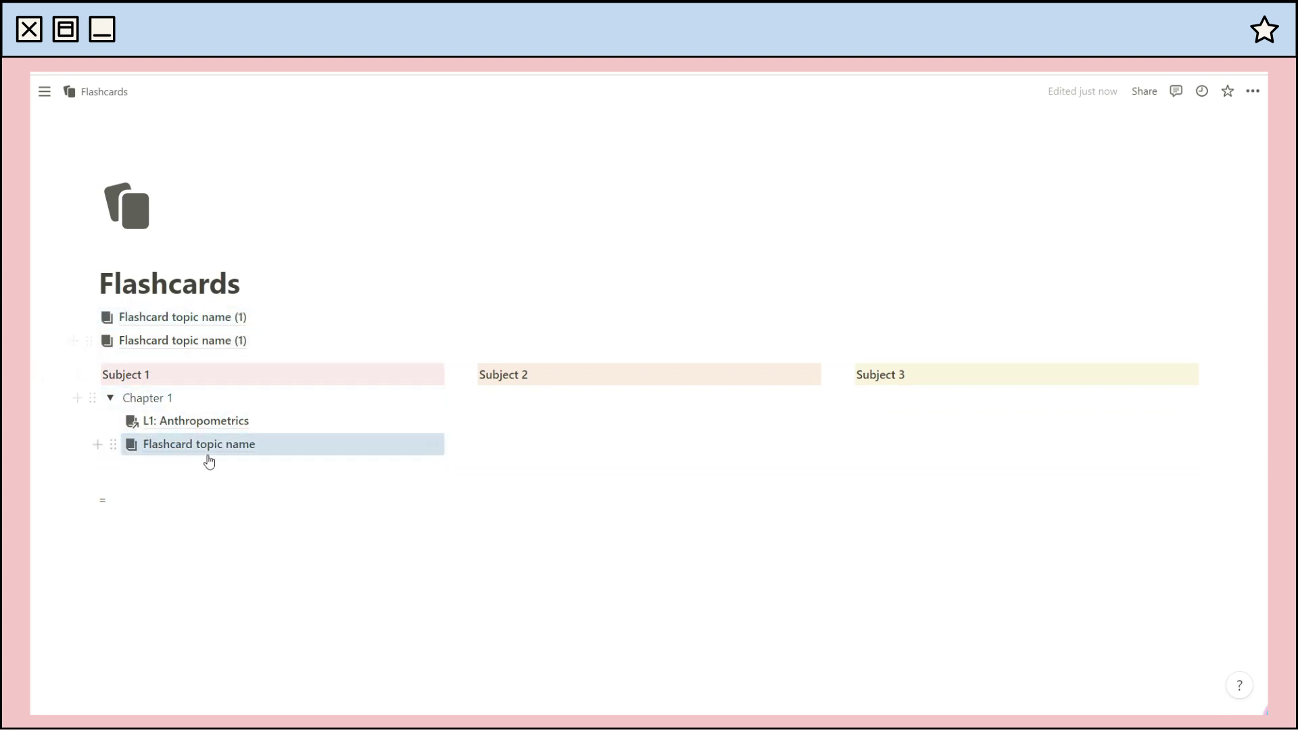
key("ctrl+n")
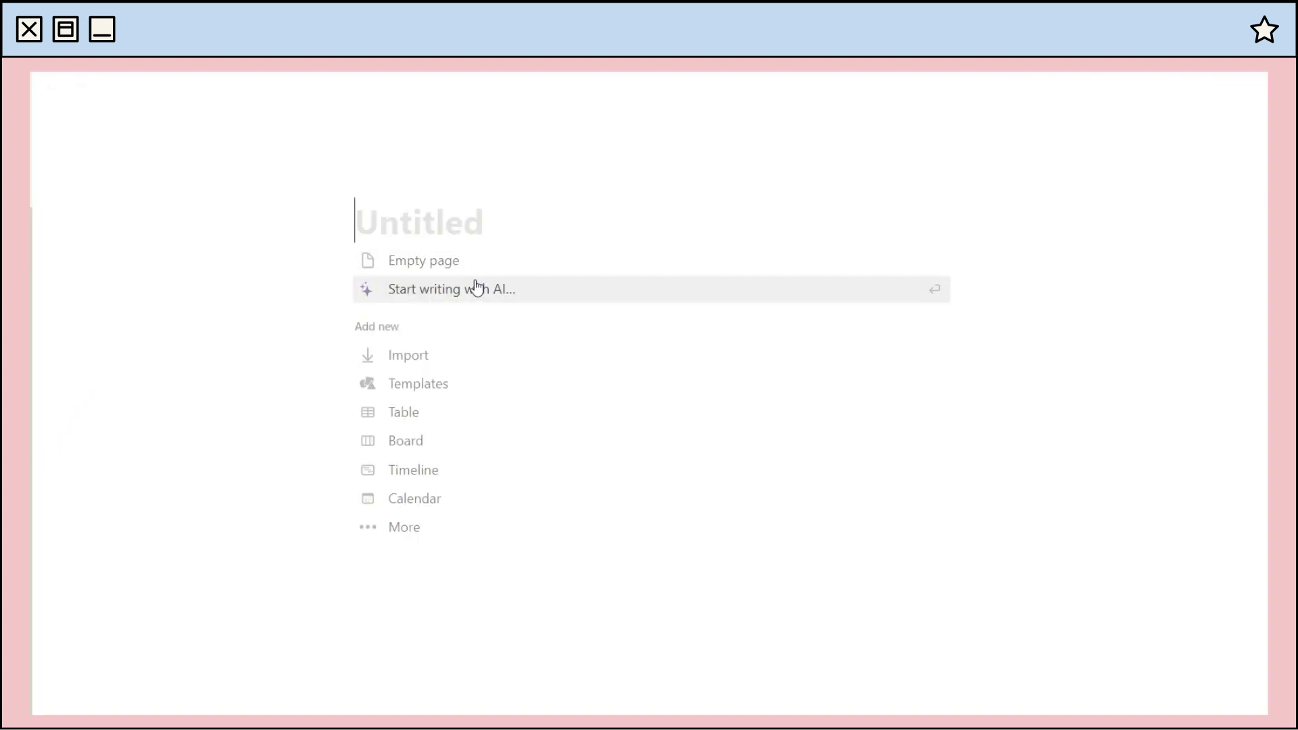
Title the page Bookmarks and give it the bookmark outline icon.
type("Bookmarks")
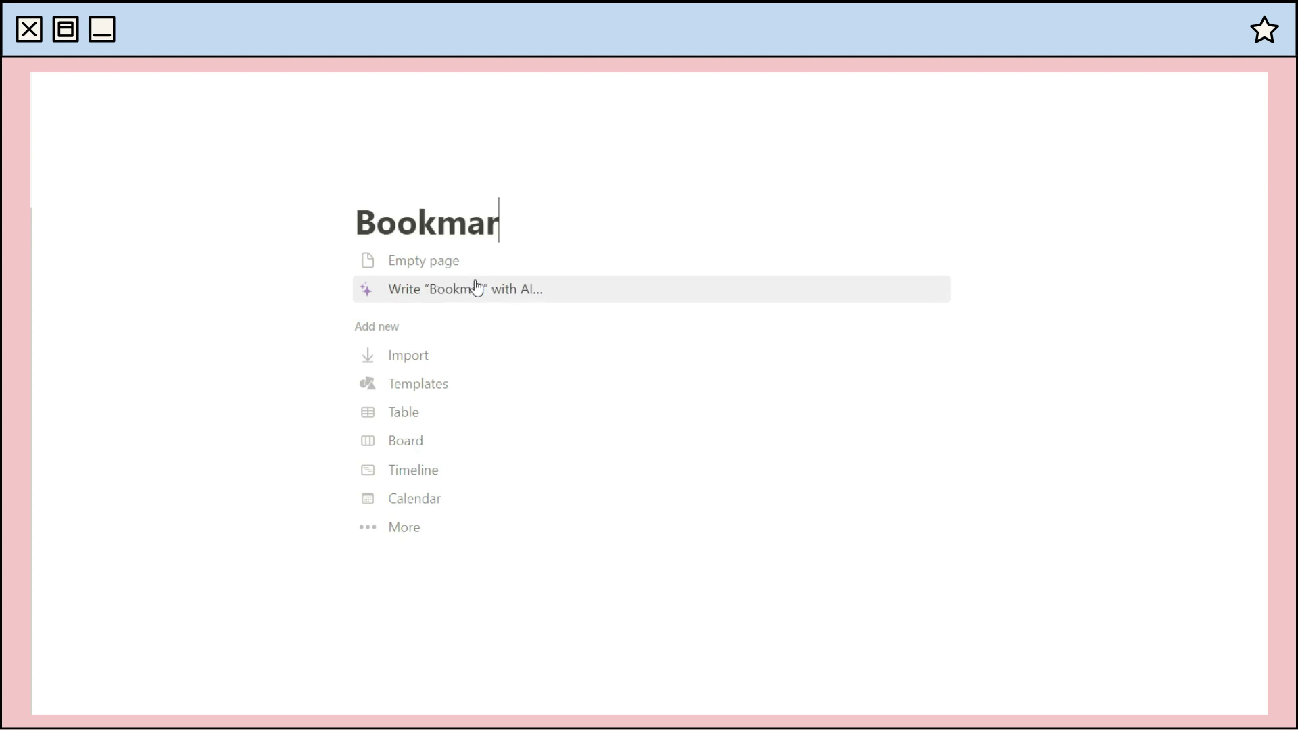
left_click(389, 183)
type("book")
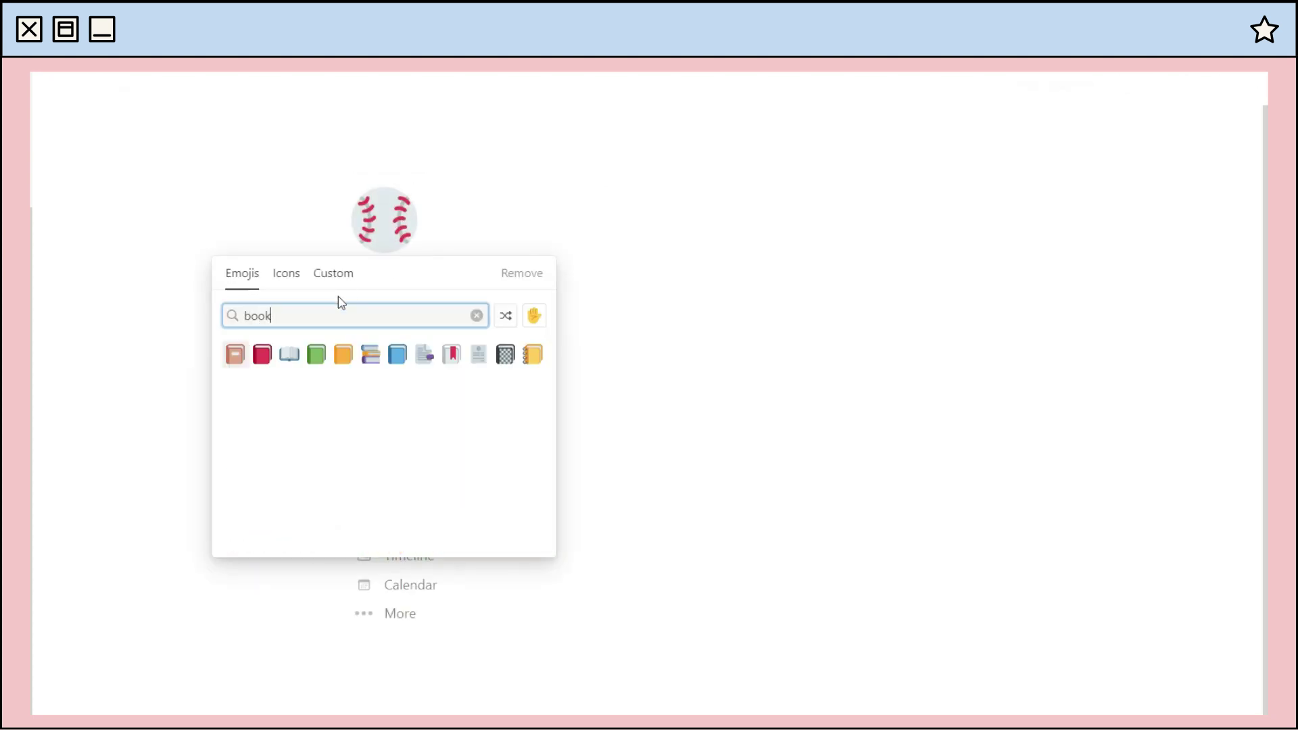
left_click(289, 288)
left_click(319, 359)
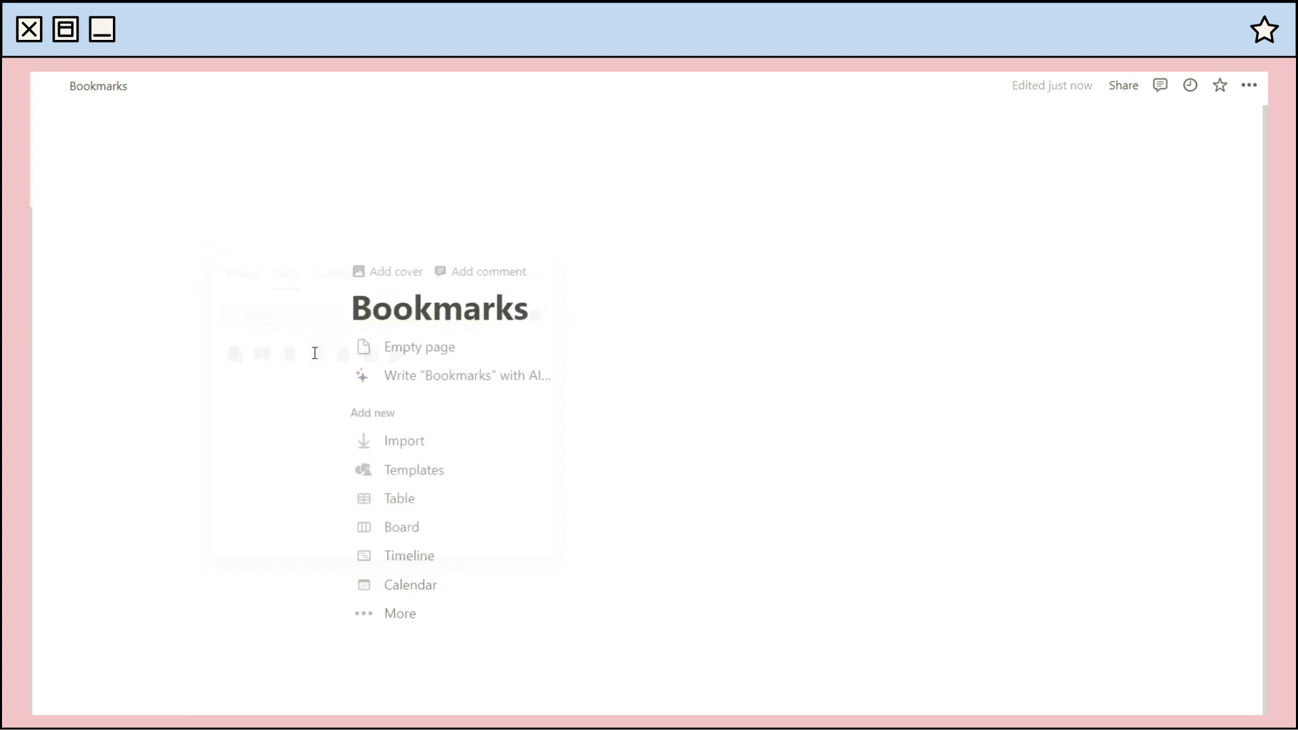
Make the page full width and empty, add a Navigation callout, and start a /list block below.
key("Down")
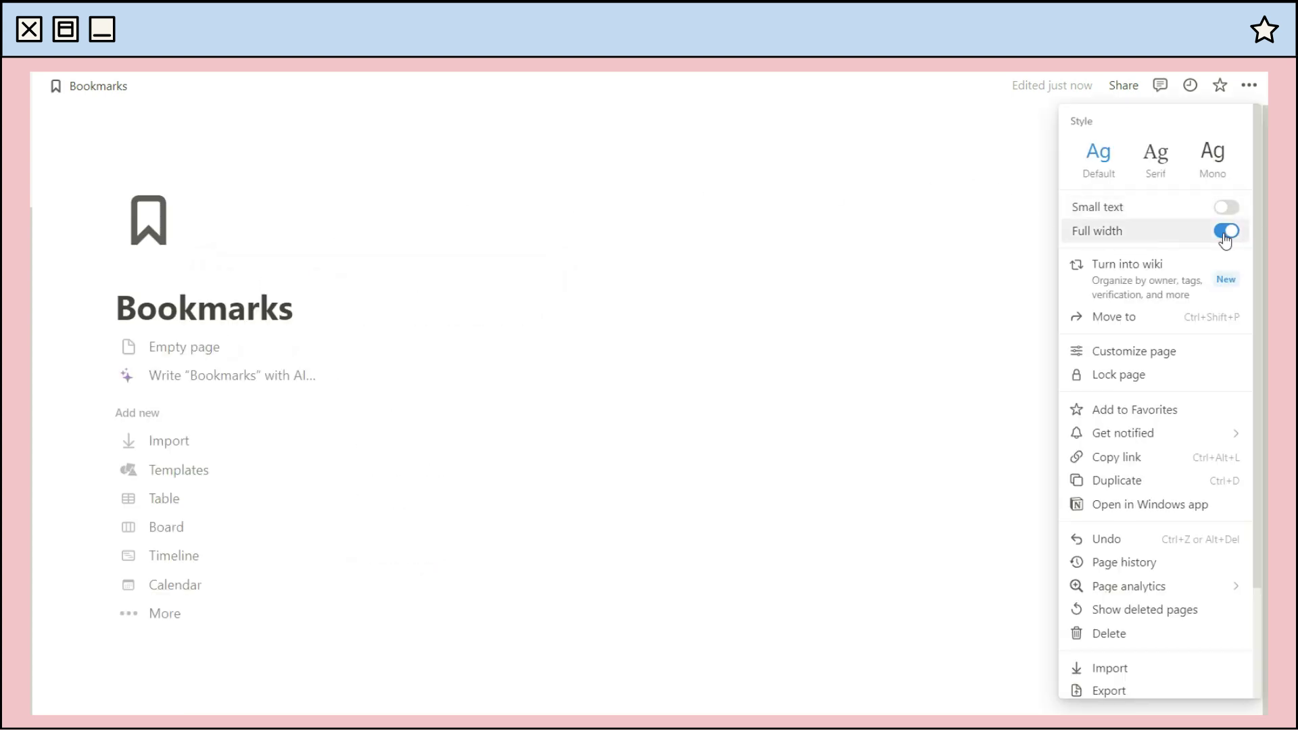
left_click(209, 350)
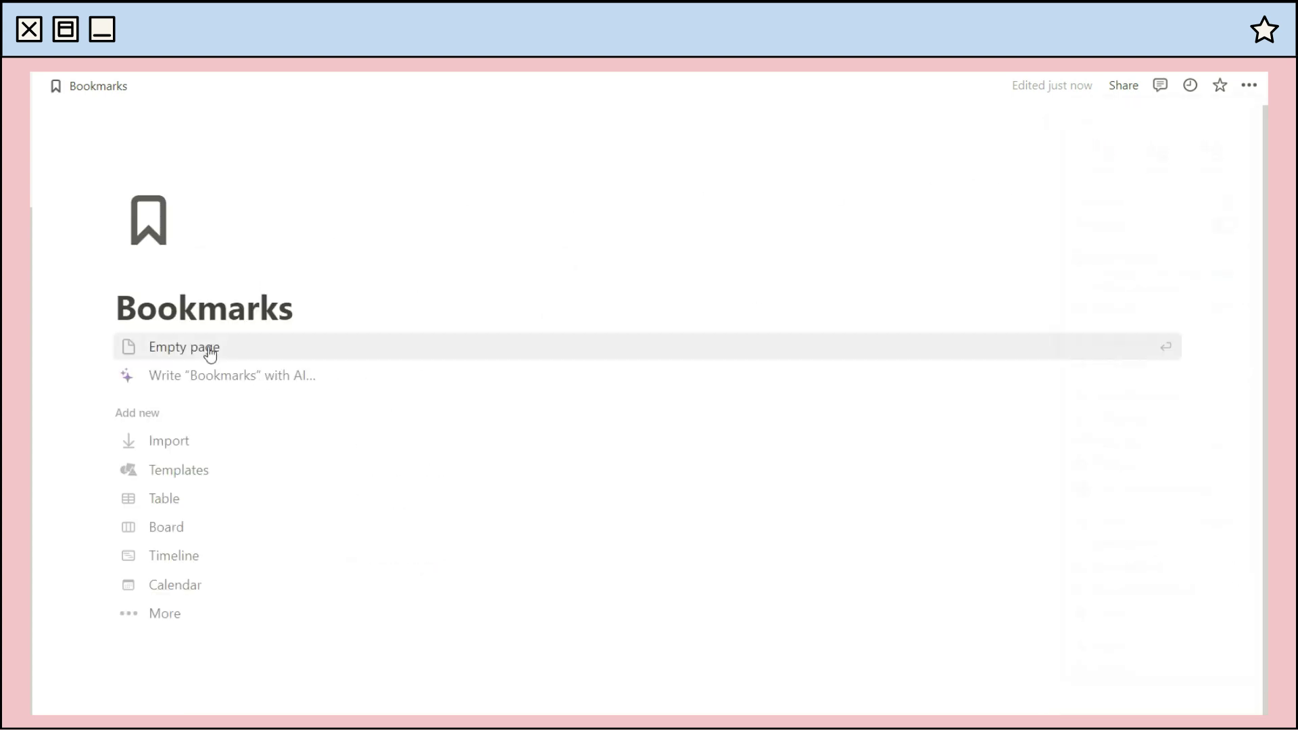
left_click(209, 350)
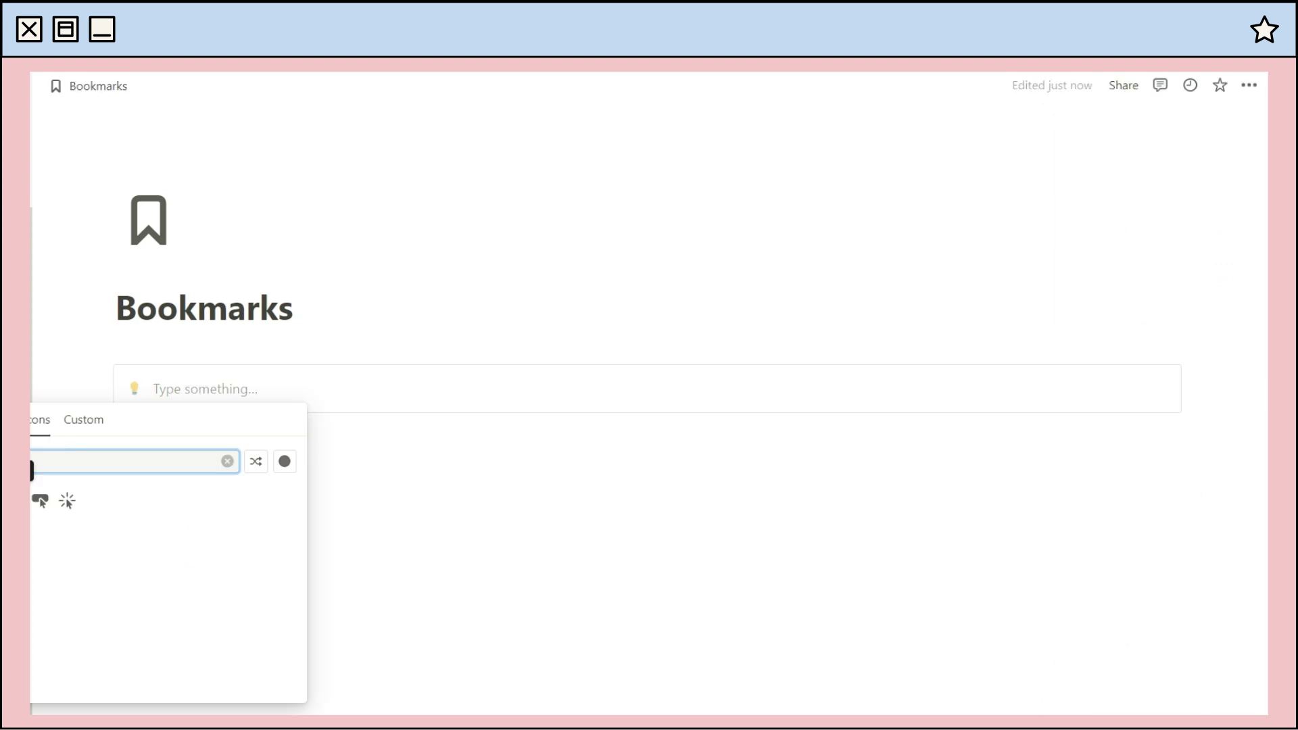
type("Navigation")
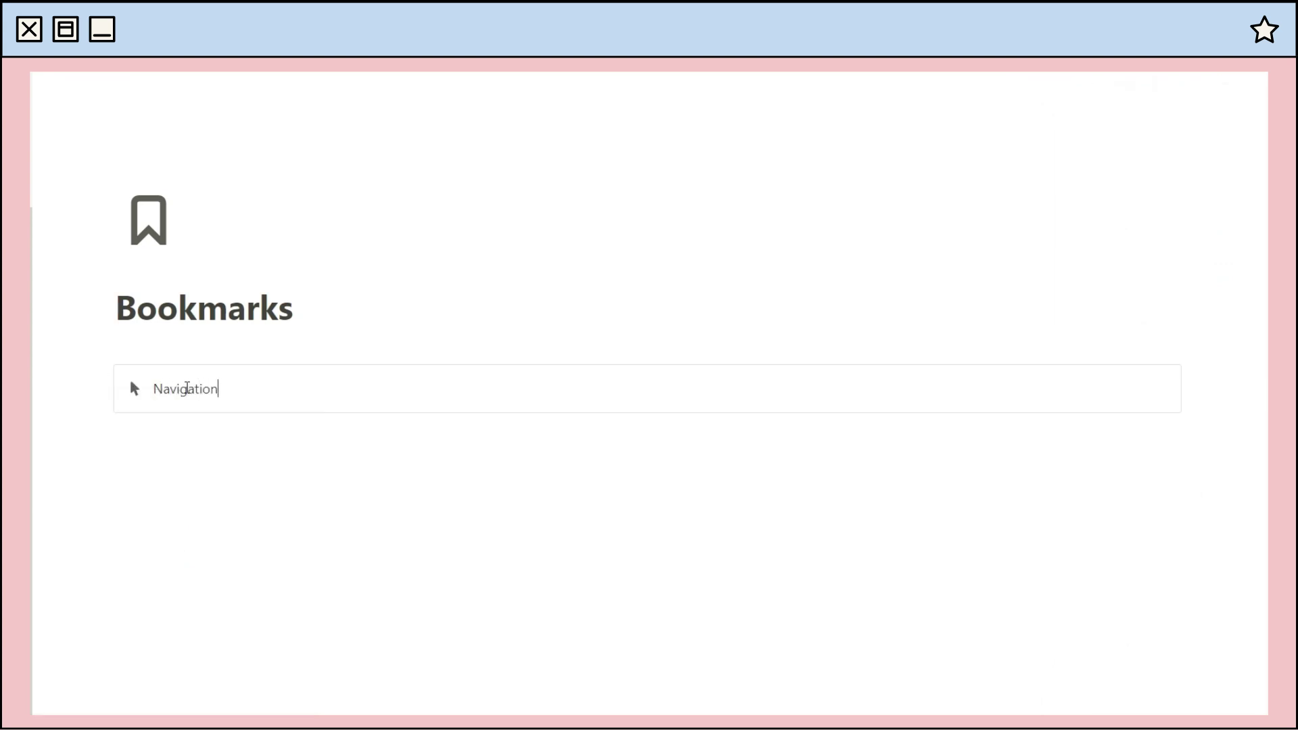
key("Return")
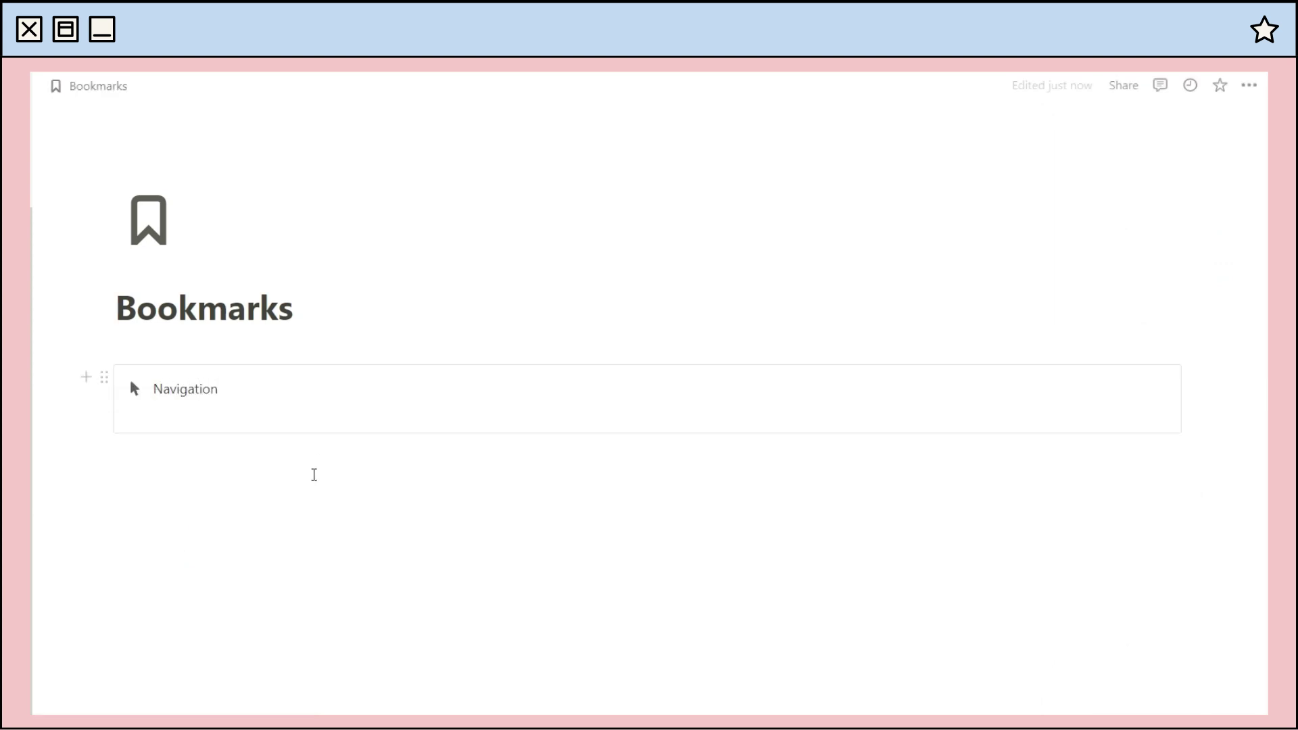
left_click(314, 475)
type("/list")
Create a new list database beside the Navigation callout and narrow the Navigation column.
left_click(237, 560)
left_click(1029, 497)
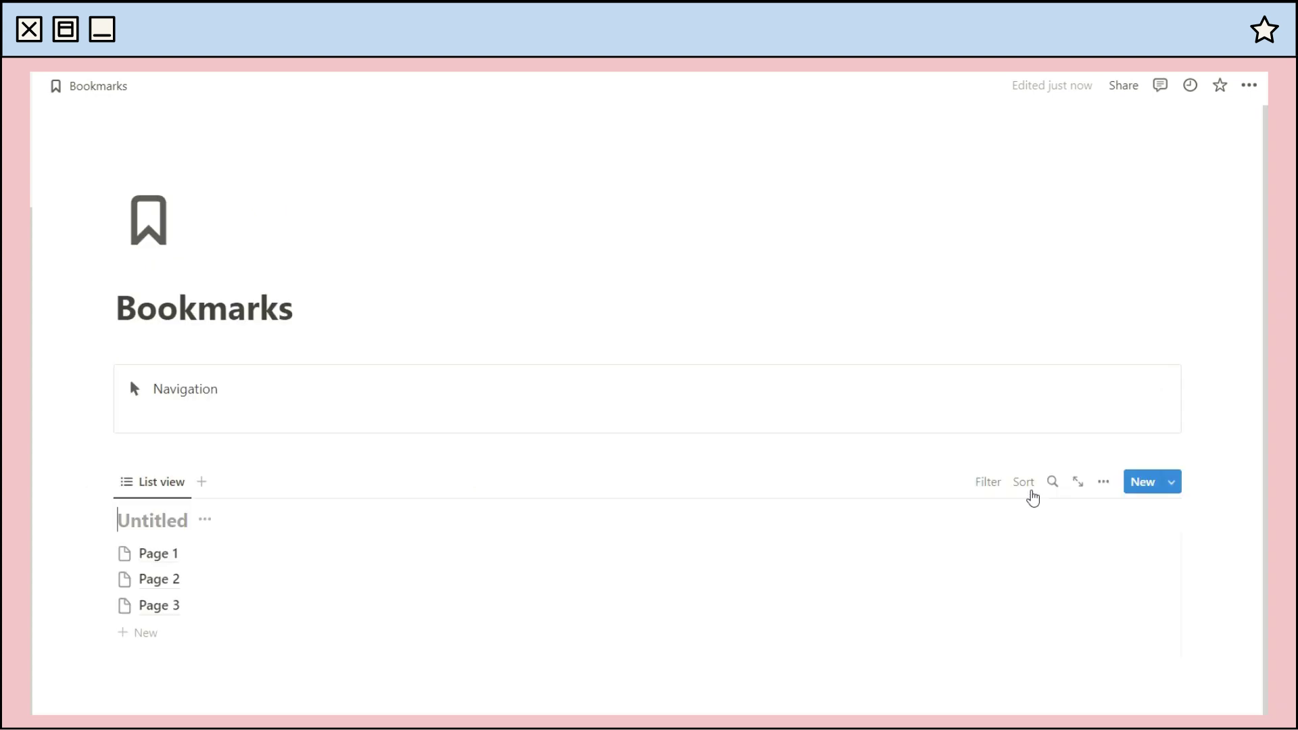
left_click_drag(92, 481, 748, 376)
left_click_drag(646, 412, 255, 394)
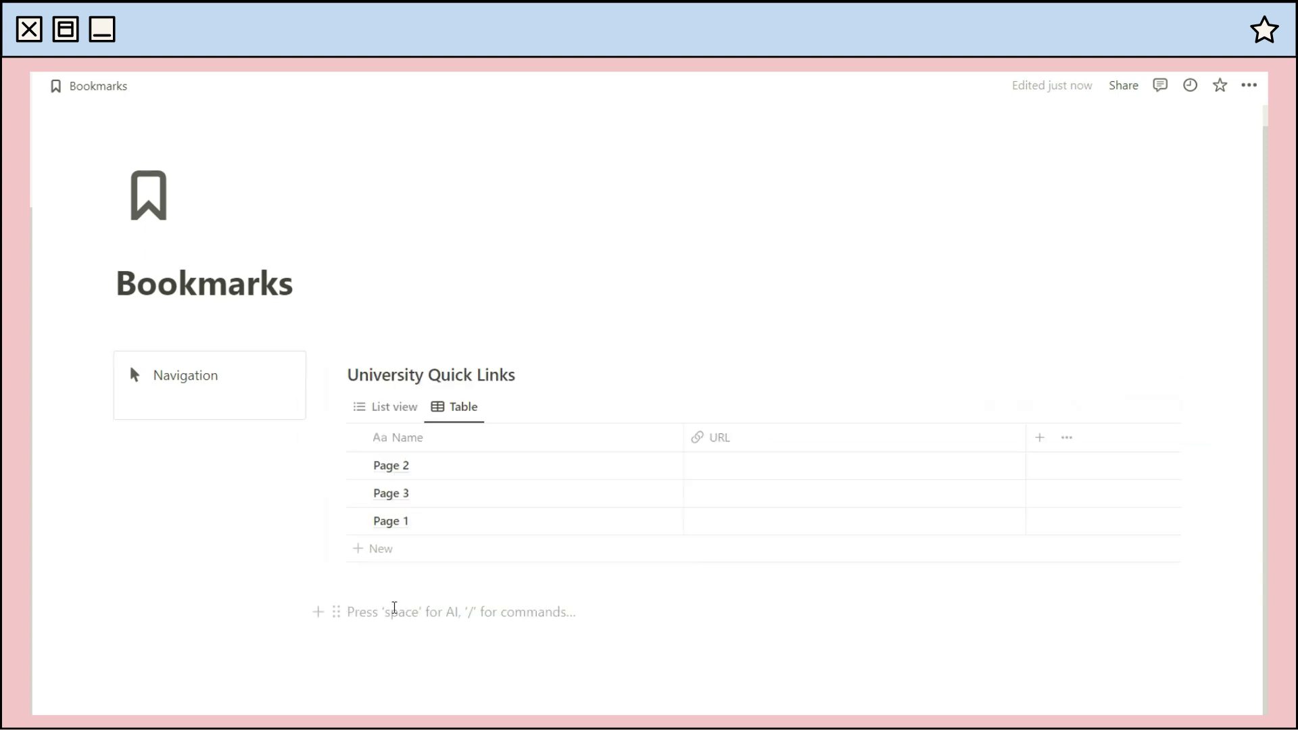
Wrap the table in a callout and nest it inside the University Quick Links toggle.
type("/")
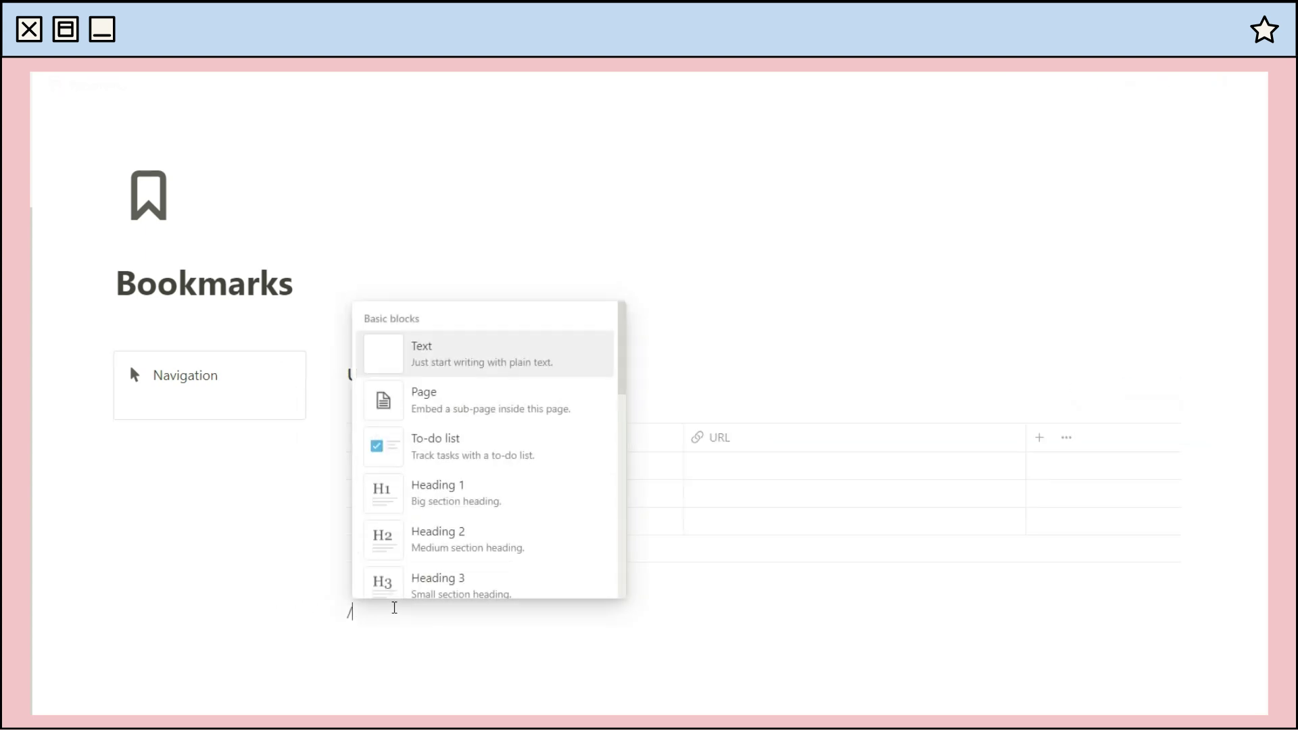
type("call")
key("Return")
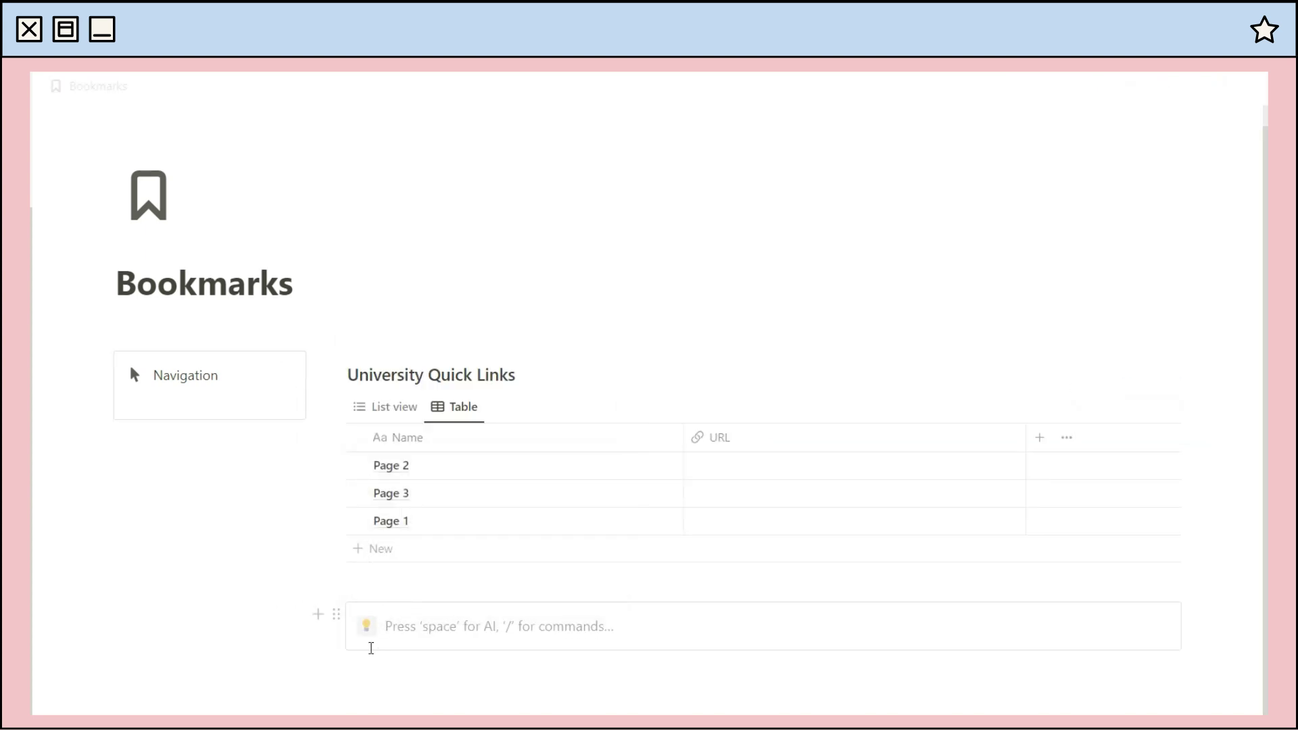
left_click(366, 625)
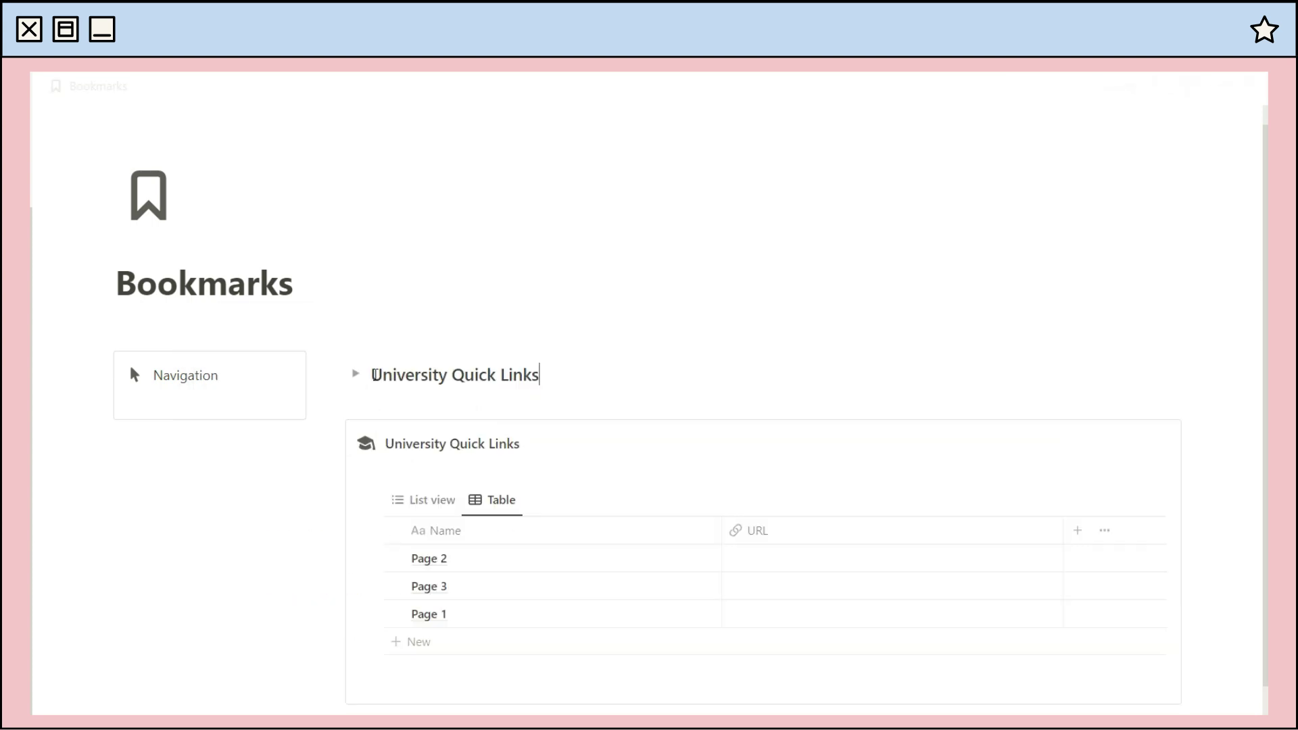
left_click(356, 373)
left_click_drag(335, 462, 377, 372)
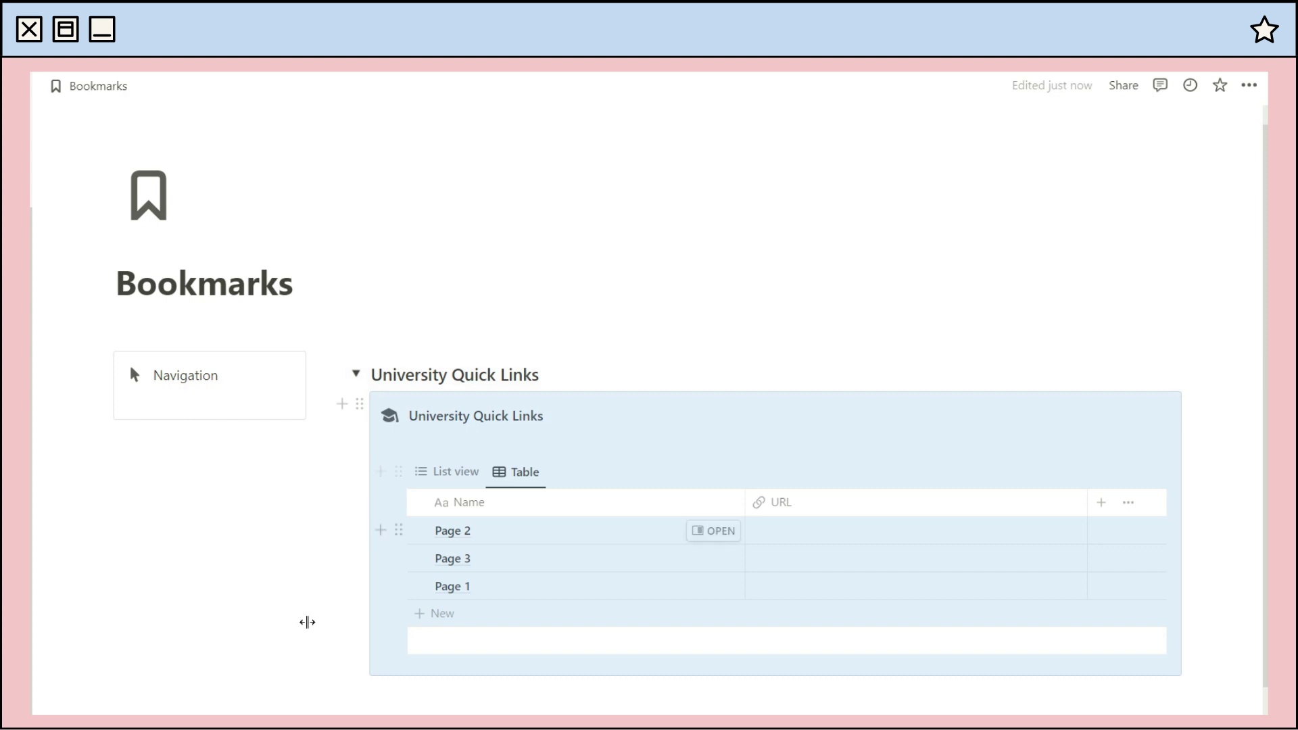
left_click(307, 622)
scroll(832, 527, "down", 4)
scroll(690, 421, "right", 5)
left_click_drag(690, 420, 458, 412)
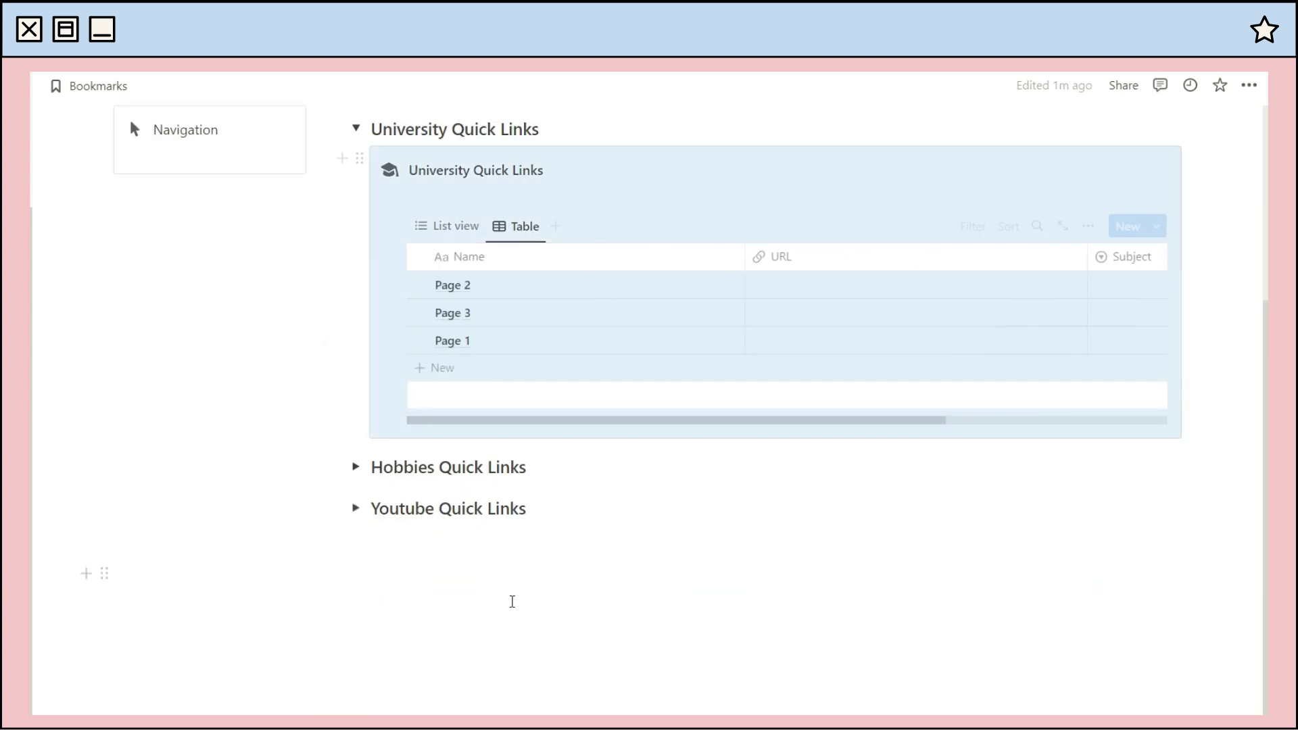
left_click(512, 601)
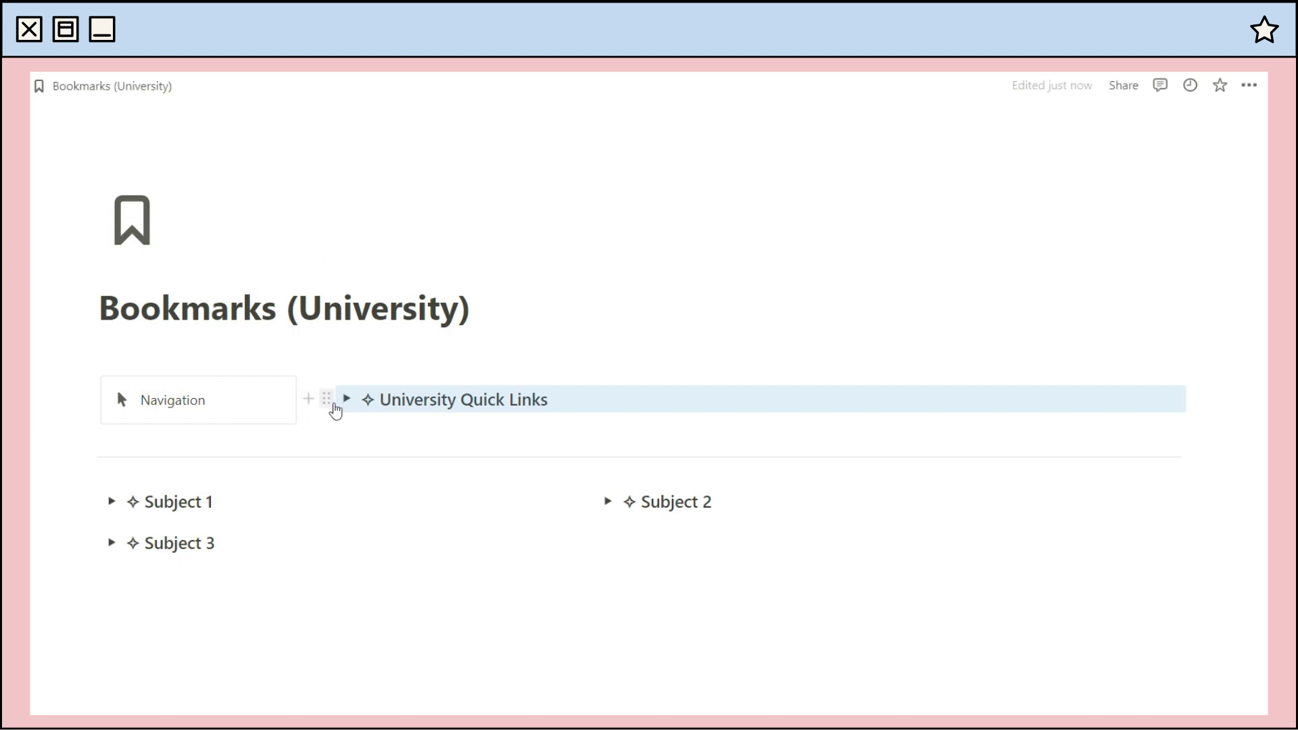
Duplicate the University Quick Links toggle below Subject 2, then toggle Subject 3 and Subject 1.
left_click(330, 405)
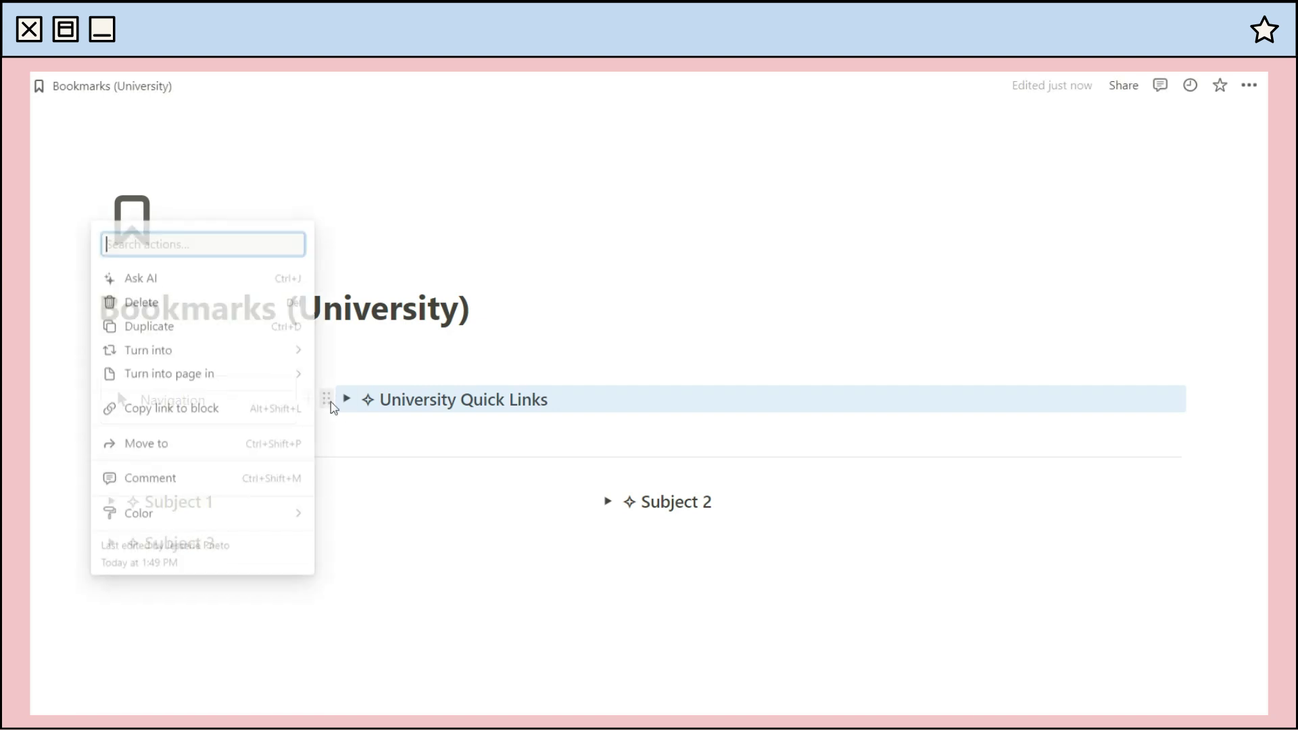
left_click(159, 323)
left_click_drag(322, 423, 629, 556)
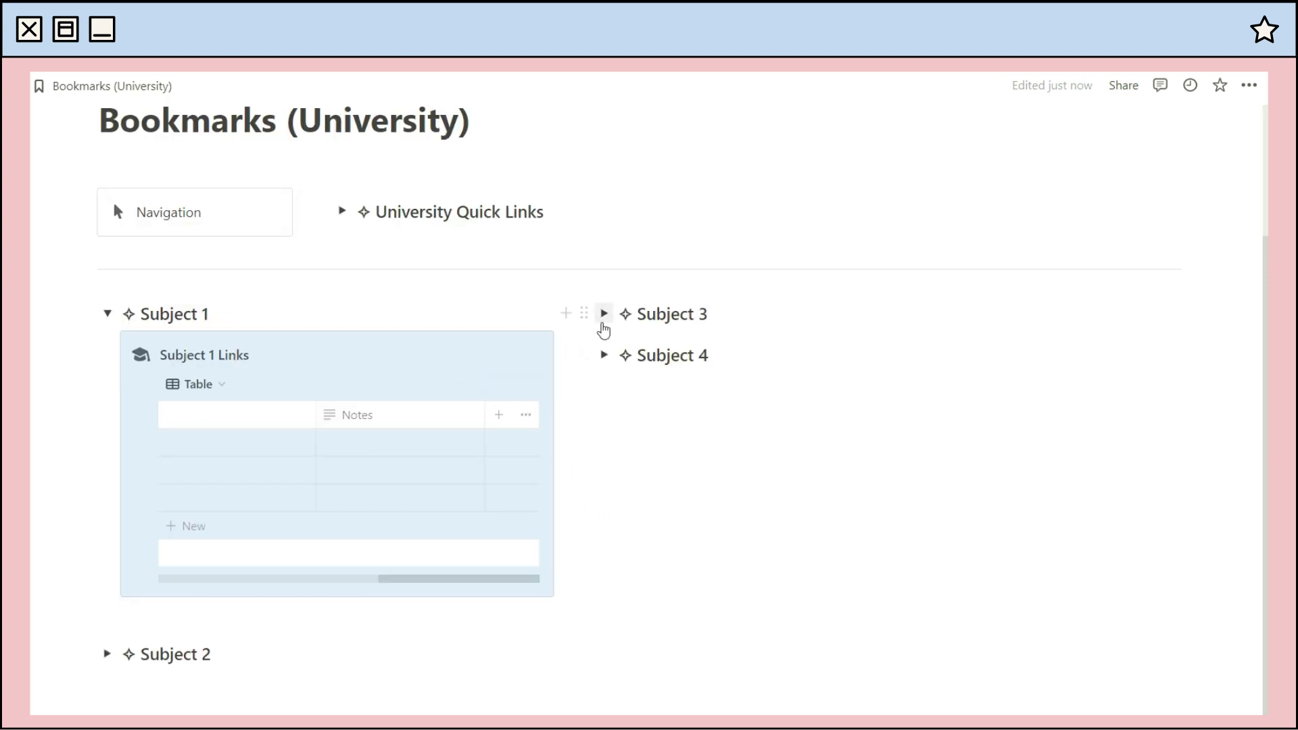
left_click(603, 315)
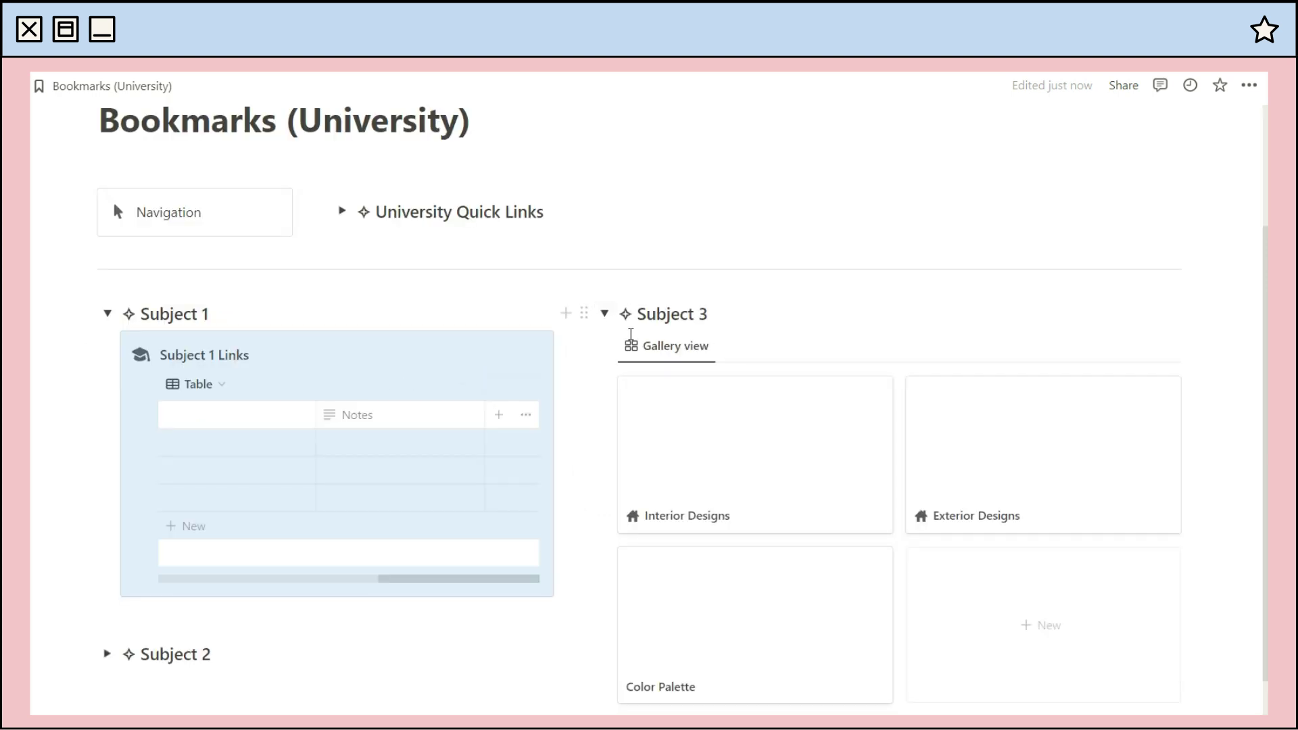
left_click(107, 314)
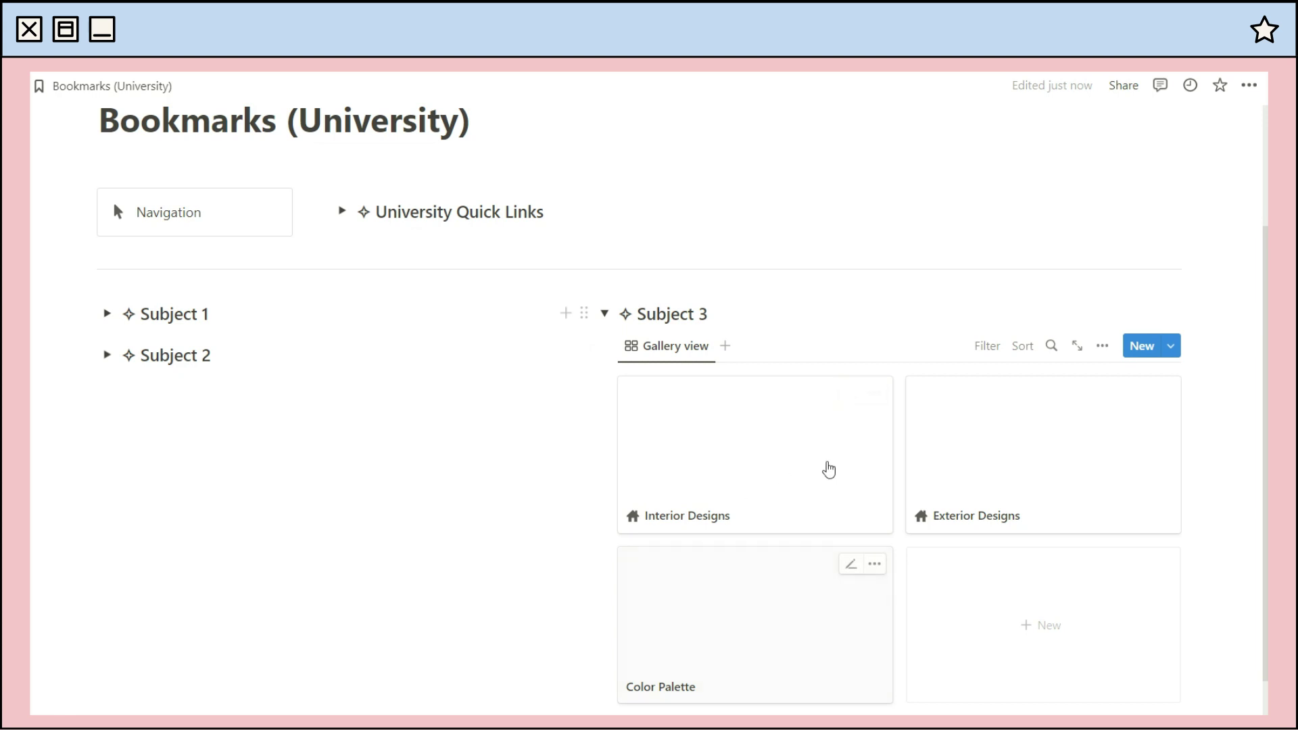
left_click(217, 392)
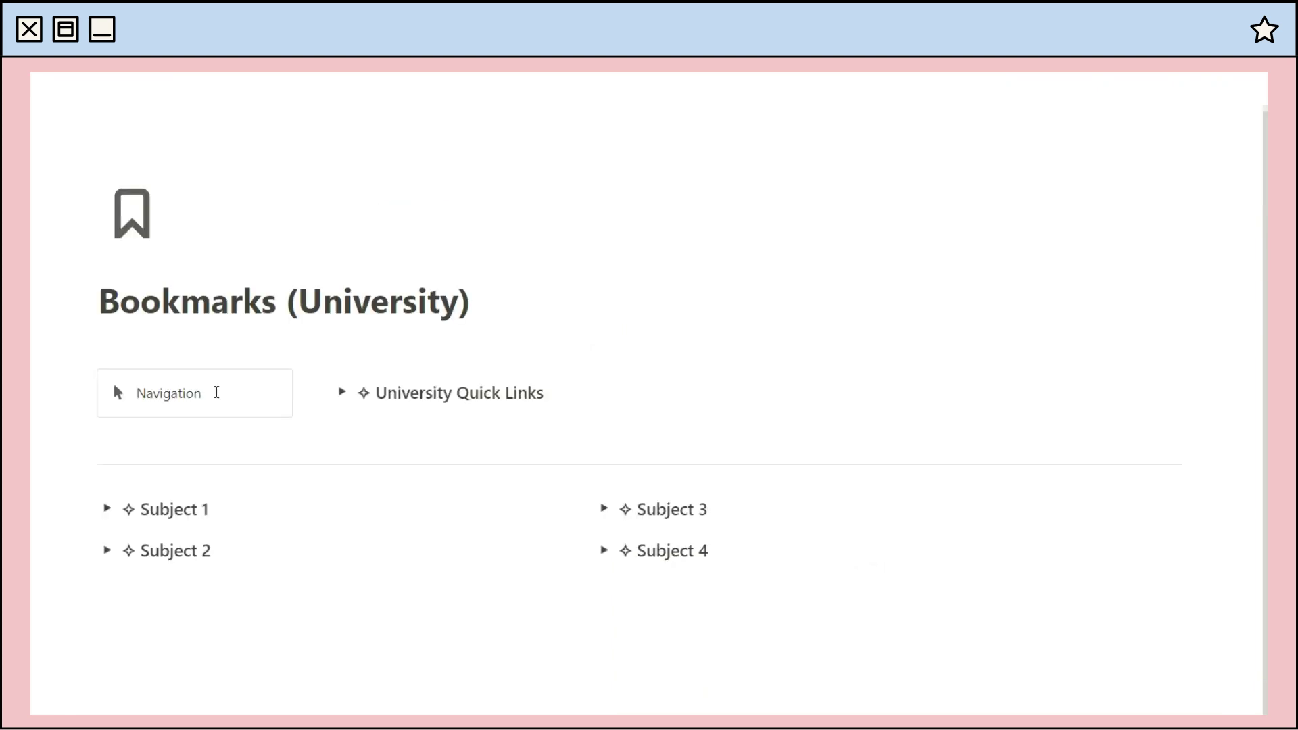
Insert a table of contents inside the Navigation callout and remove the blank line.
key("Return")
type("/")
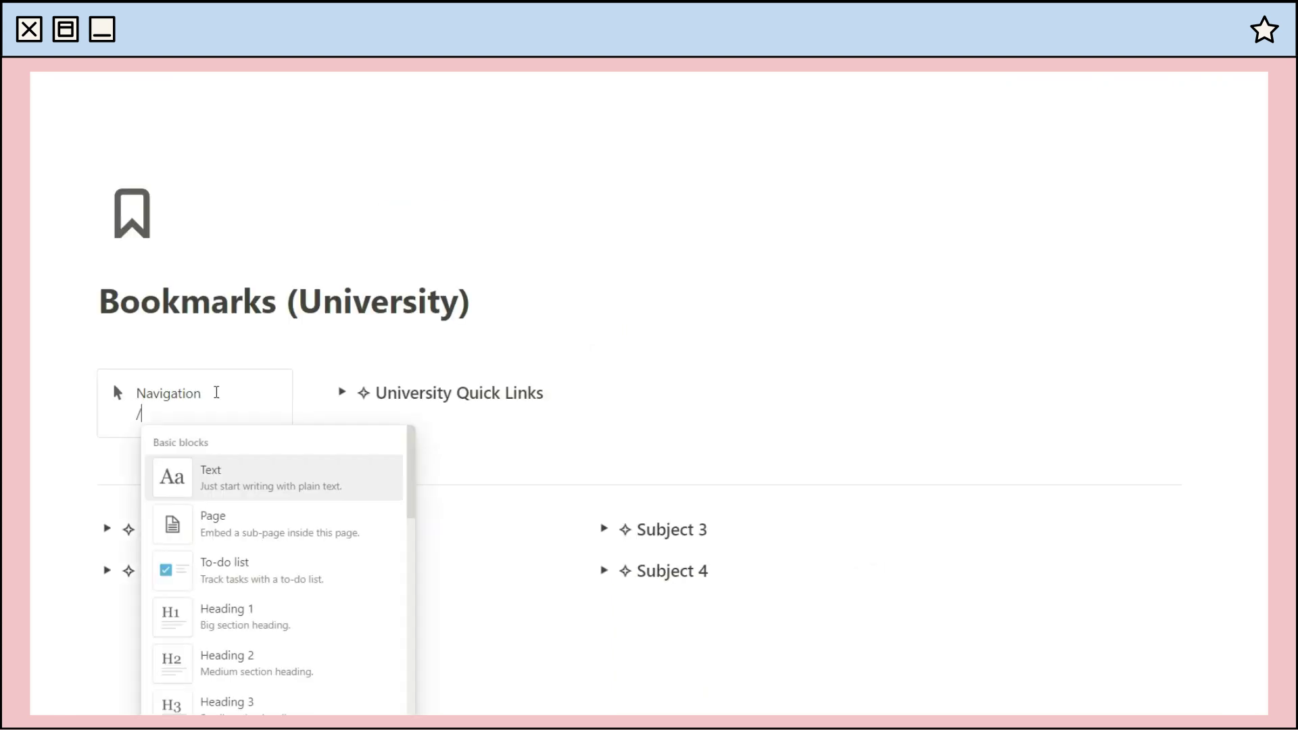
type("tablde")
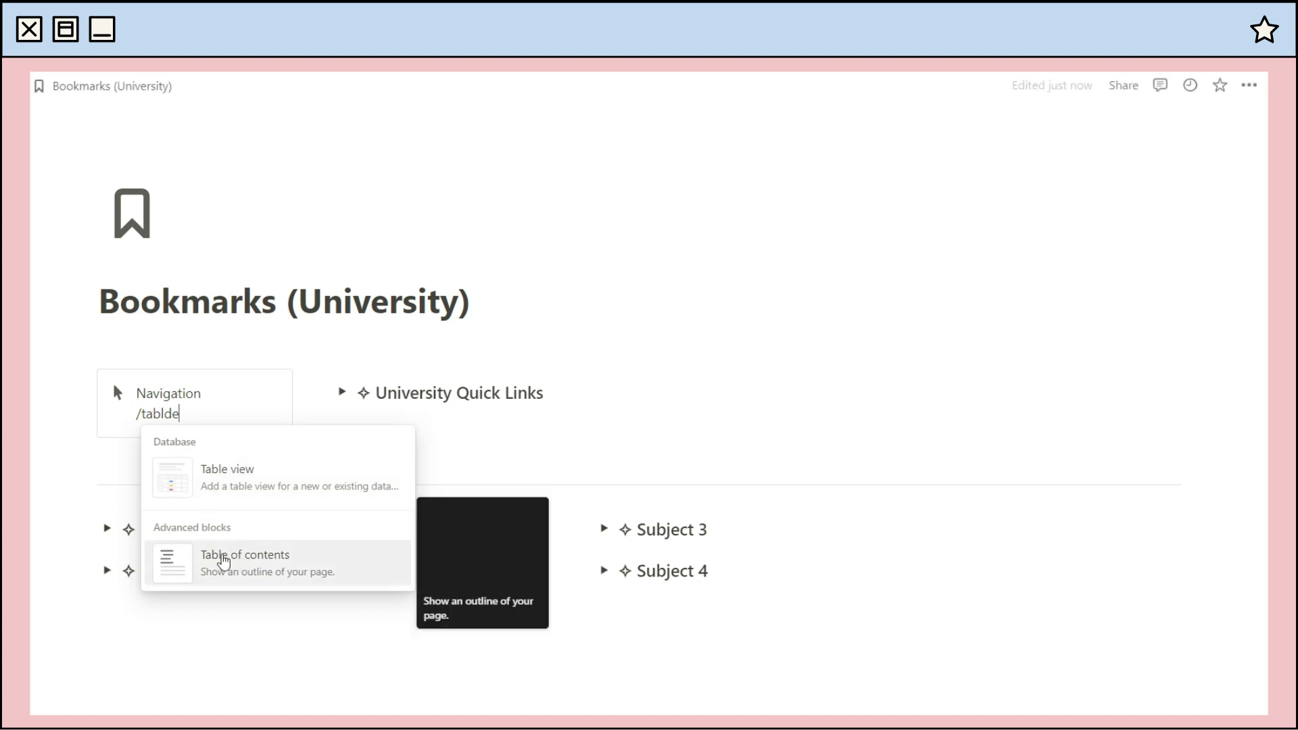
left_click(247, 573)
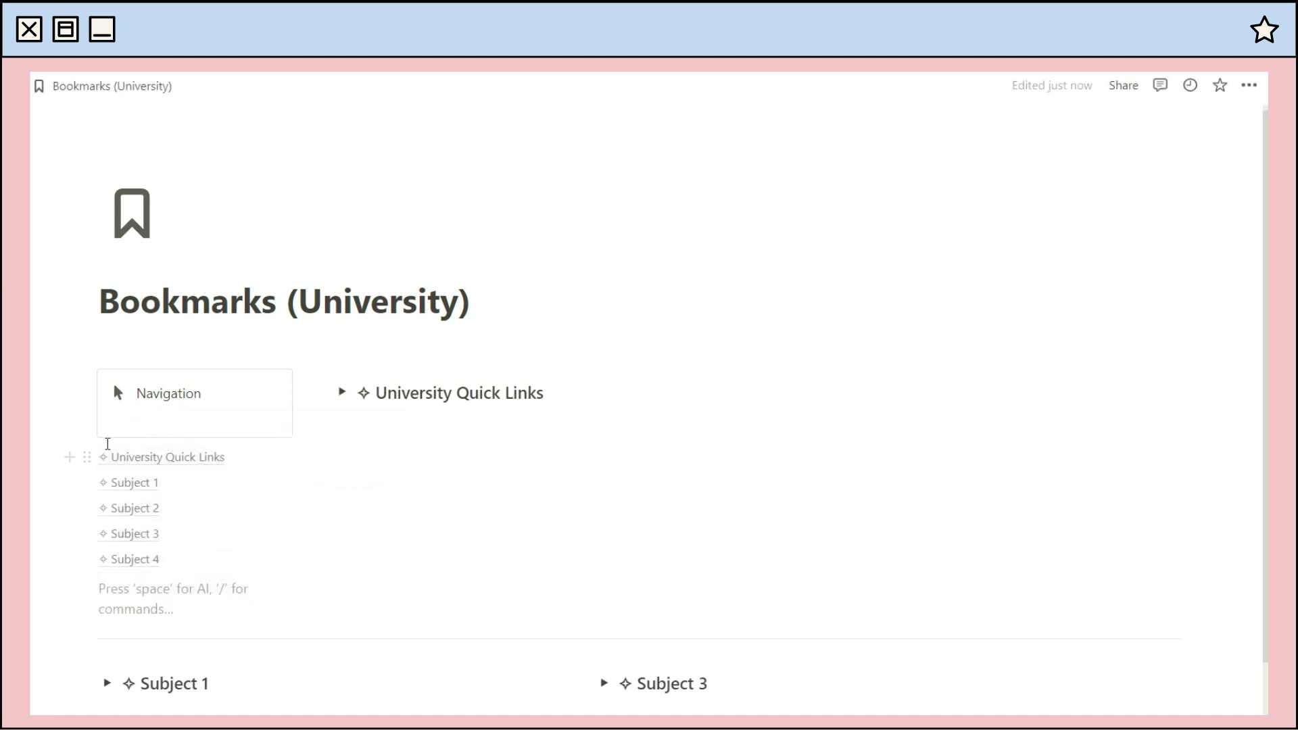
left_click_drag(84, 455, 143, 411)
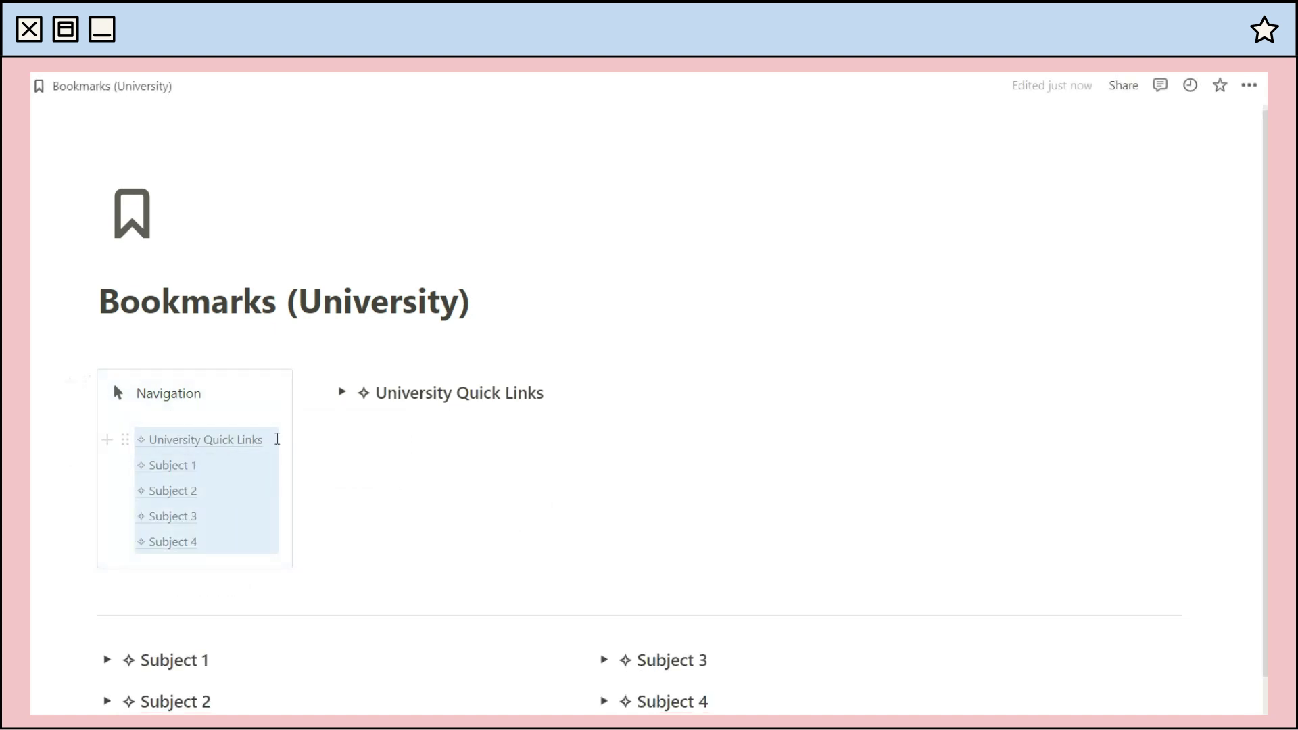
key("BackSpace")
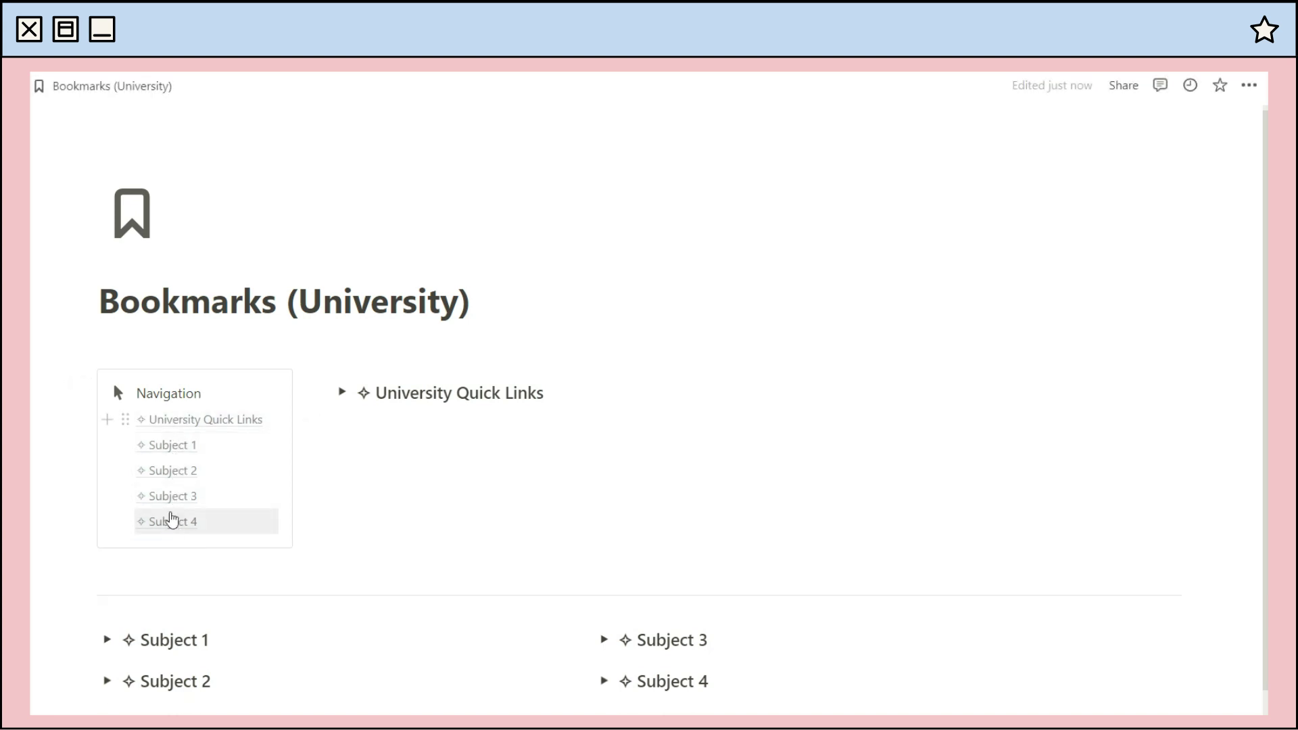
Jump to Subject 3 via the table of contents and expand Subject 3 and Subject 1.
left_click(172, 507)
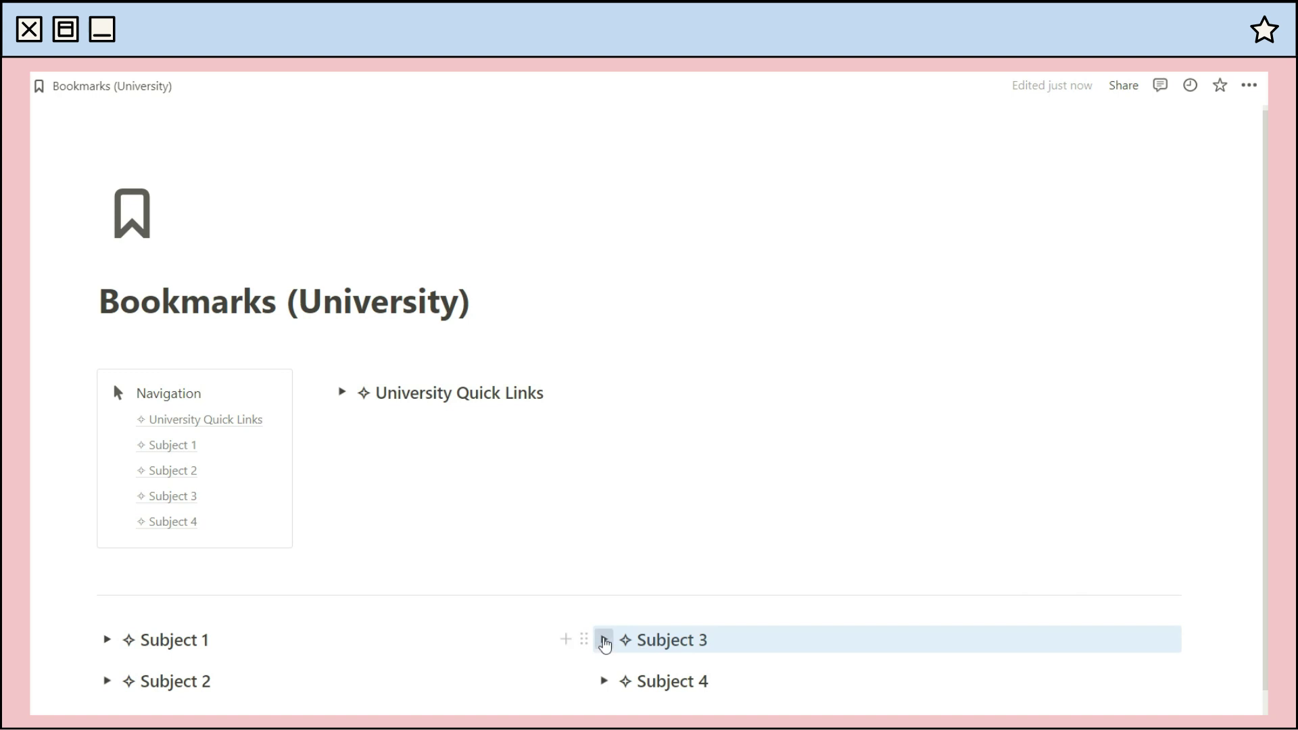
left_click(603, 639)
scroll(271, 189, "down", 4)
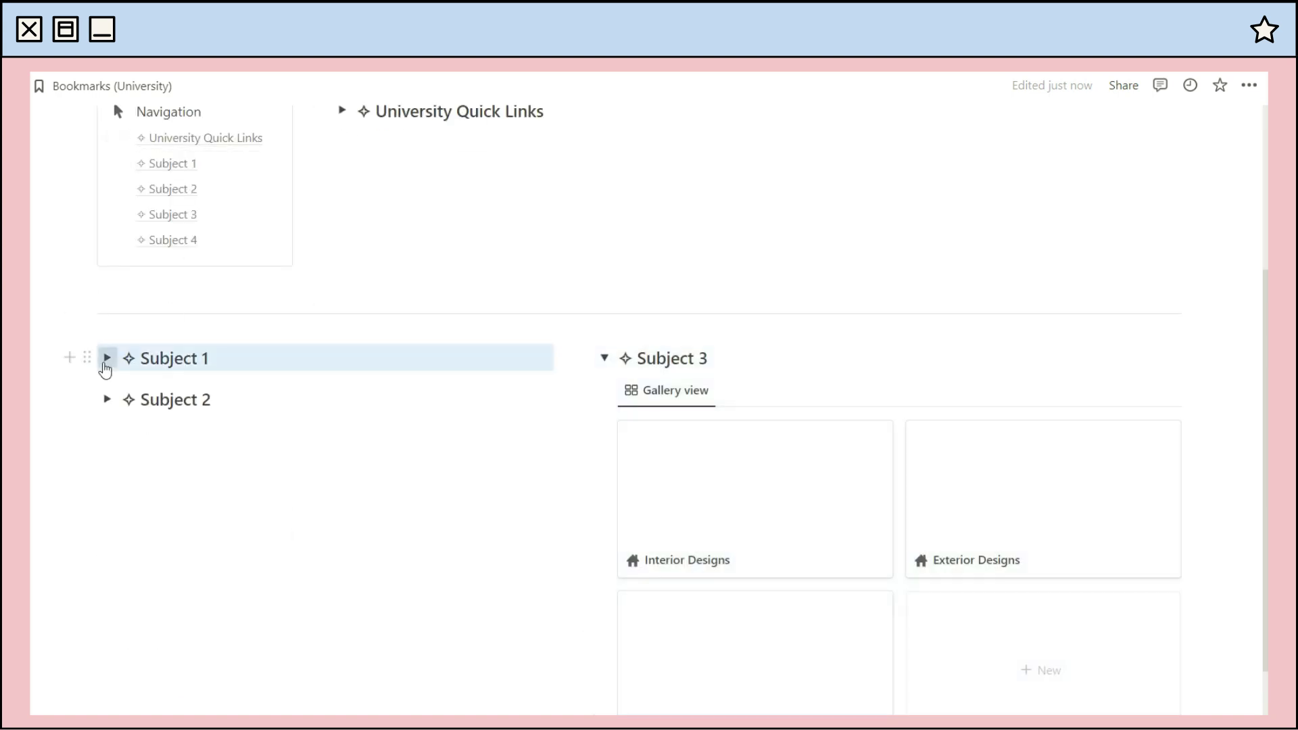
left_click(107, 359)
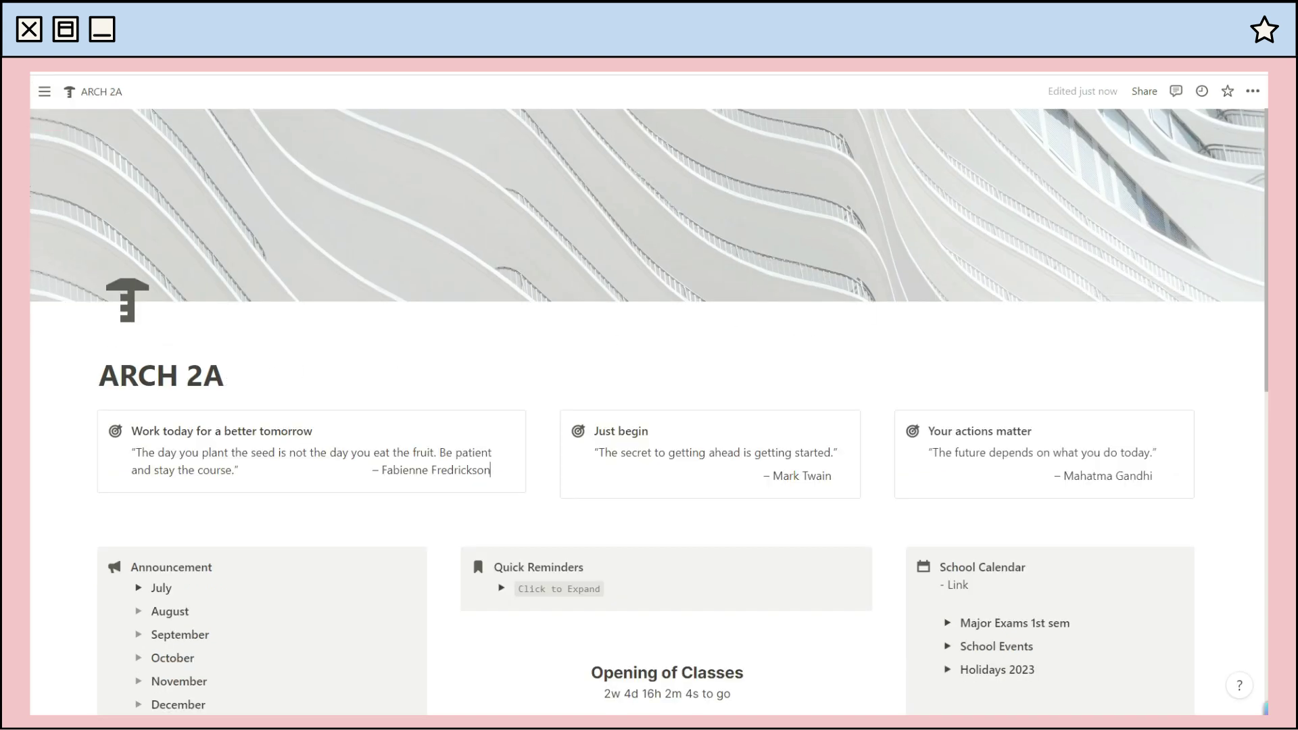
Below the quote callouts, add a new callout reading 'Add a quote'.
left_click_drag(1266, 184, 1255, 423)
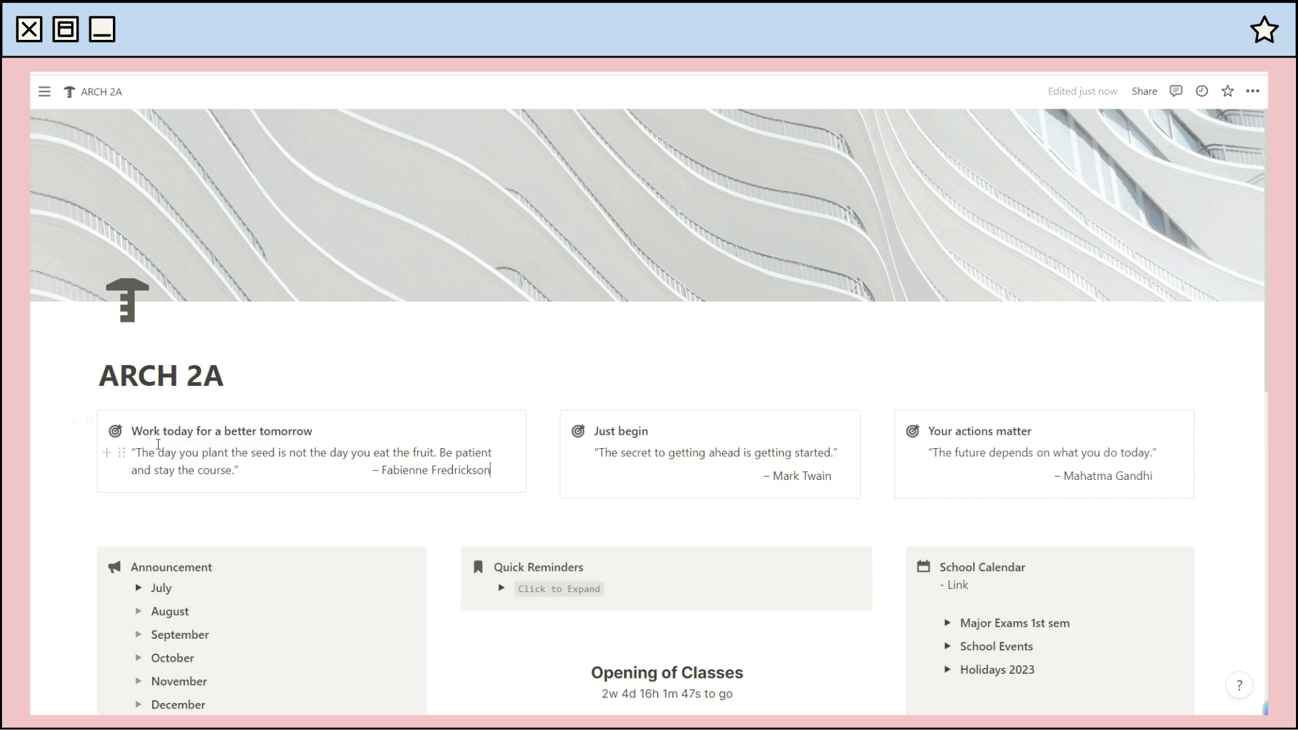
left_click_drag(132, 451, 299, 470)
left_click(193, 458)
left_click(226, 530)
type("/call")
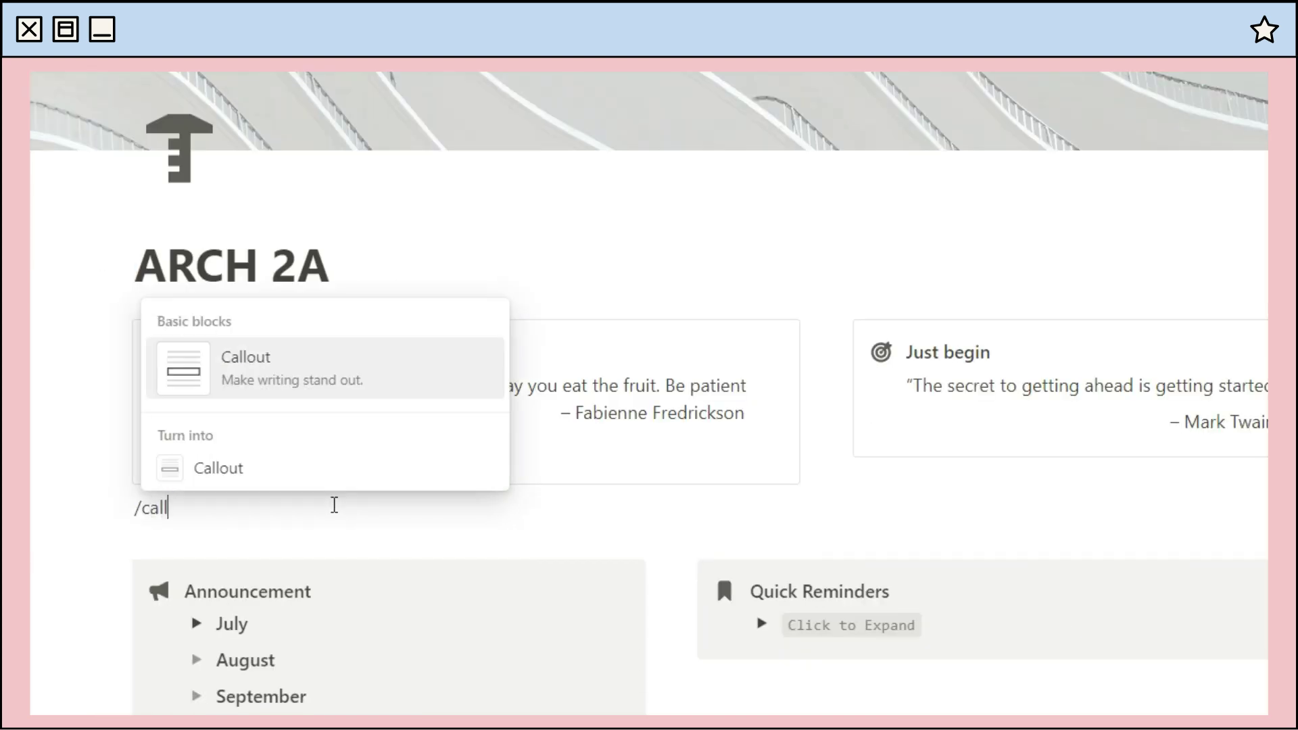
left_click(286, 387)
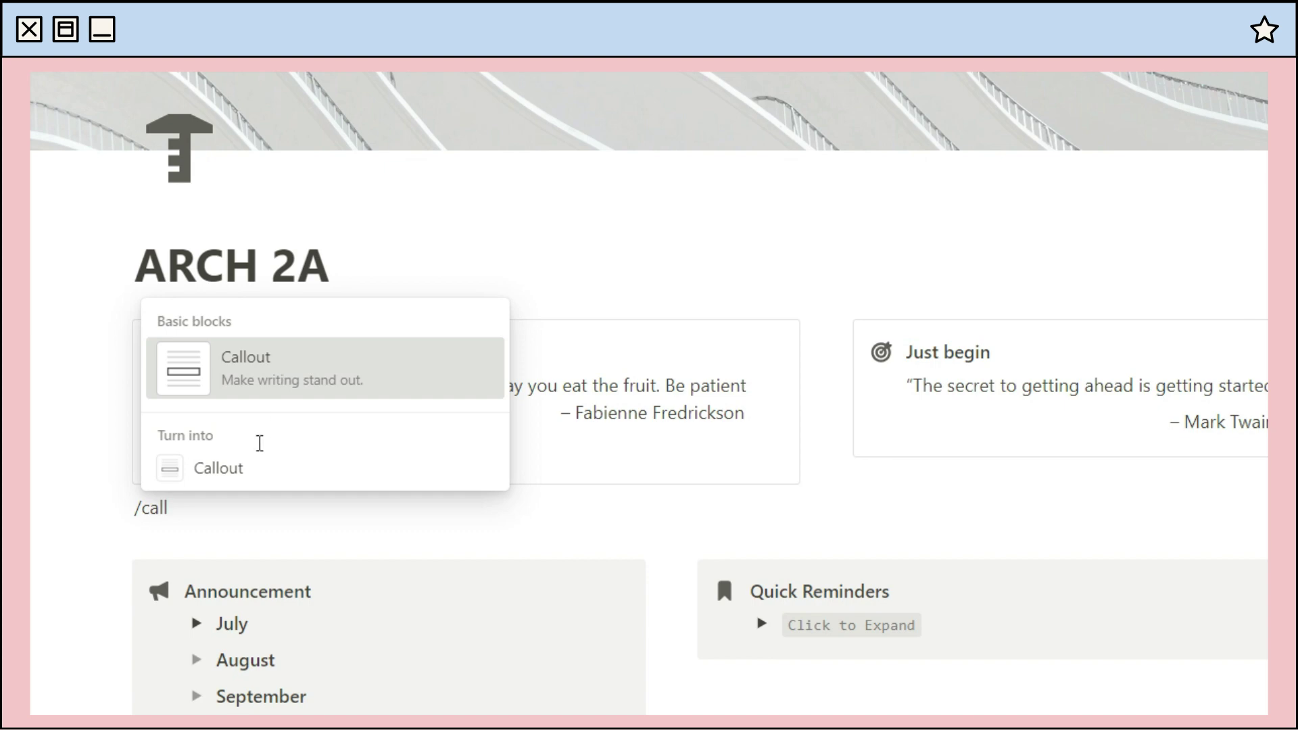
type("Add a q")
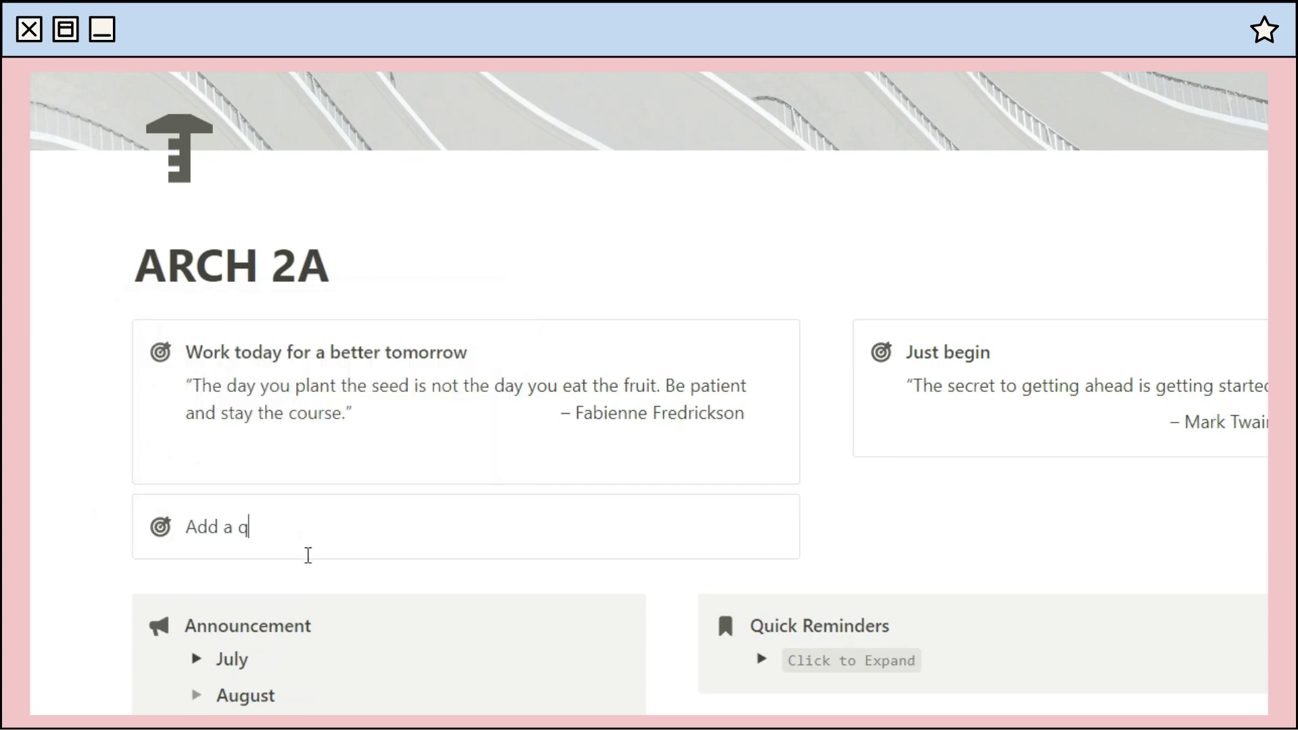
type("uote")
scroll(320, 532, "down", 5)
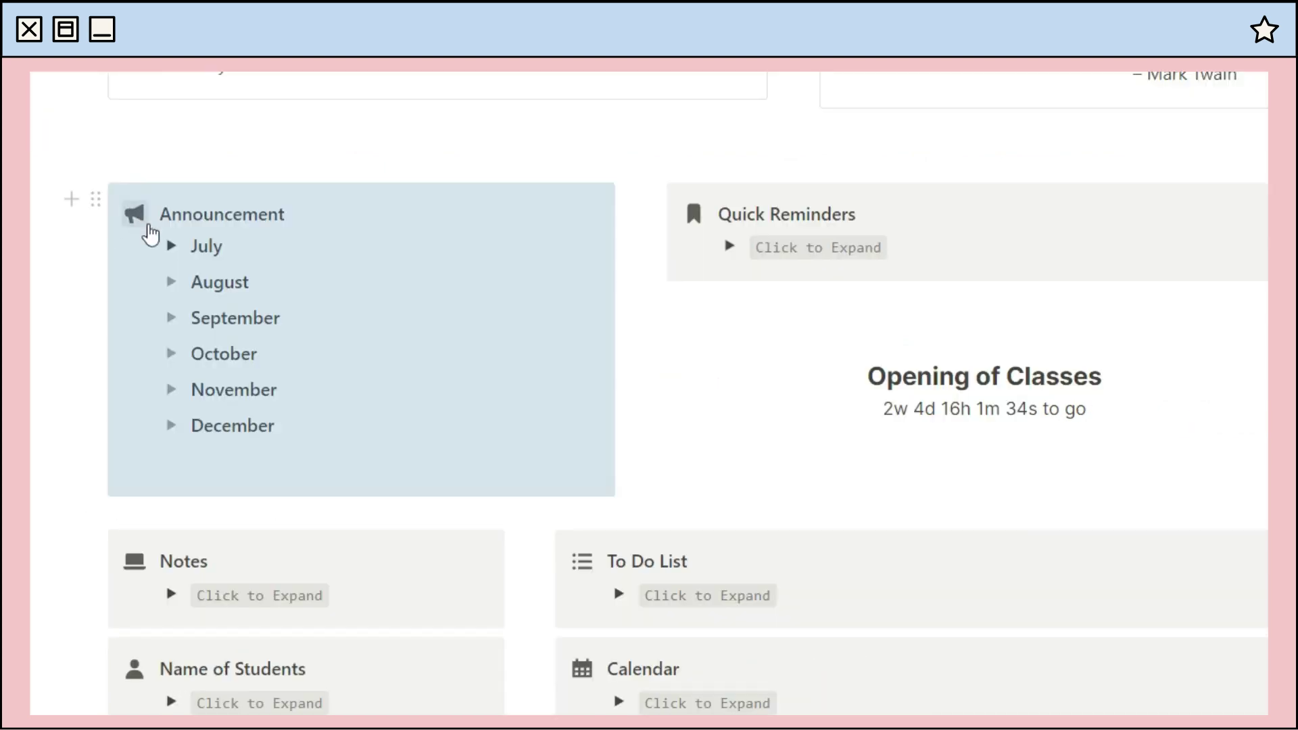
Under July, name the first toggle 'Announcement title' and collapse November.
left_click(170, 248)
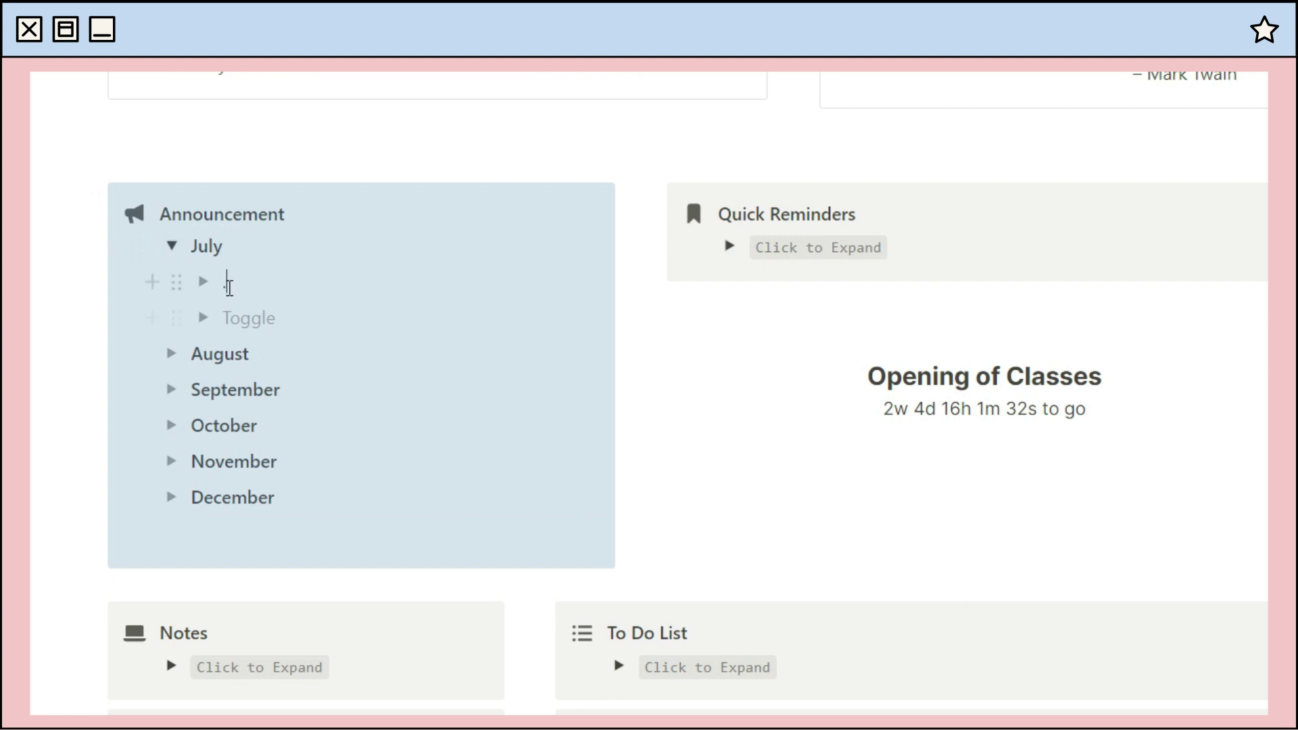
left_click(229, 289)
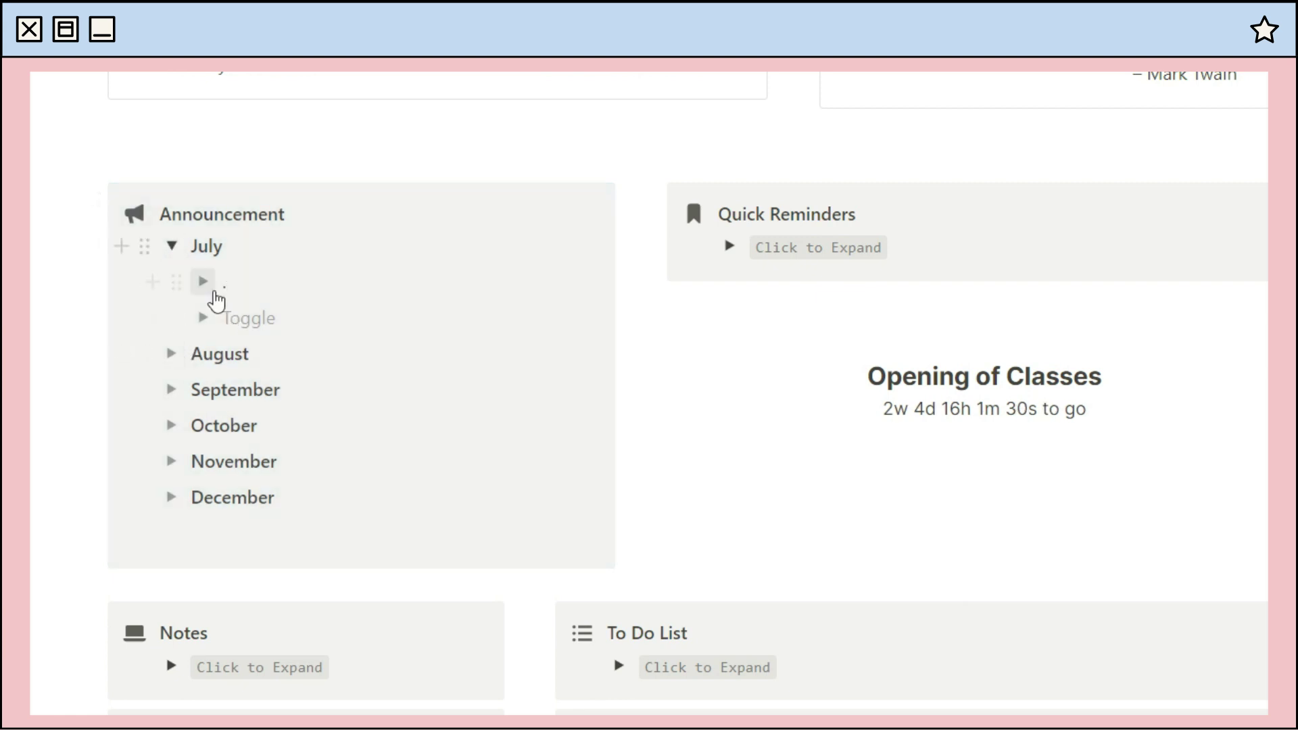
type("Announcement title")
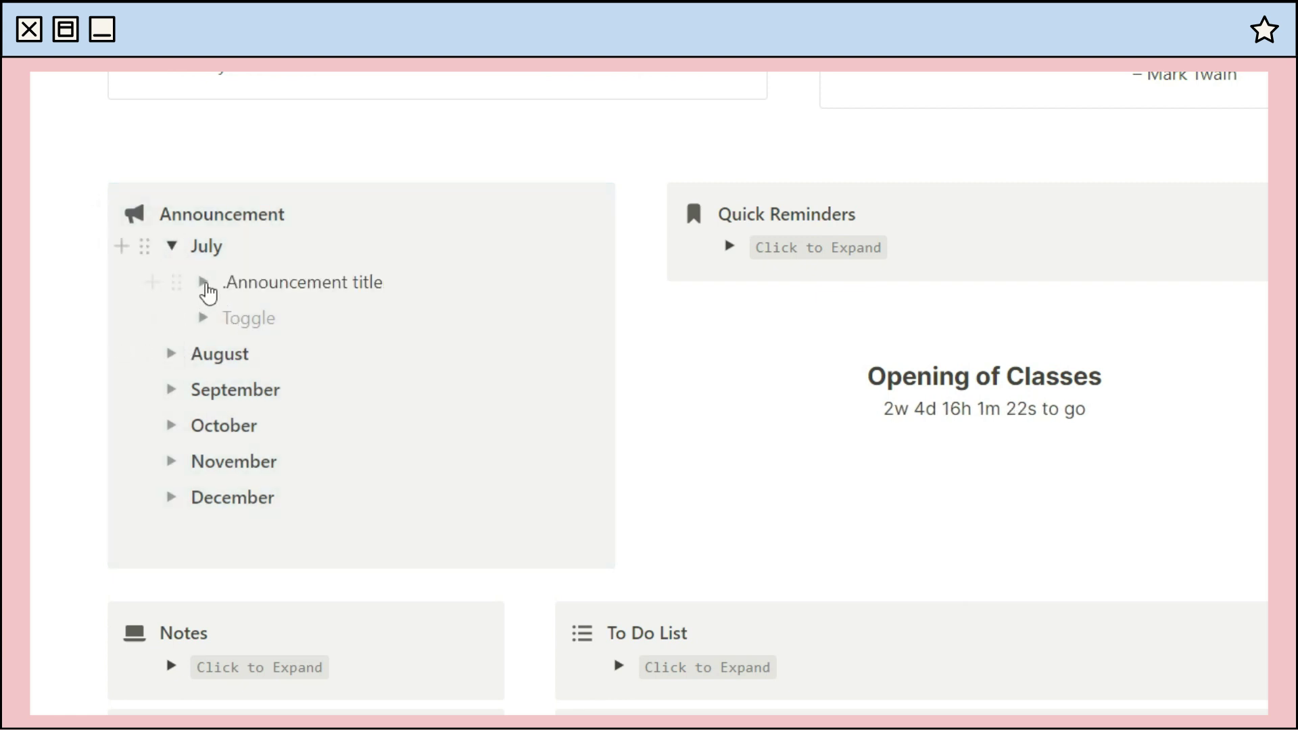
left_click(204, 282)
left_click(286, 319)
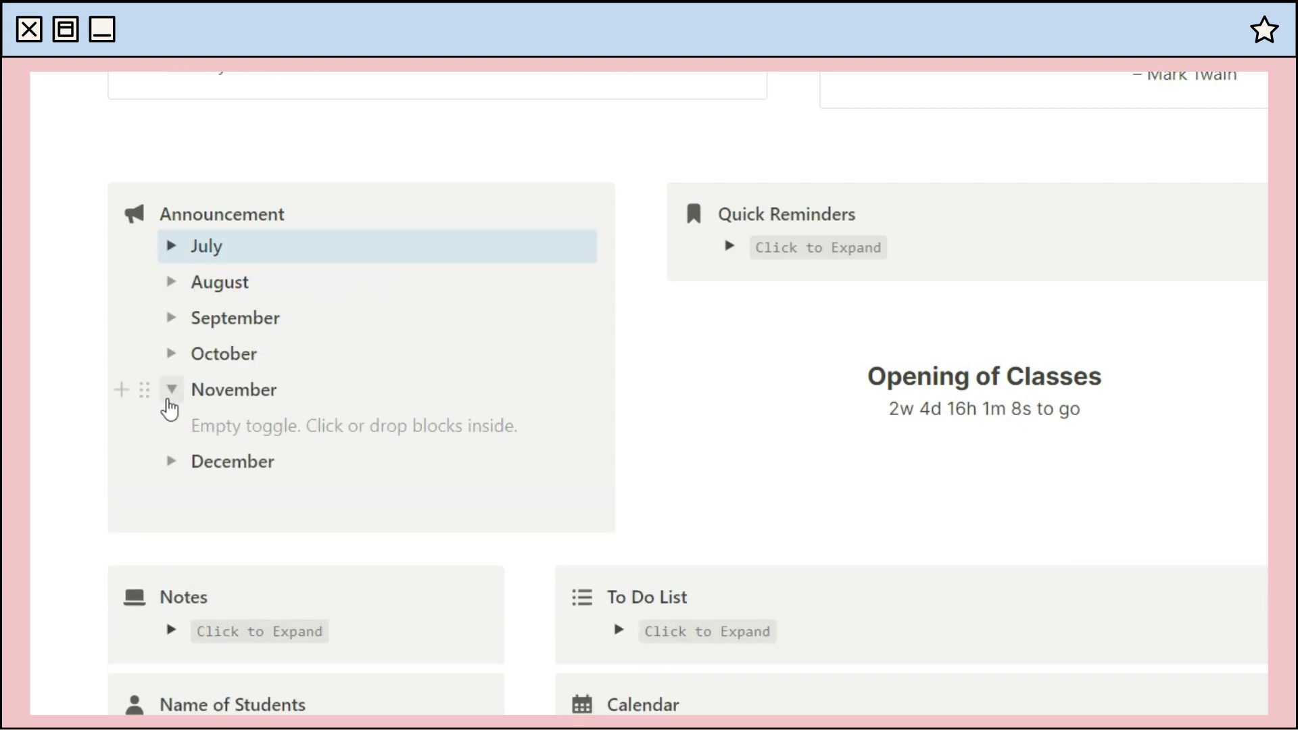
left_click(171, 389)
Add an 'add reminder' line inside Quick Reminders and collapse the section.
left_click(729, 247)
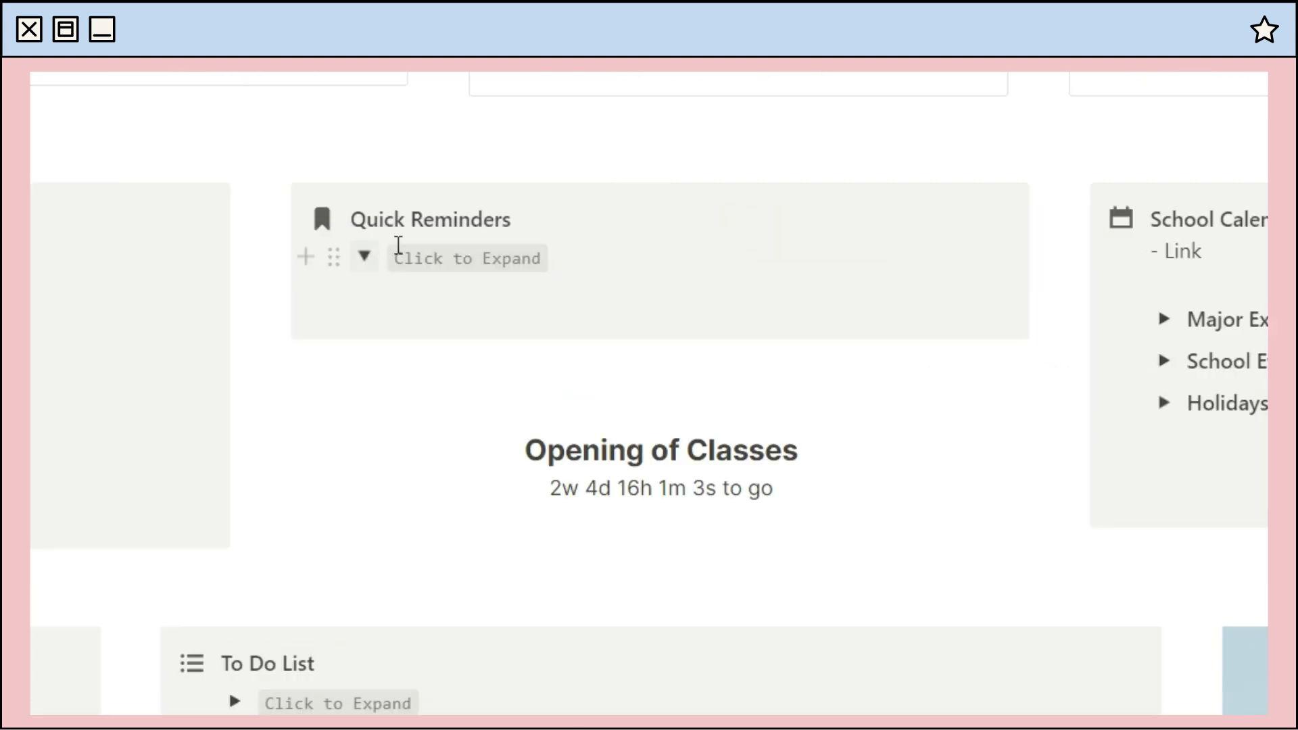
left_click(455, 302)
type("add reminder")
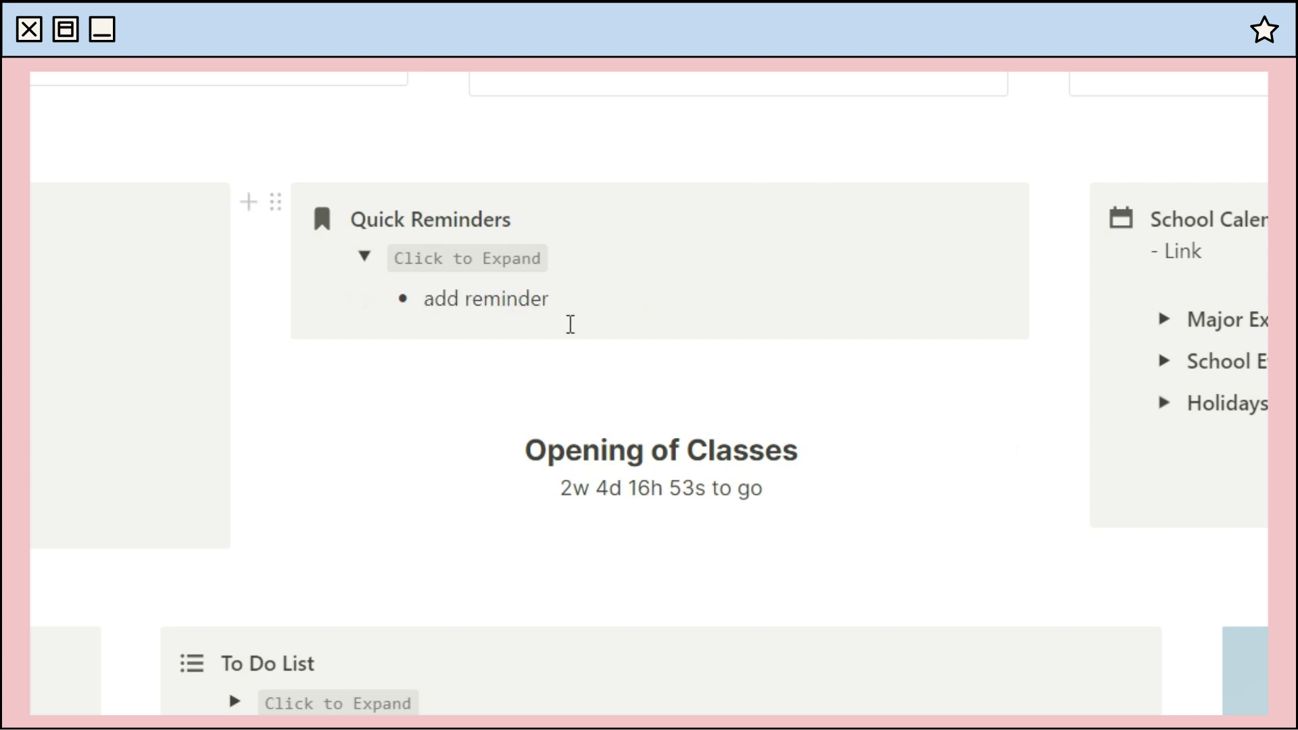
left_click(364, 255)
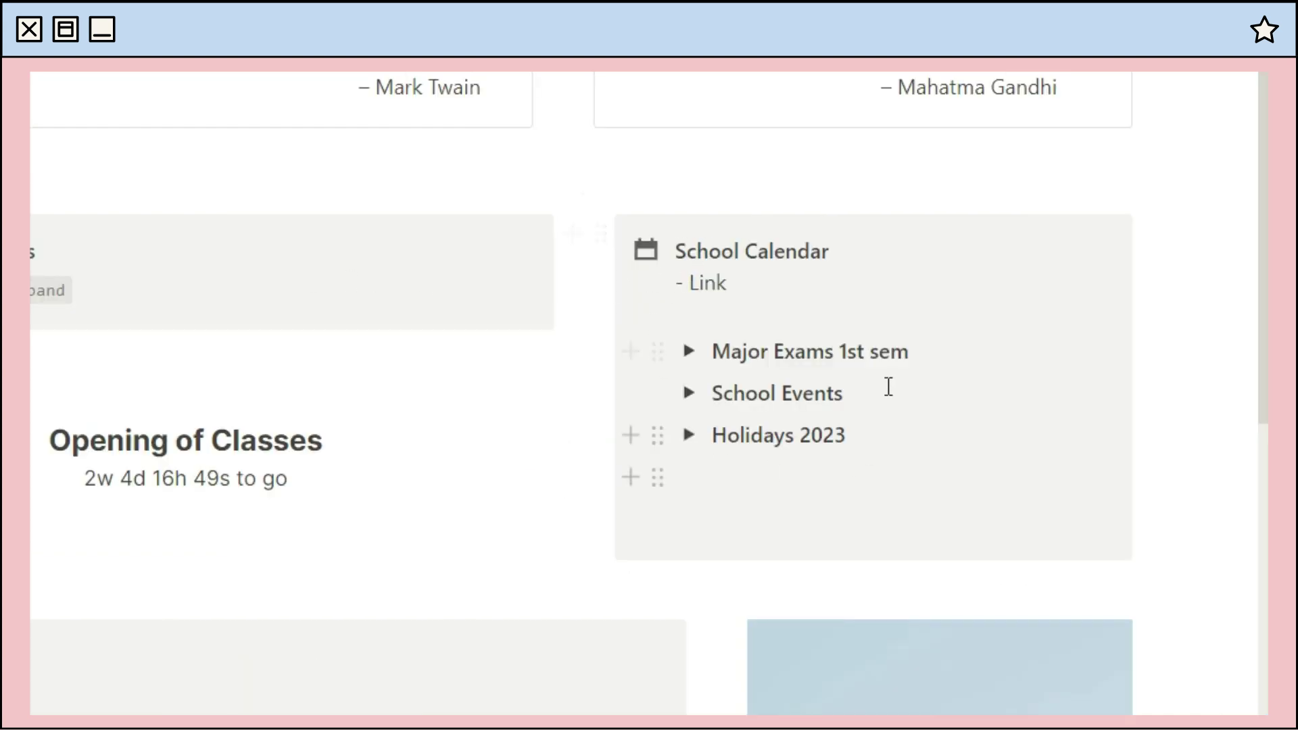
Expand Major Exams 1st sem and collapse School Events in the School Calendar.
left_click_drag(729, 276, 683, 269)
left_click(772, 302)
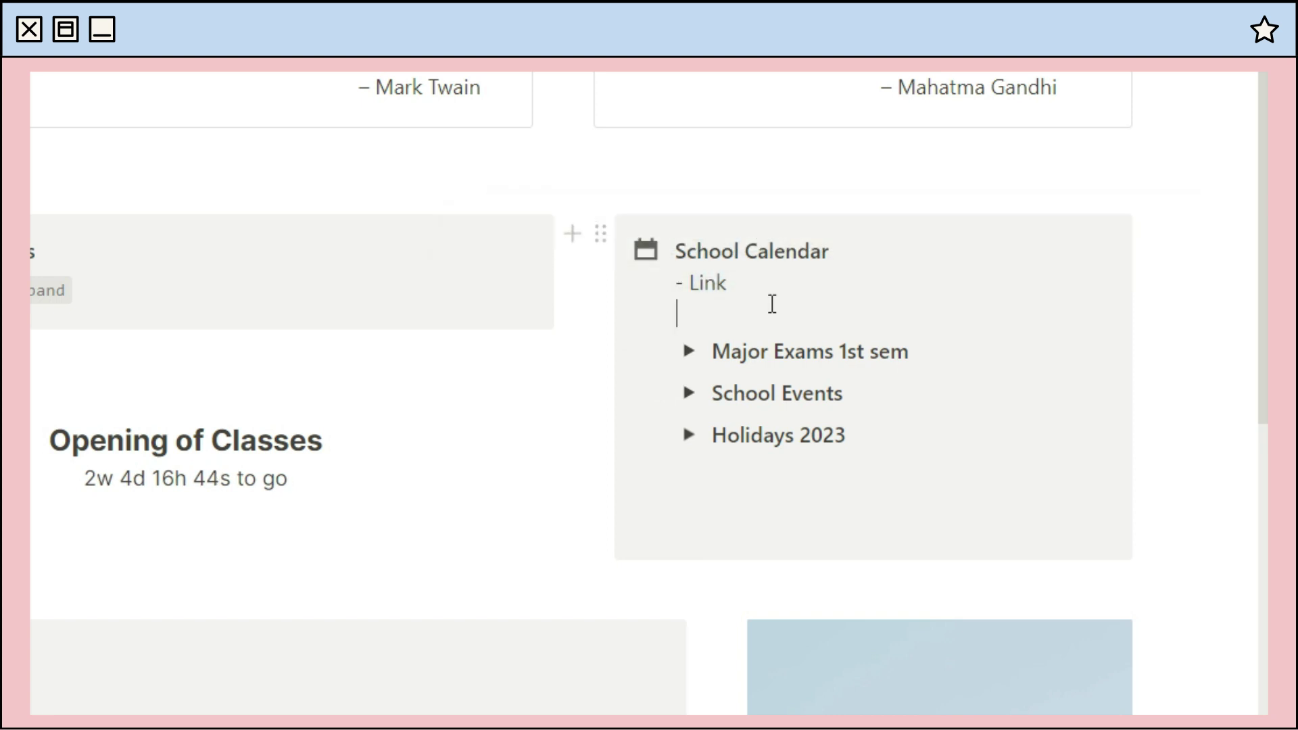
left_click(688, 351)
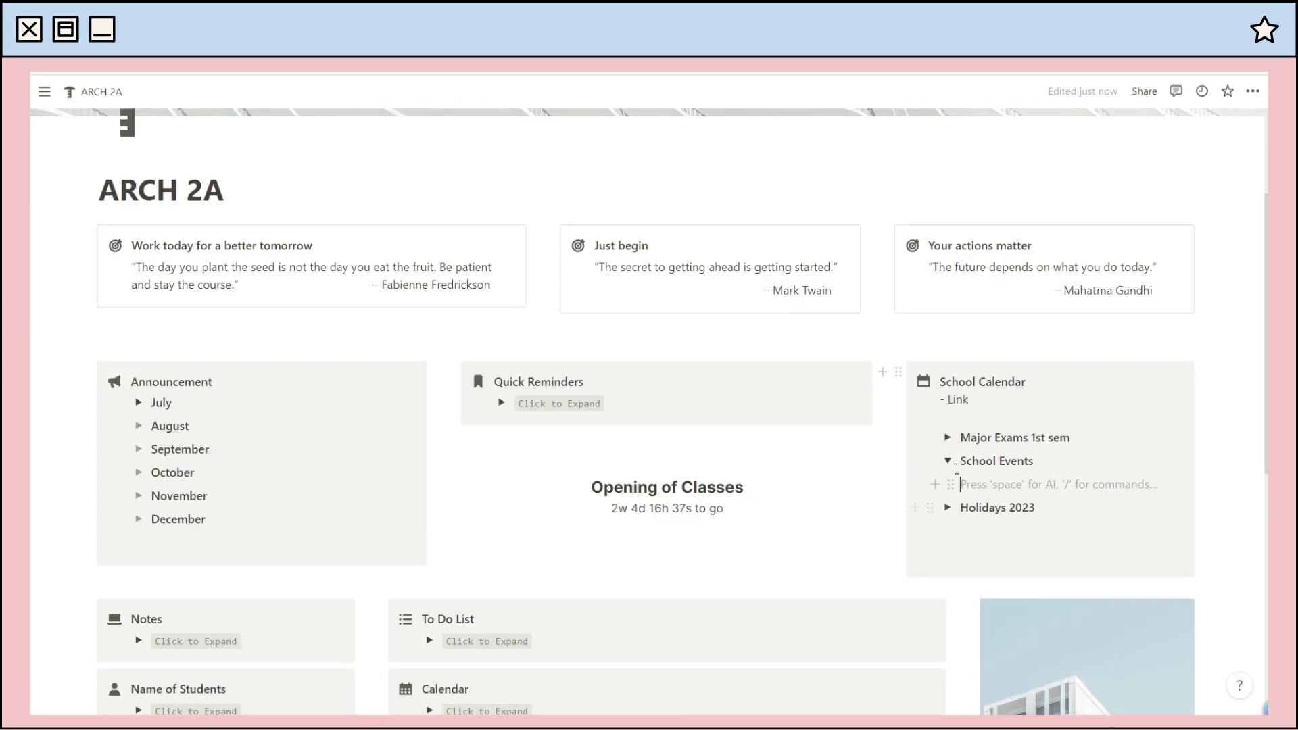
left_click(947, 461)
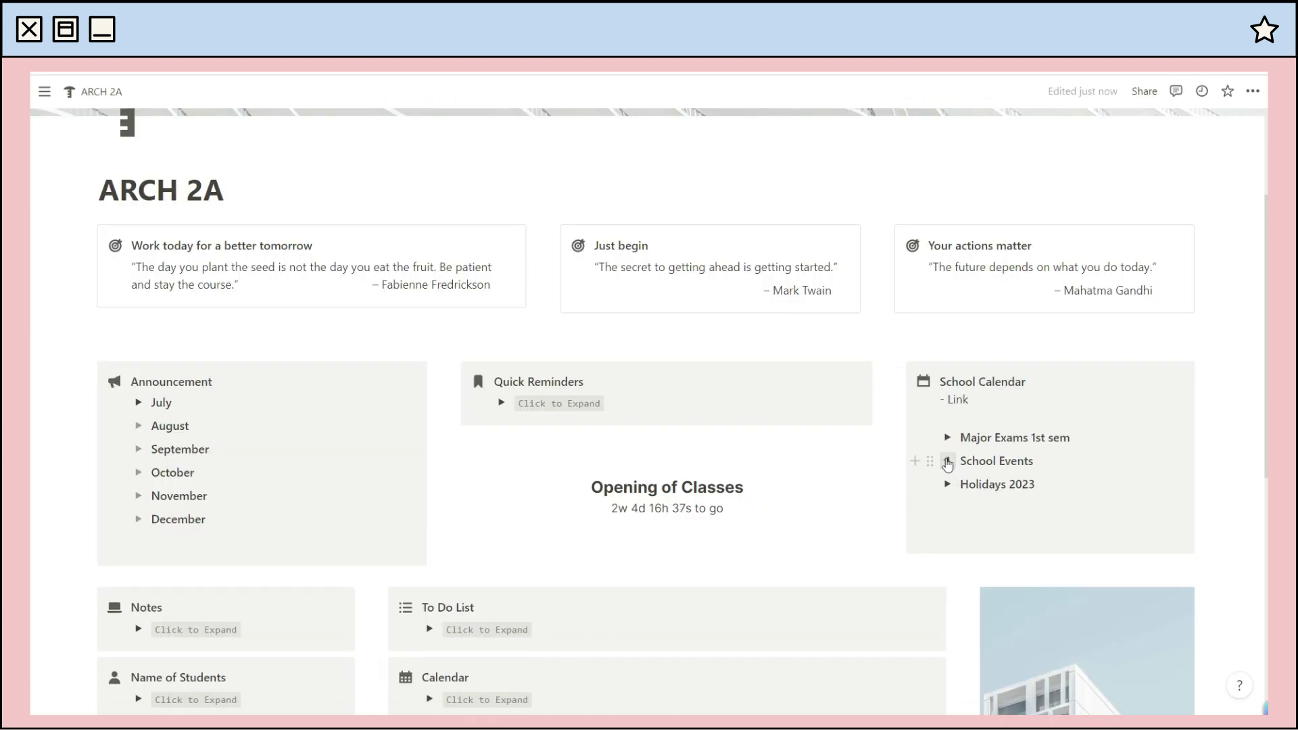
Expand the Holidays 2023 list, review it, and collapse it again.
left_click(948, 485)
scroll(1002, 495, "down", 4)
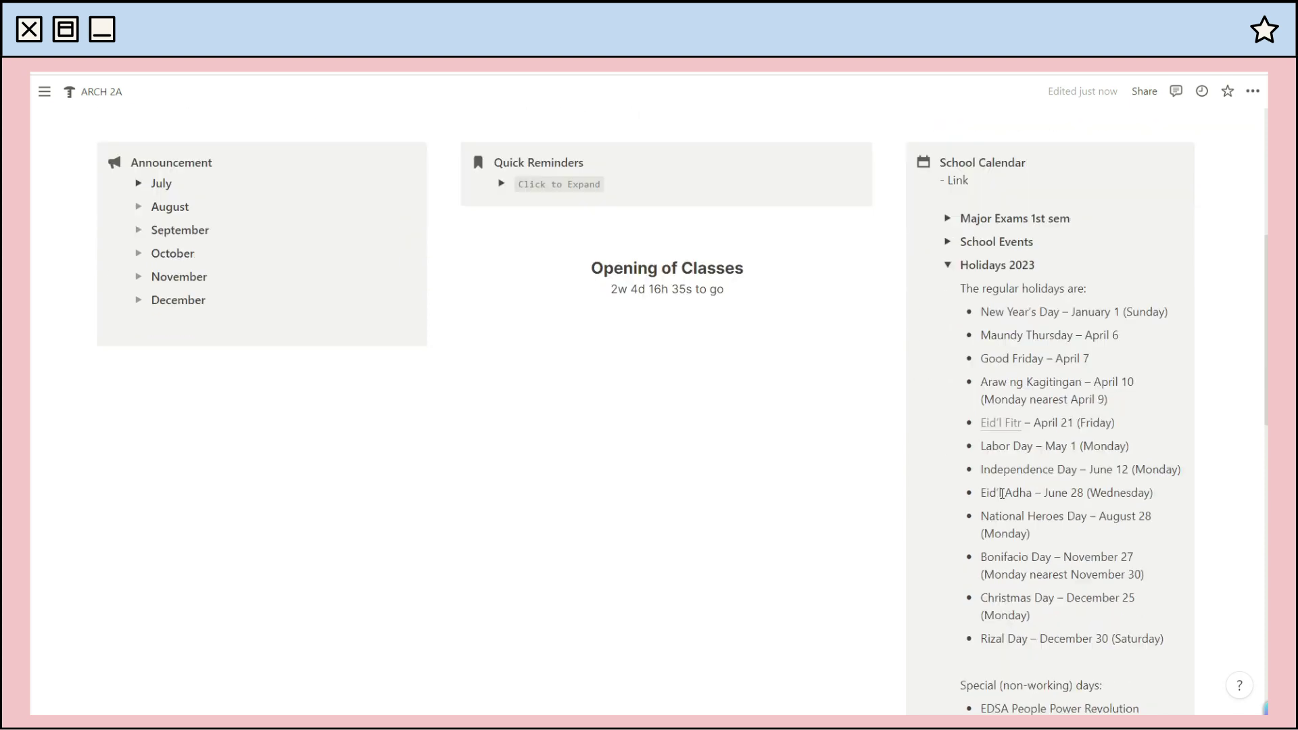
scroll(989, 259, "down", 1)
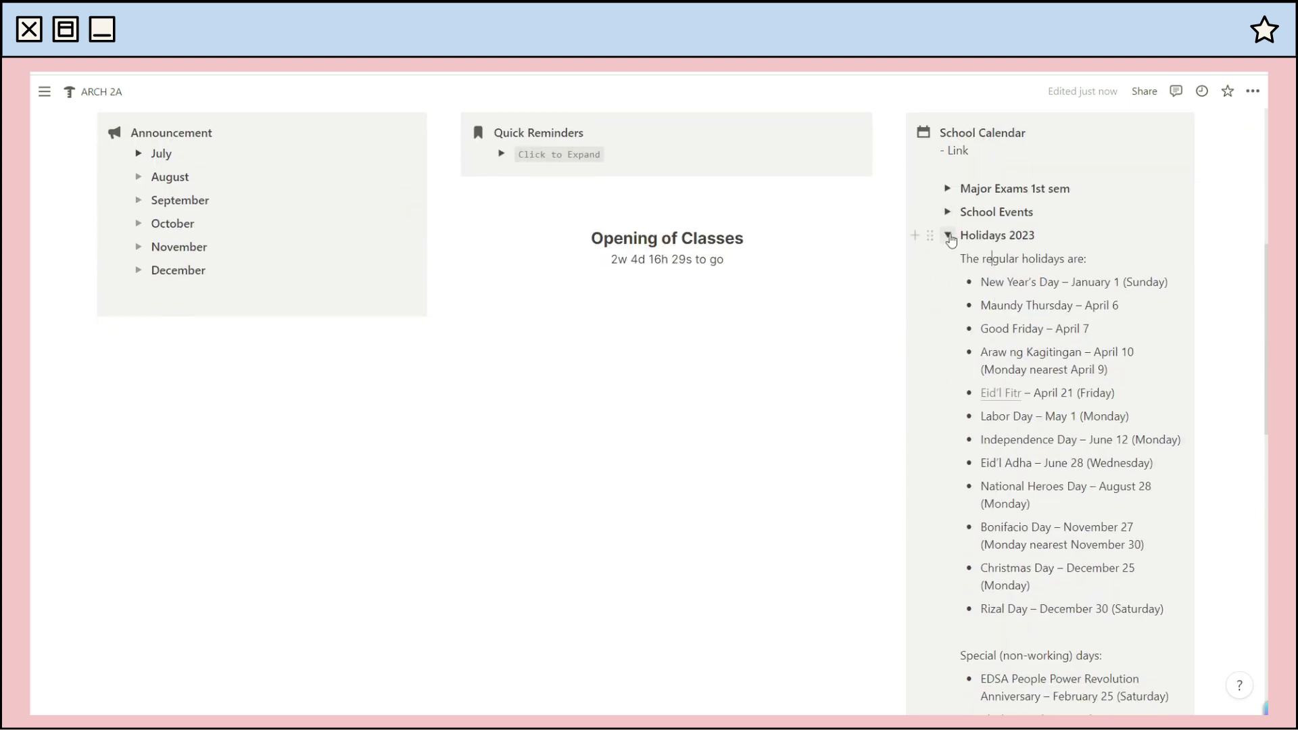
left_click(948, 236)
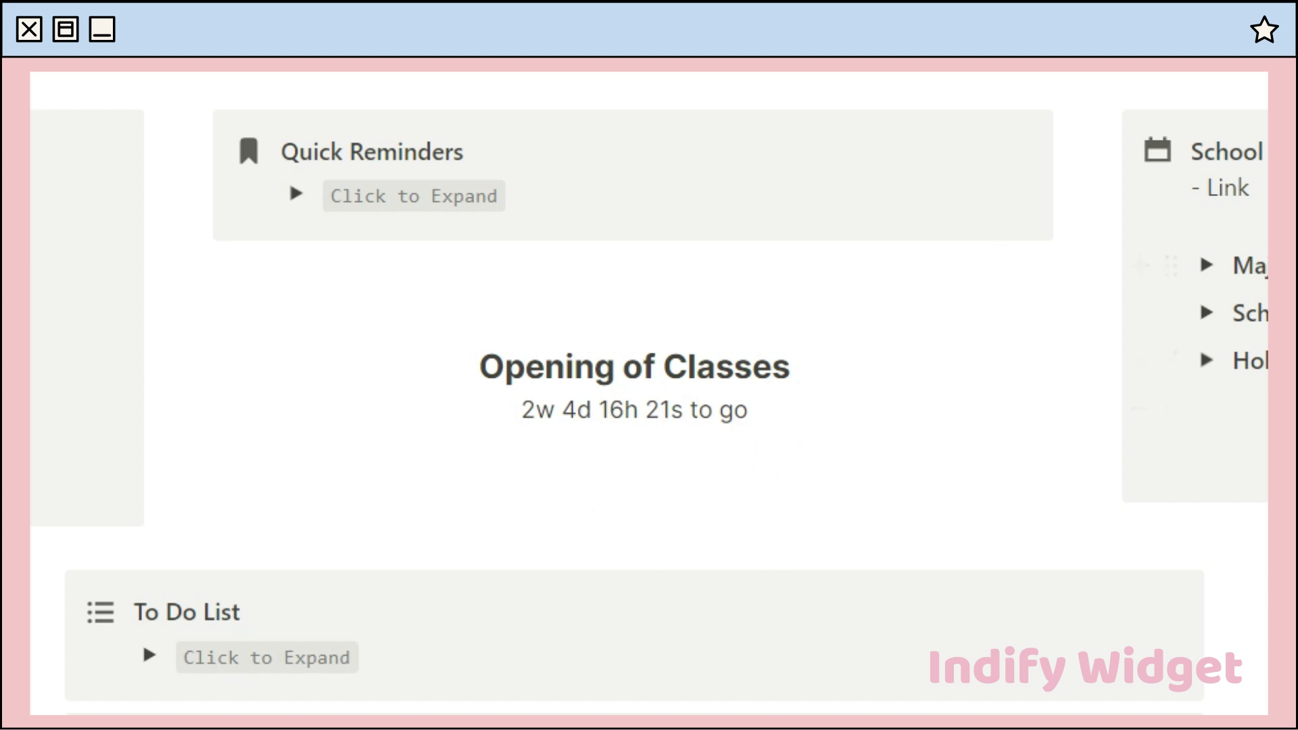
Edit the Notes placeholder into an 'add notes from professors' bullet and collapse Notes.
left_click(139, 308)
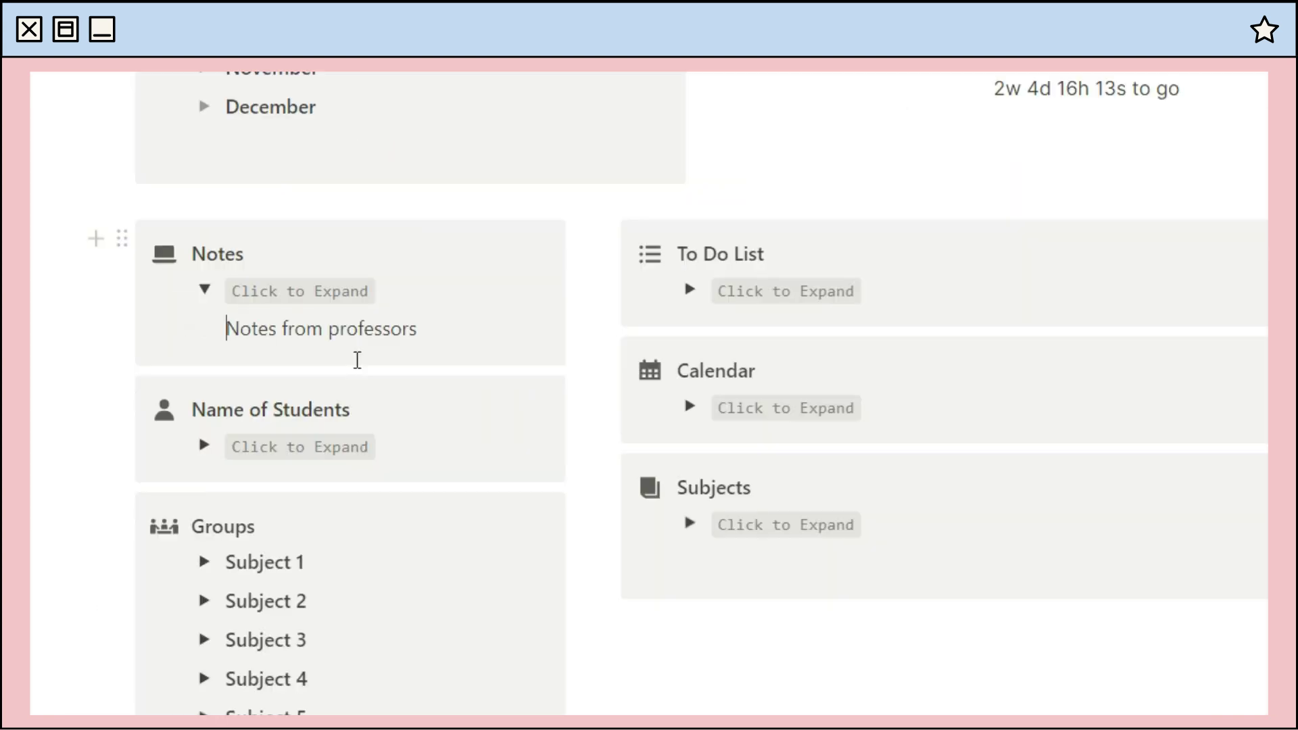
type("-")
type(" add")
key("Delete")
type("n")
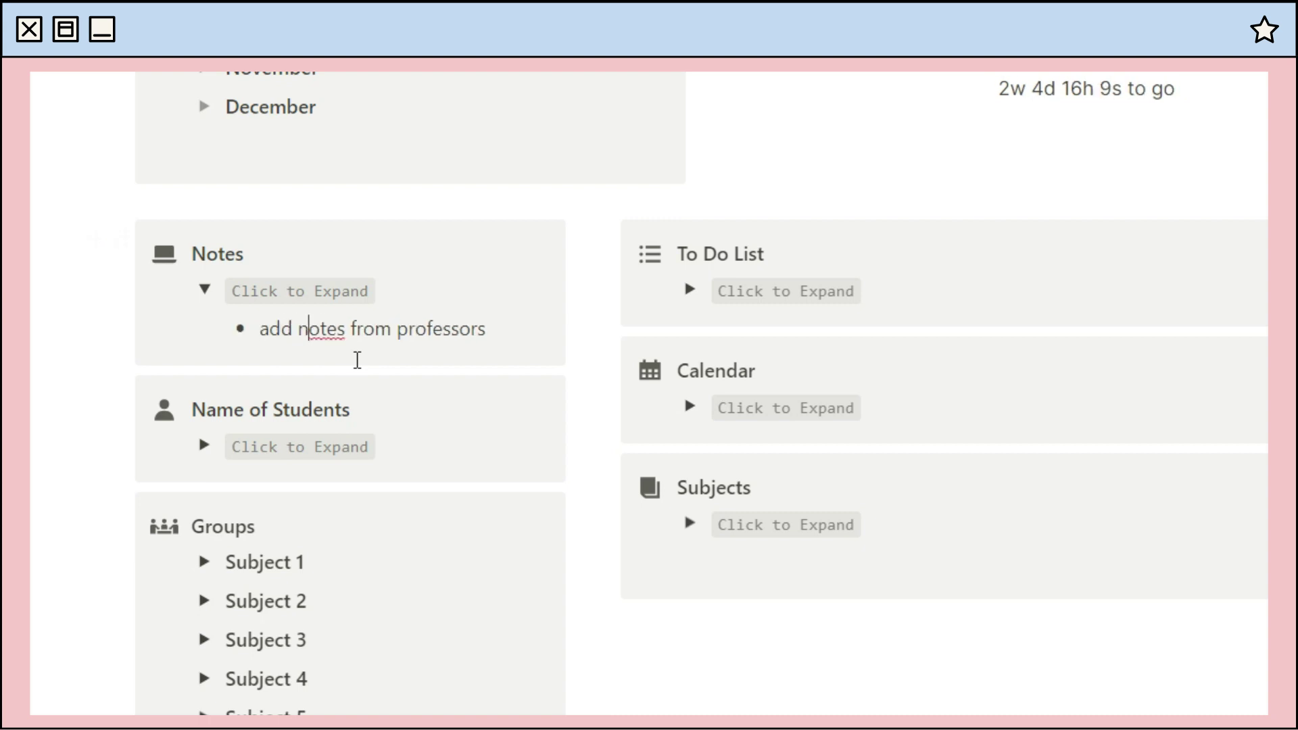
left_click(204, 289)
Expand and collapse Name of Students, then select its heading text.
left_click(204, 407)
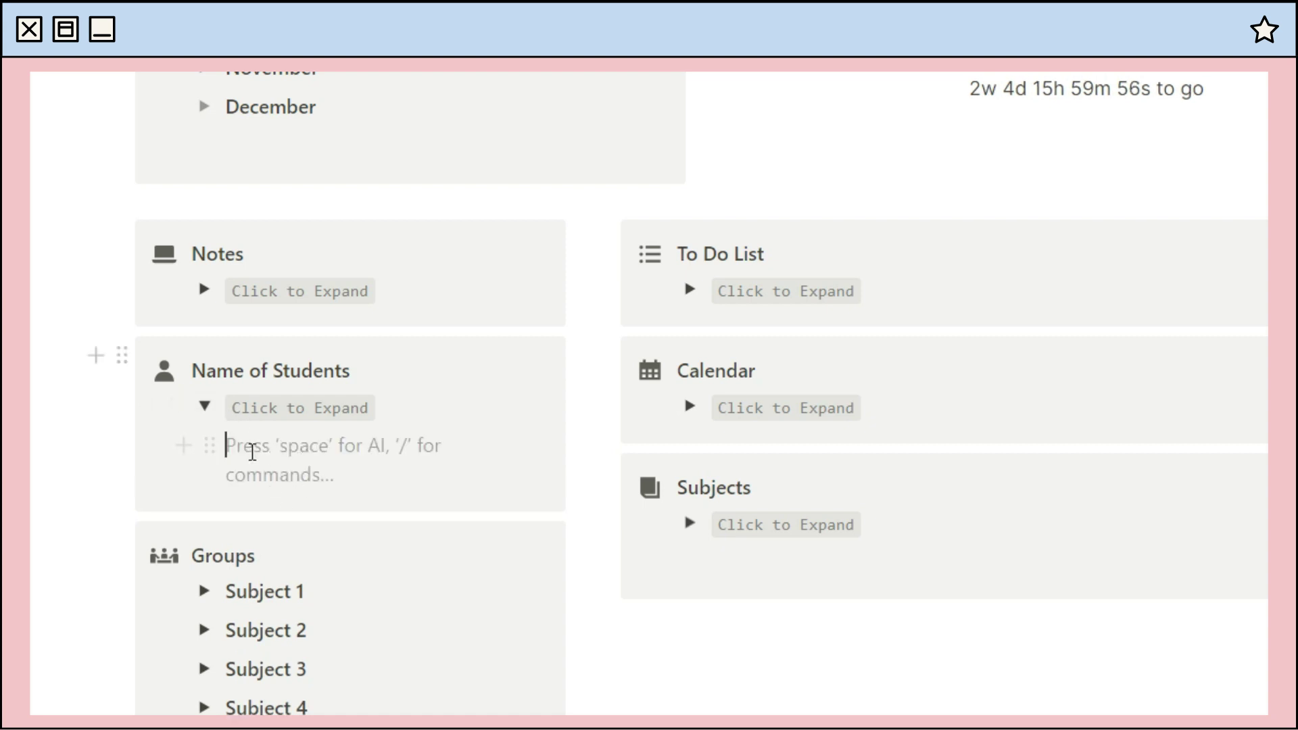
left_click(204, 406)
left_click_drag(194, 369, 341, 371)
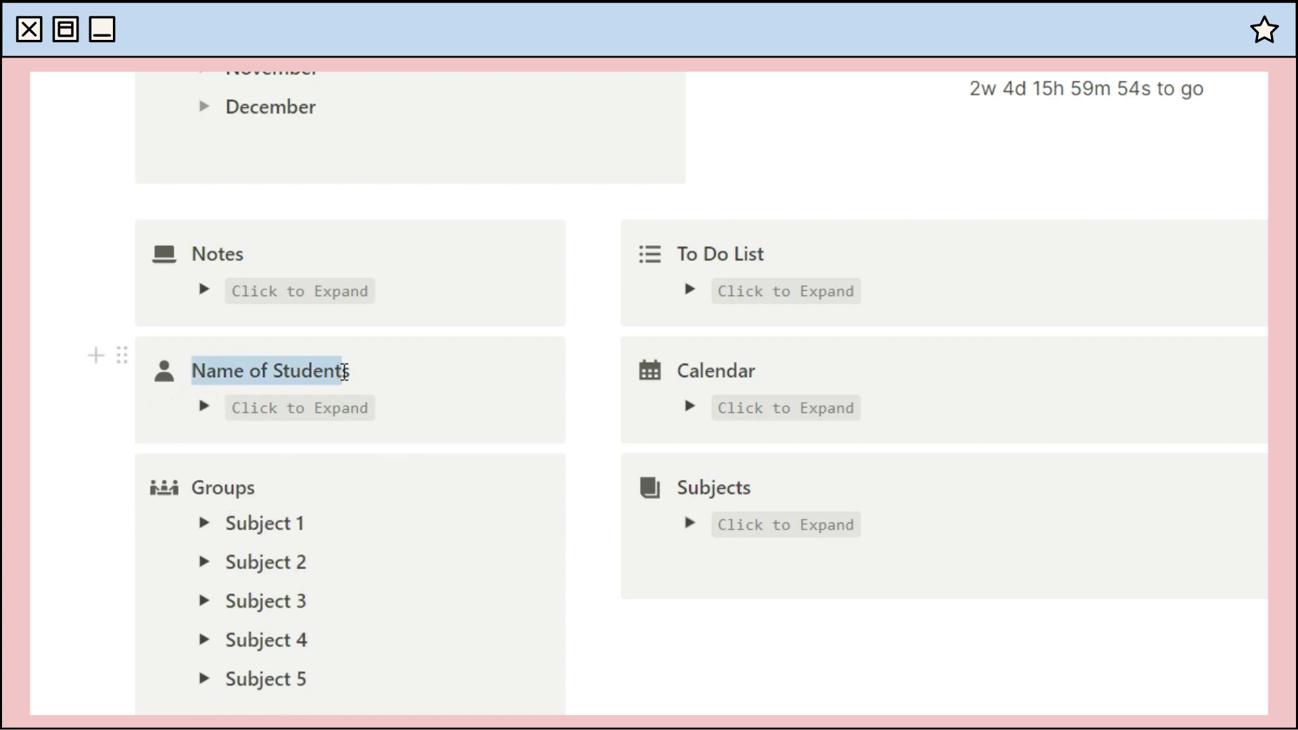
left_click(203, 448)
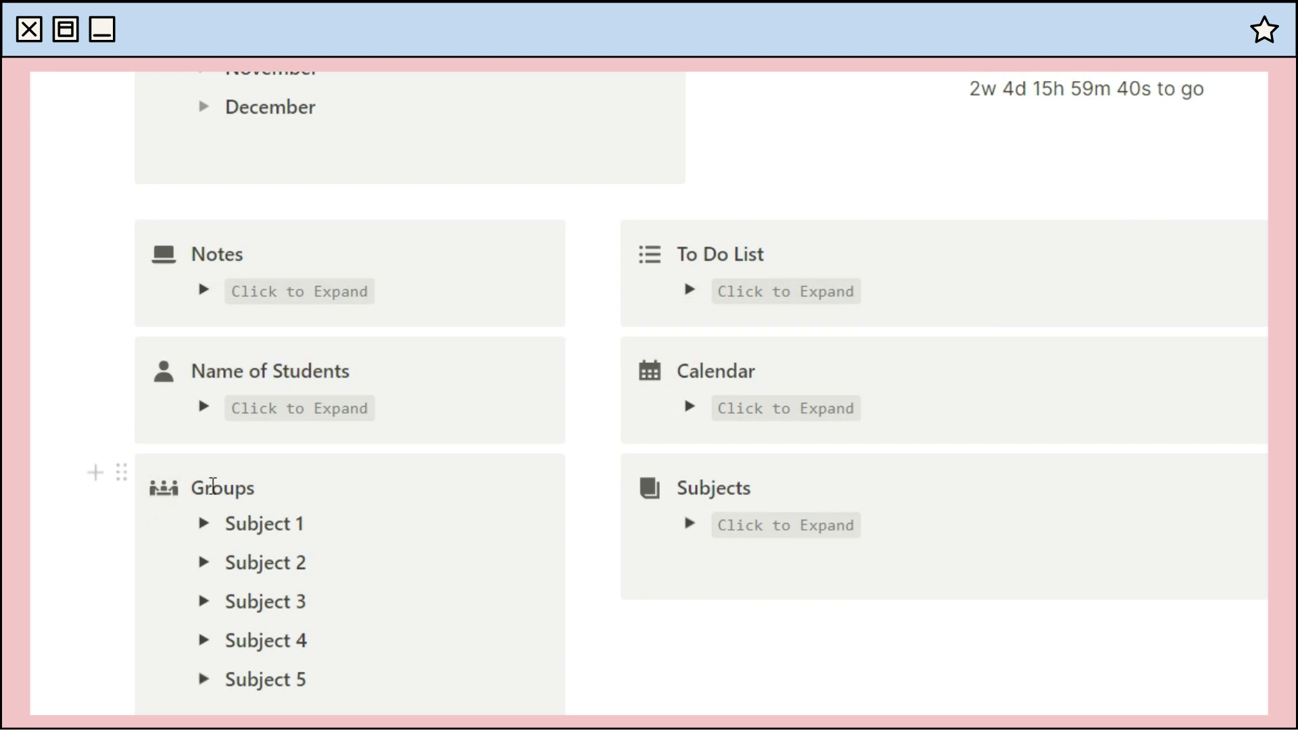
left_click(322, 487)
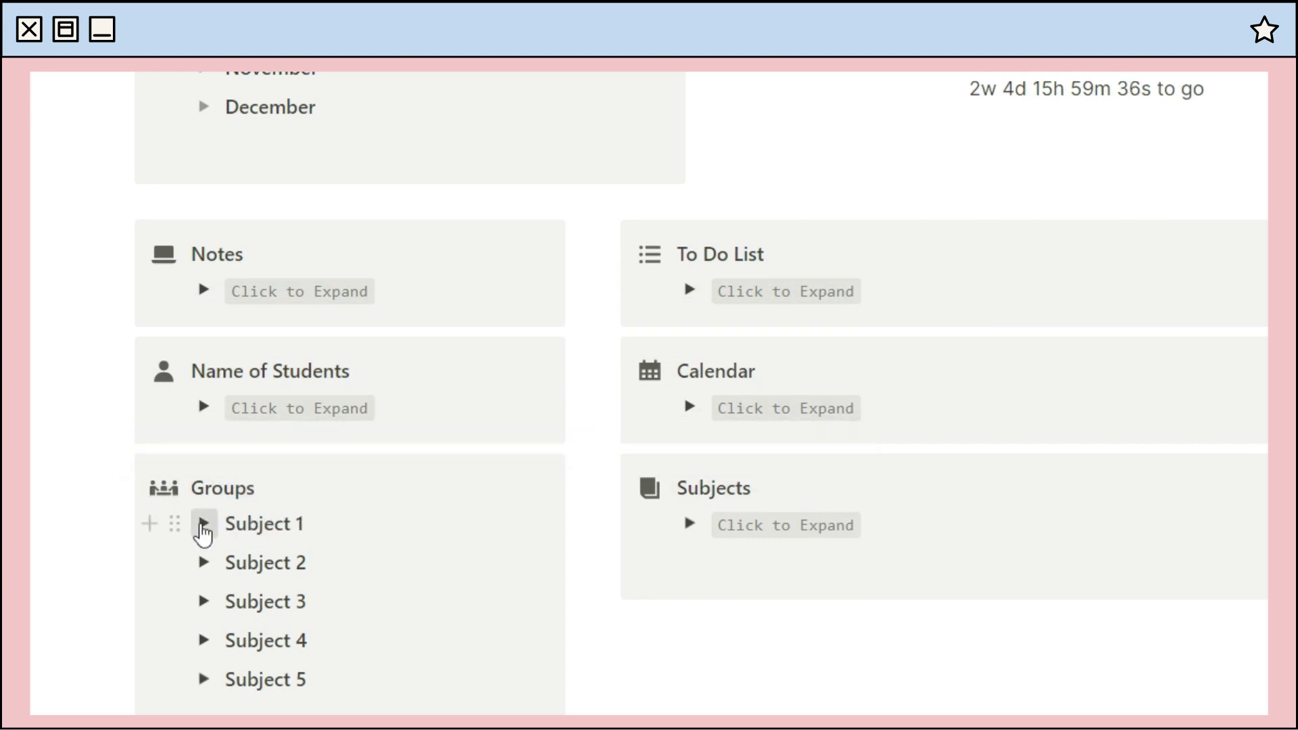
left_click(203, 524)
scroll(263, 705, "down", 2)
scroll(263, 676, "down", 2)
left_click(239, 500)
left_click(241, 515)
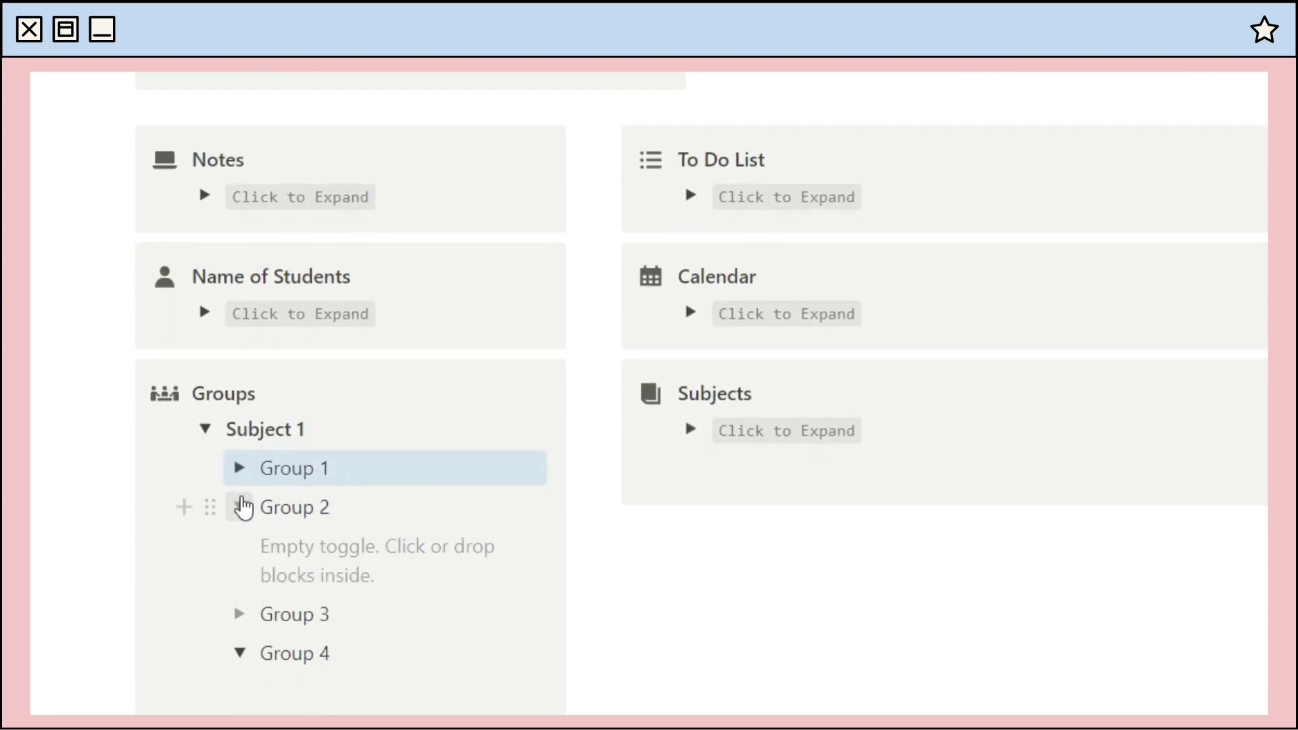
scroll(243, 508, "down", 2)
left_click(240, 488)
left_click(242, 537)
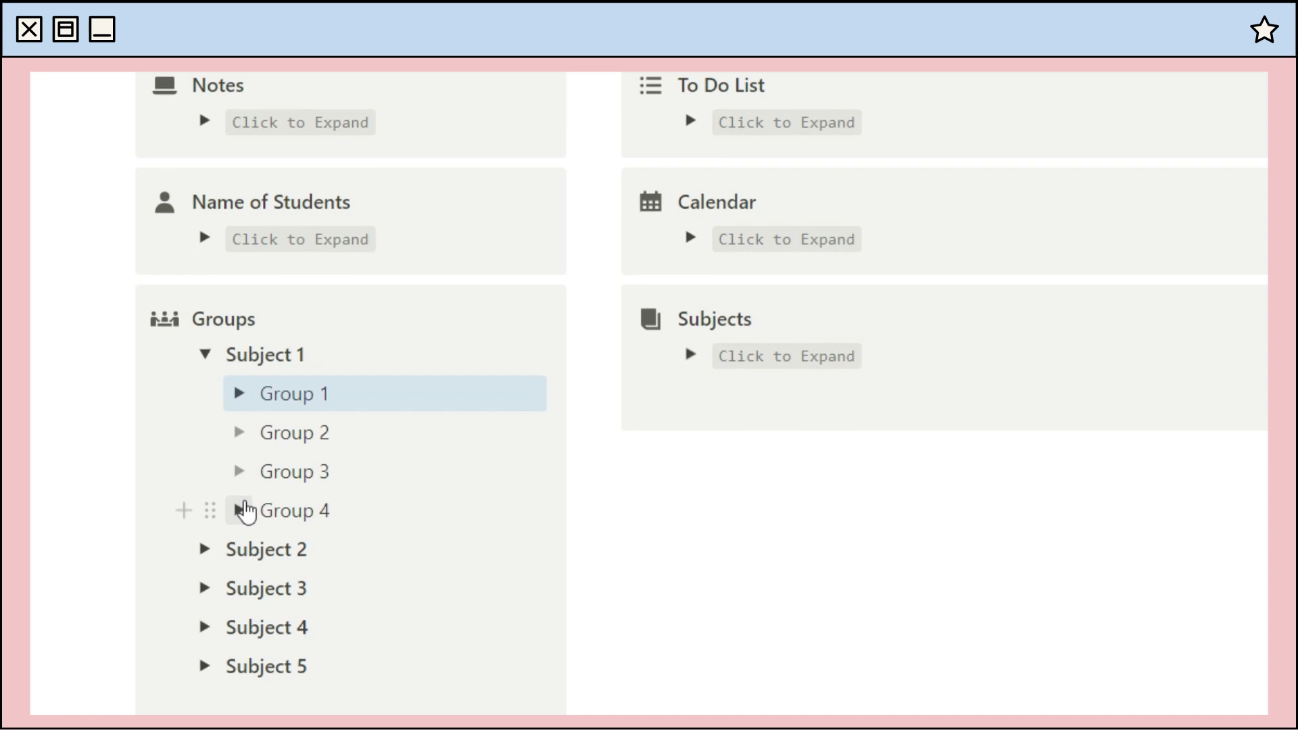
left_click(243, 511)
scroll(245, 511, "down", 2)
left_click(245, 458)
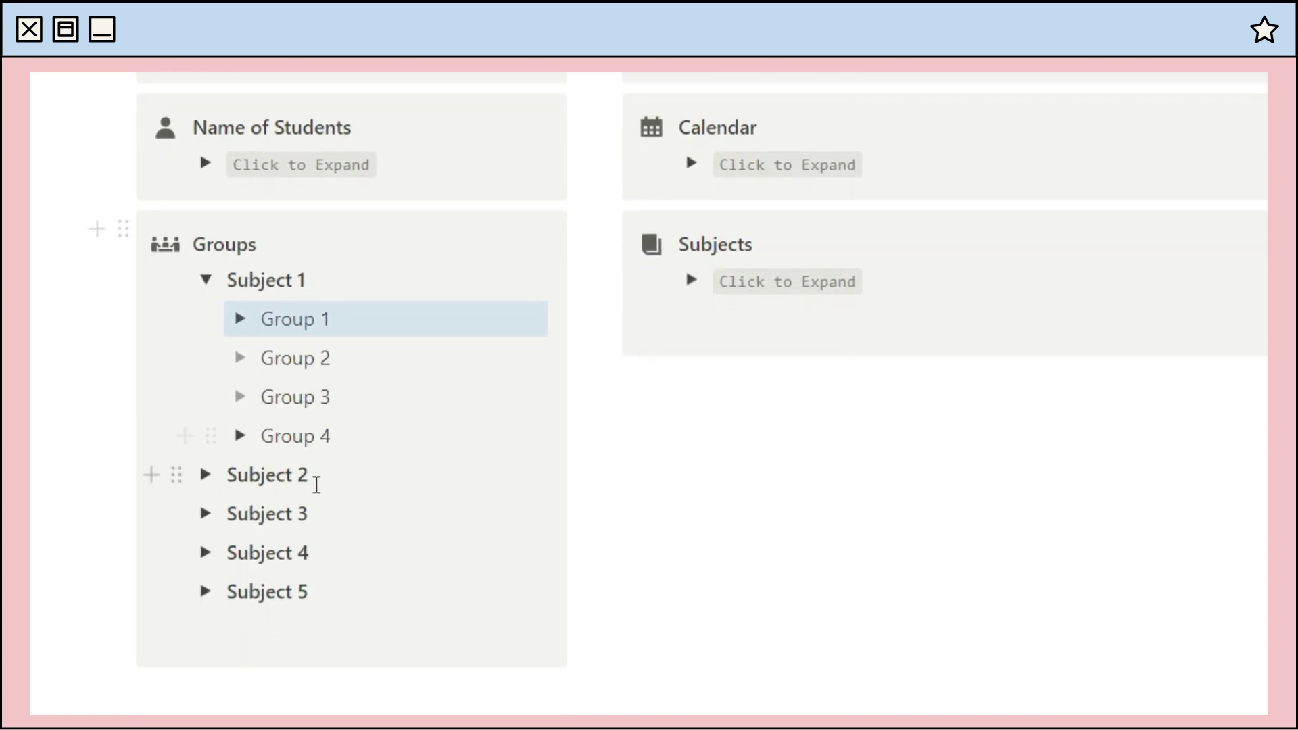
left_click(206, 280)
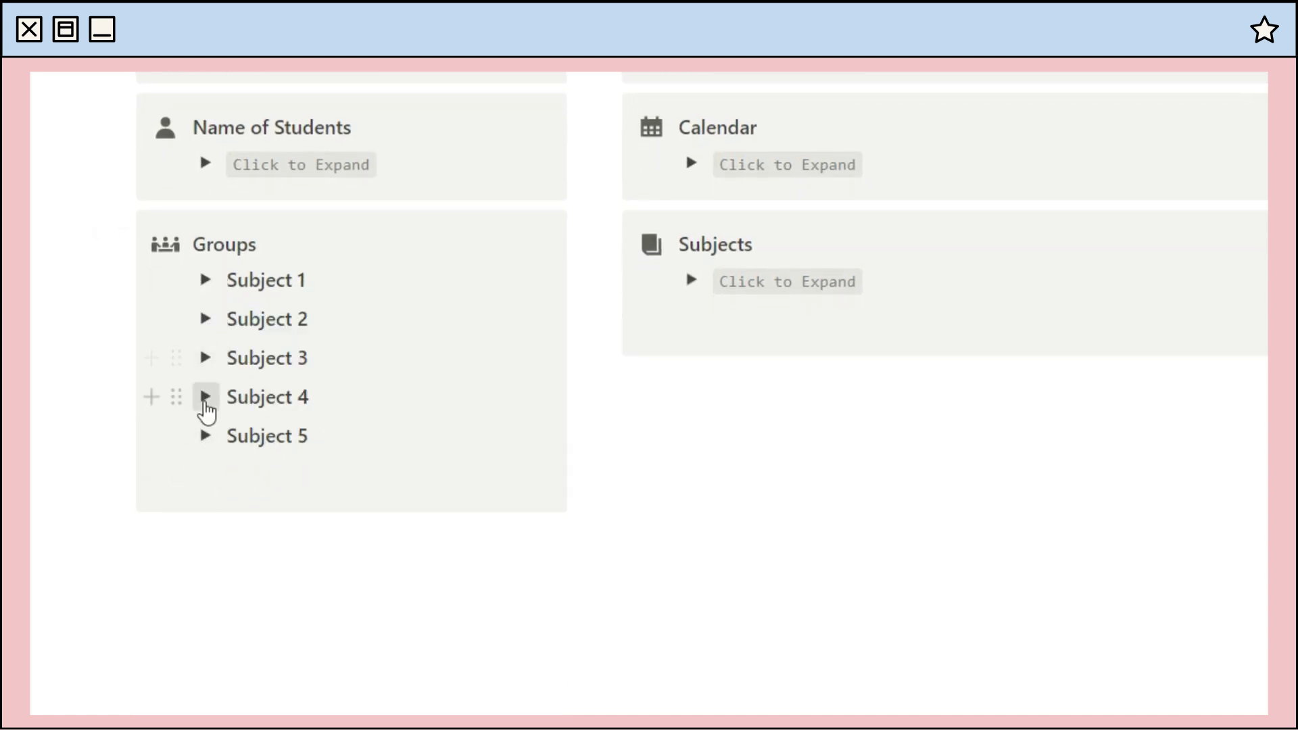
left_click(205, 397)
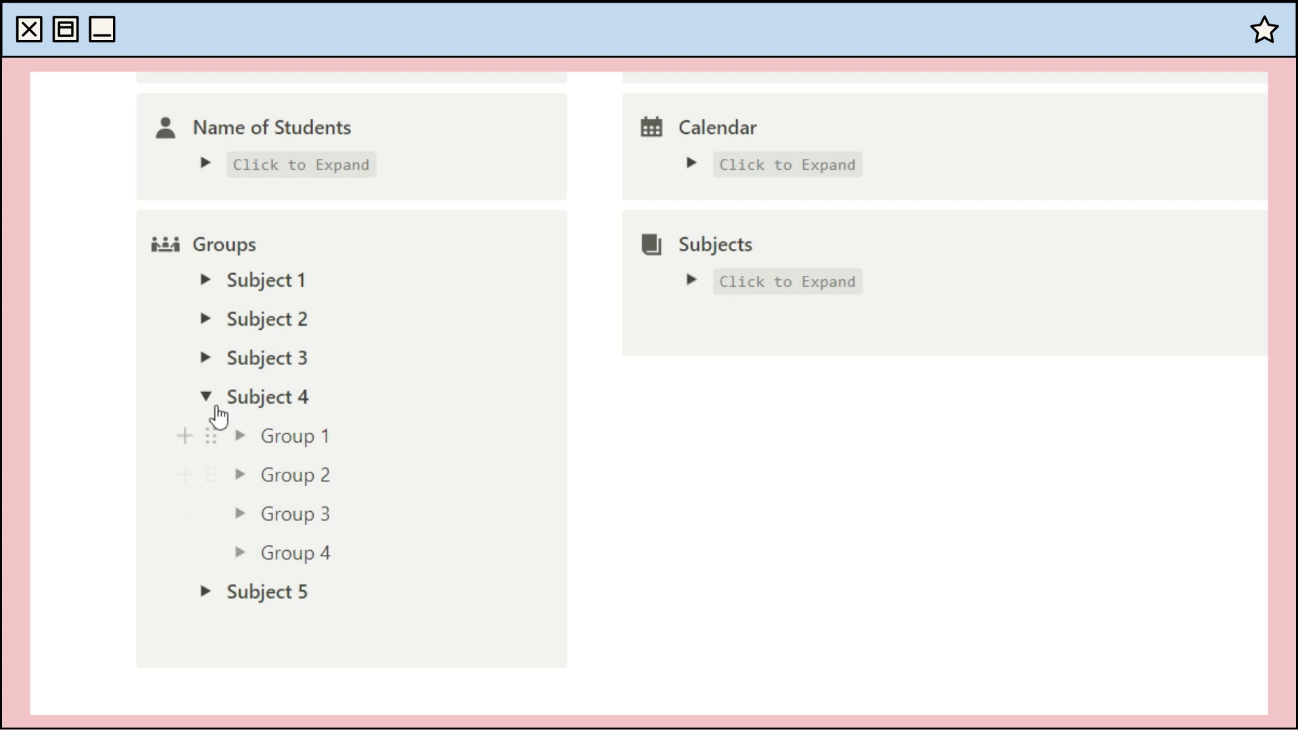
left_click(207, 397)
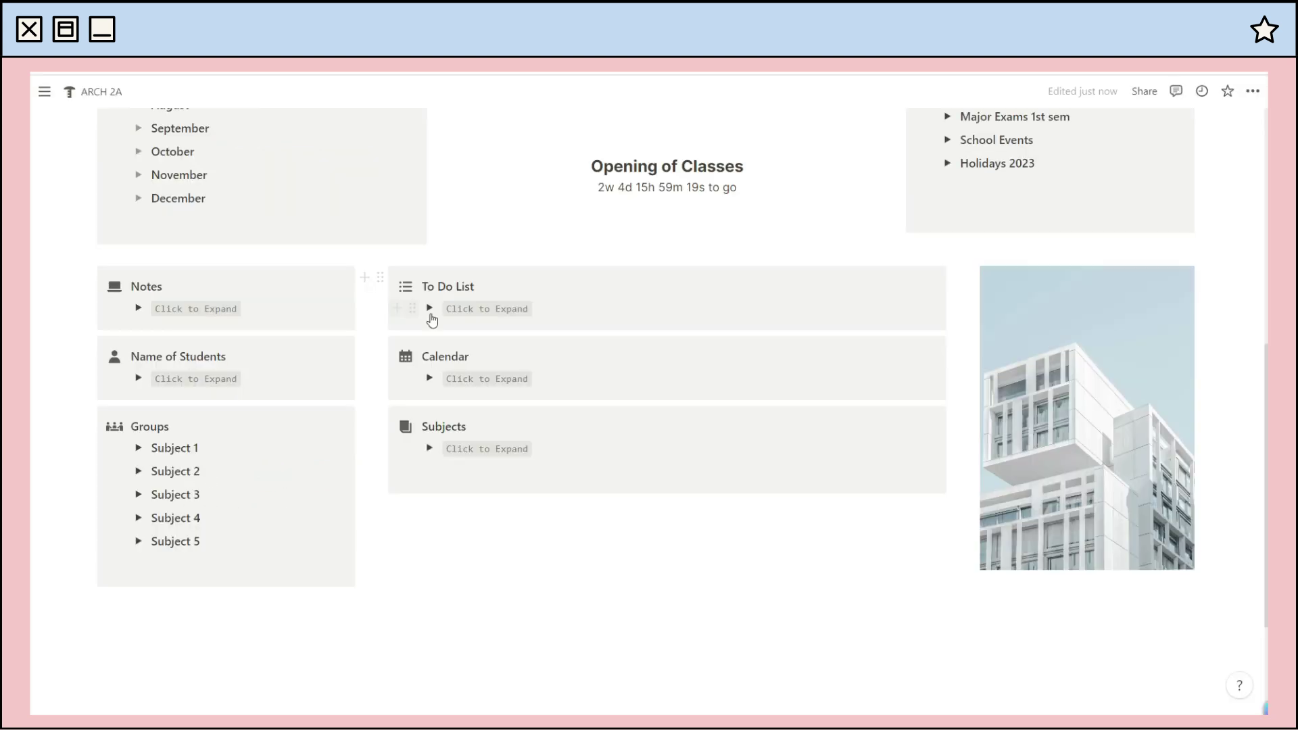
Add a To Do List row: subject HOA 1, to do Plate 1, due August 7, 2023.
left_click(428, 308)
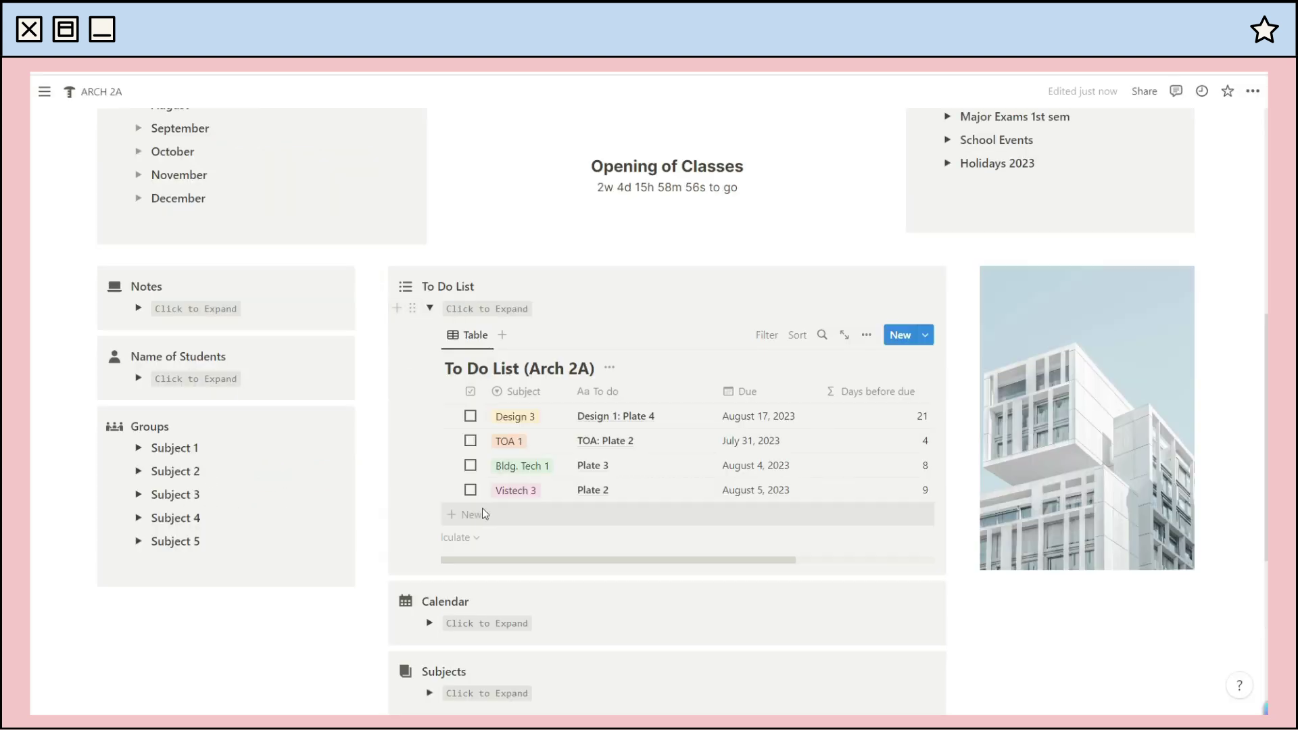
left_click(500, 512)
key("Escape")
left_click(521, 517)
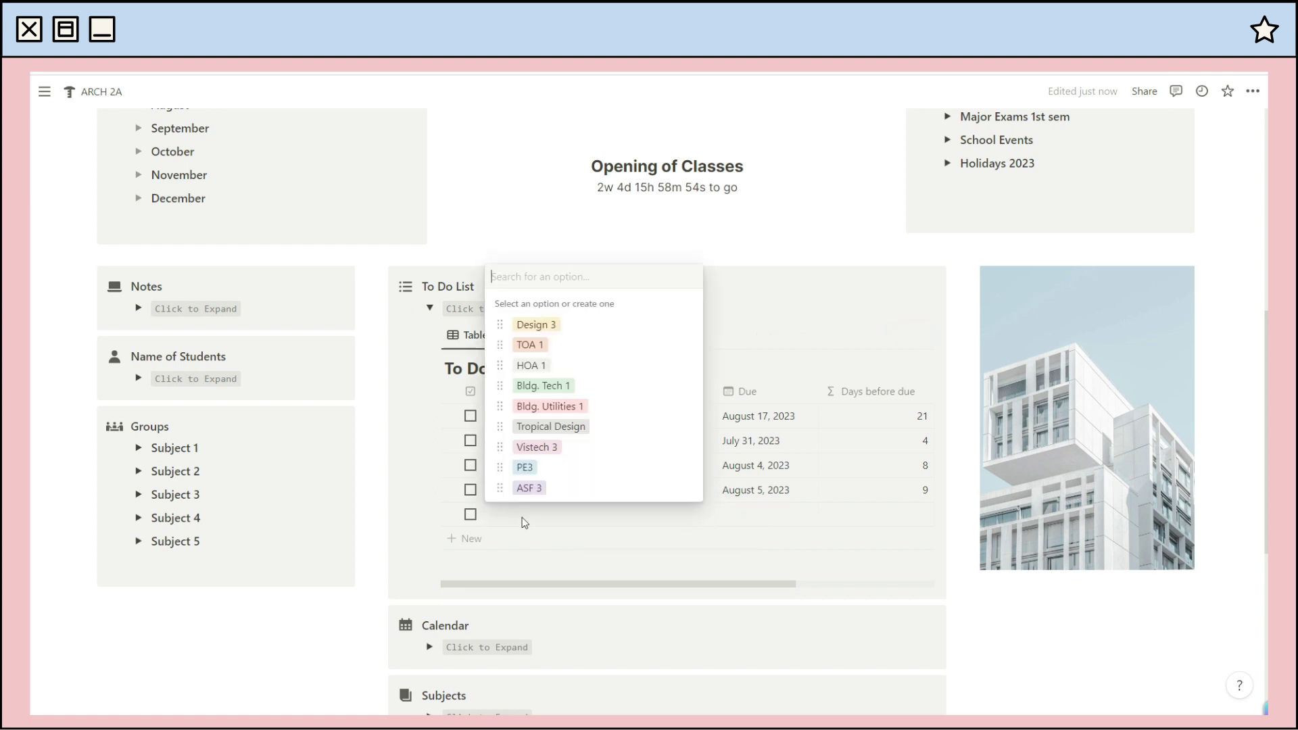
left_click(536, 367)
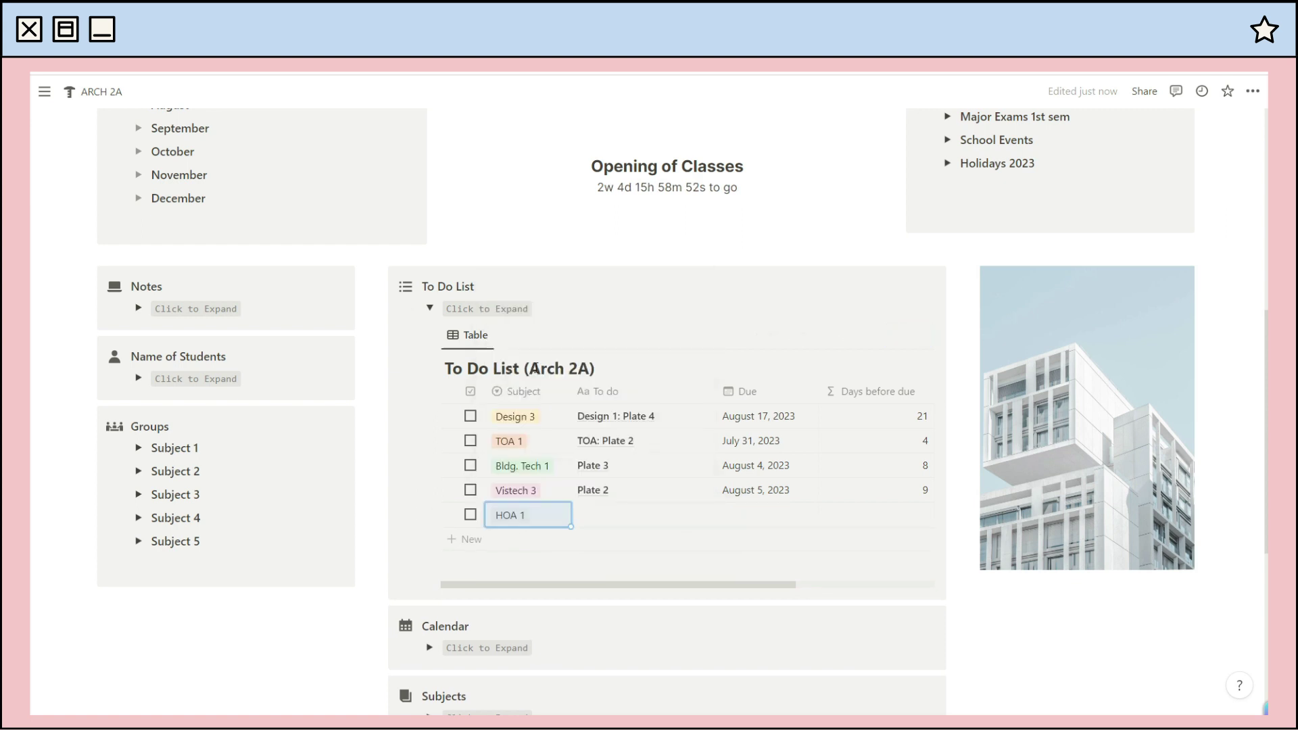
left_click(607, 524)
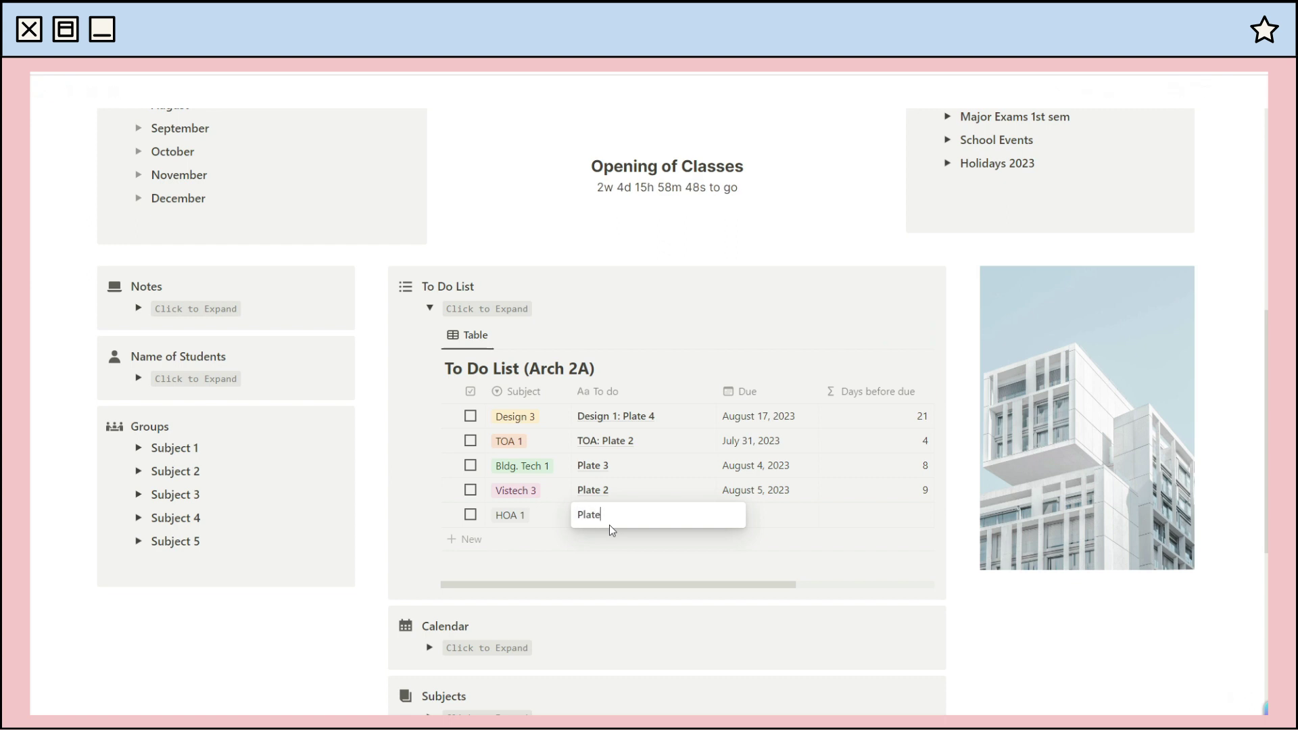
left_click(743, 512)
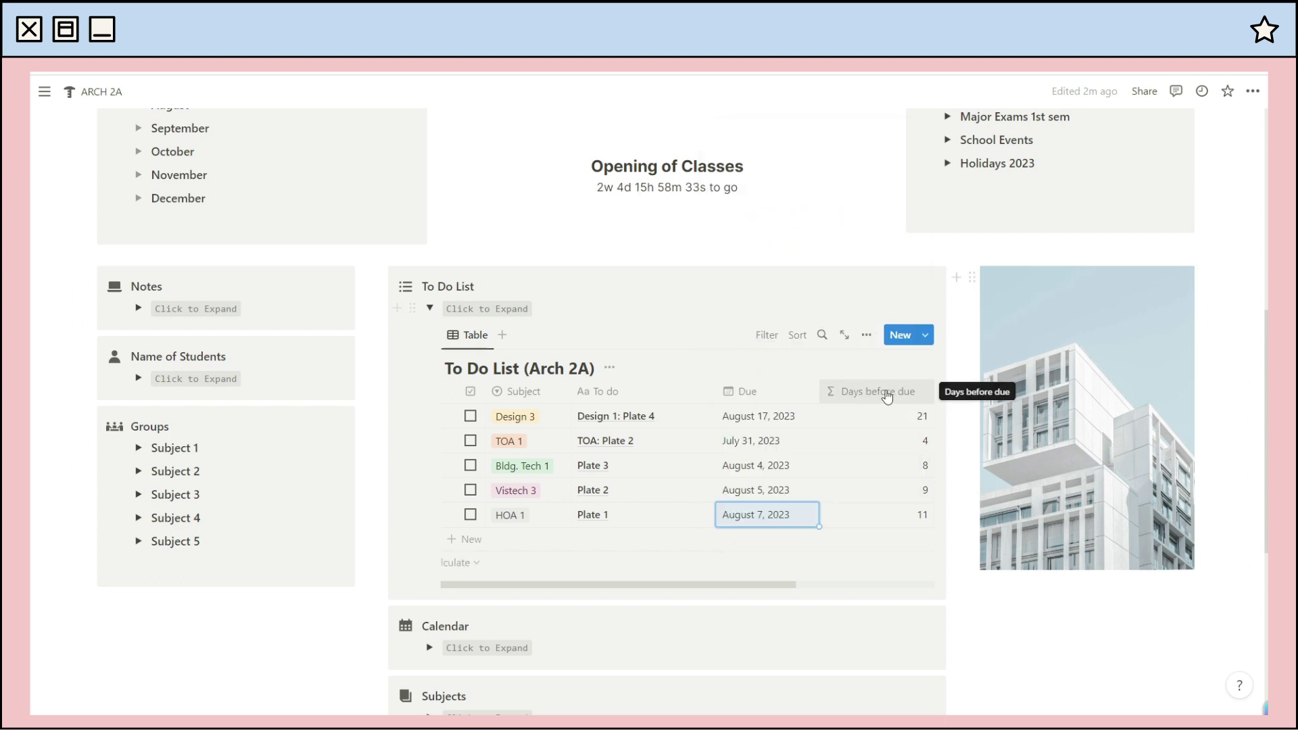
left_click(767, 584)
scroll(768, 584, "right", 3)
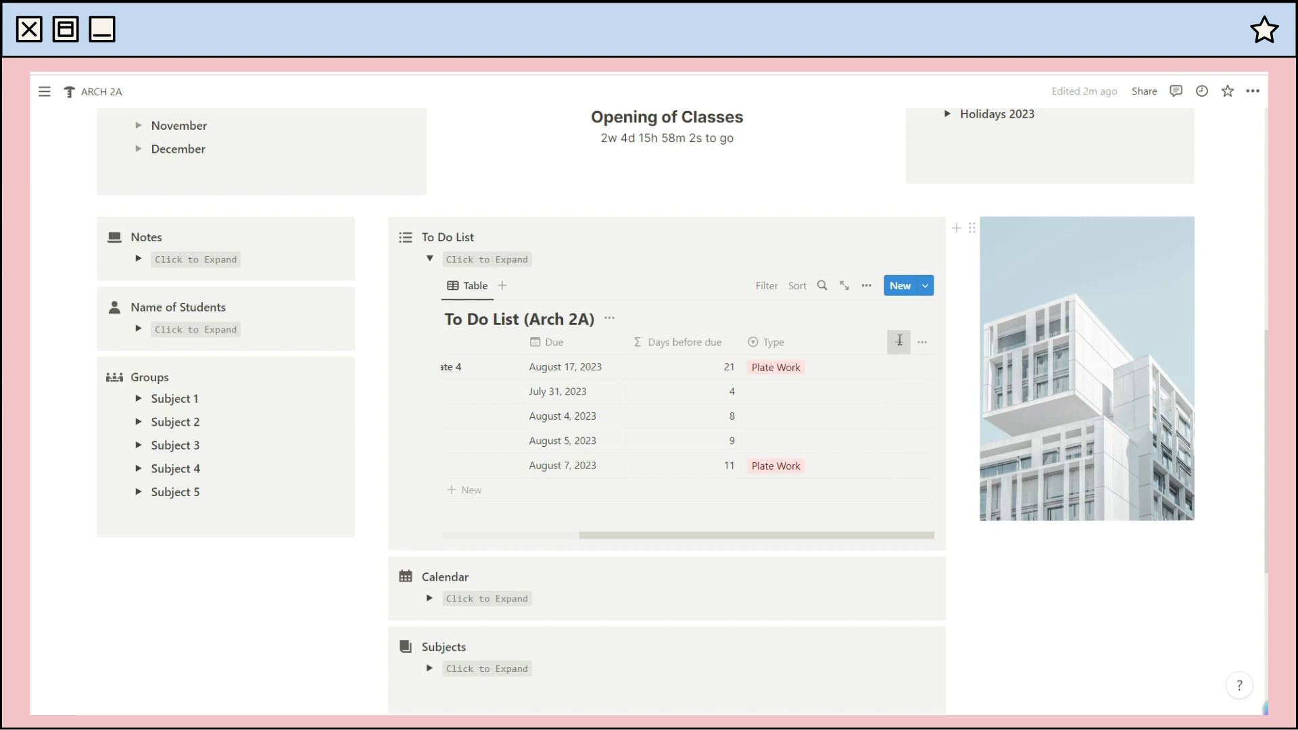
left_click(899, 340)
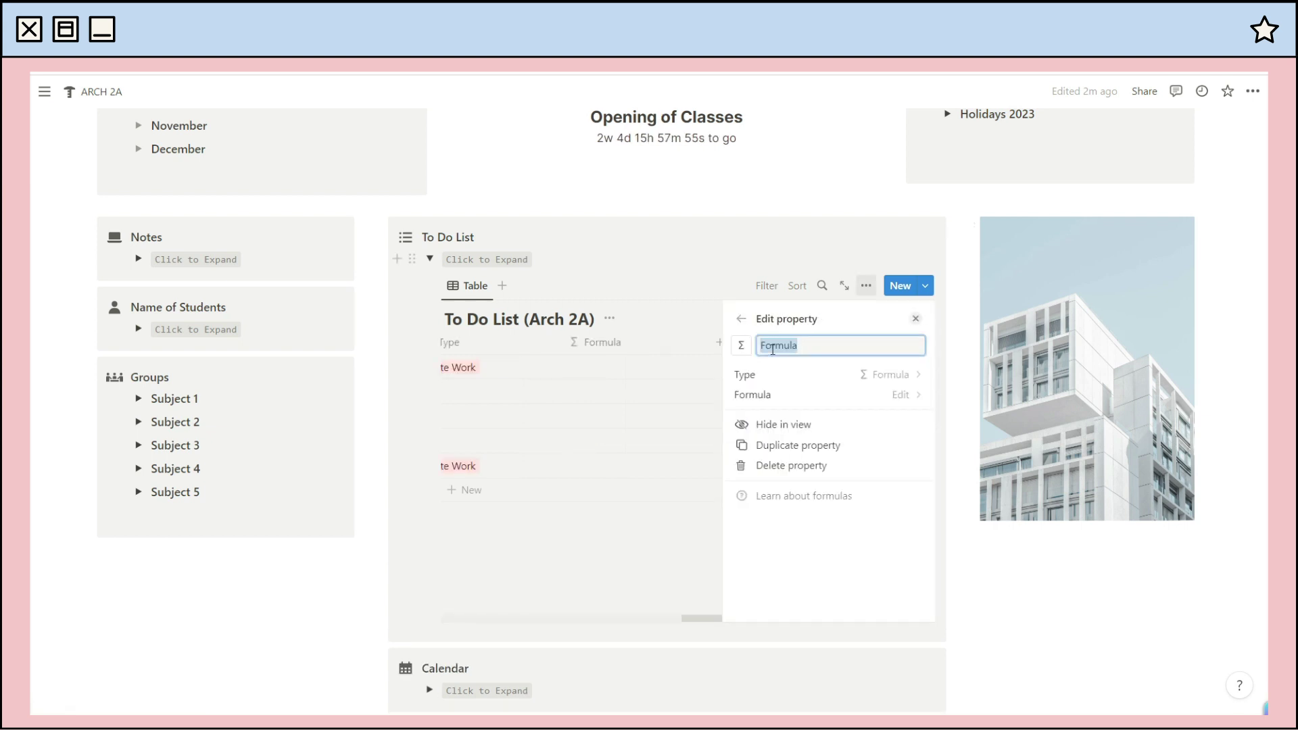
left_click(771, 399)
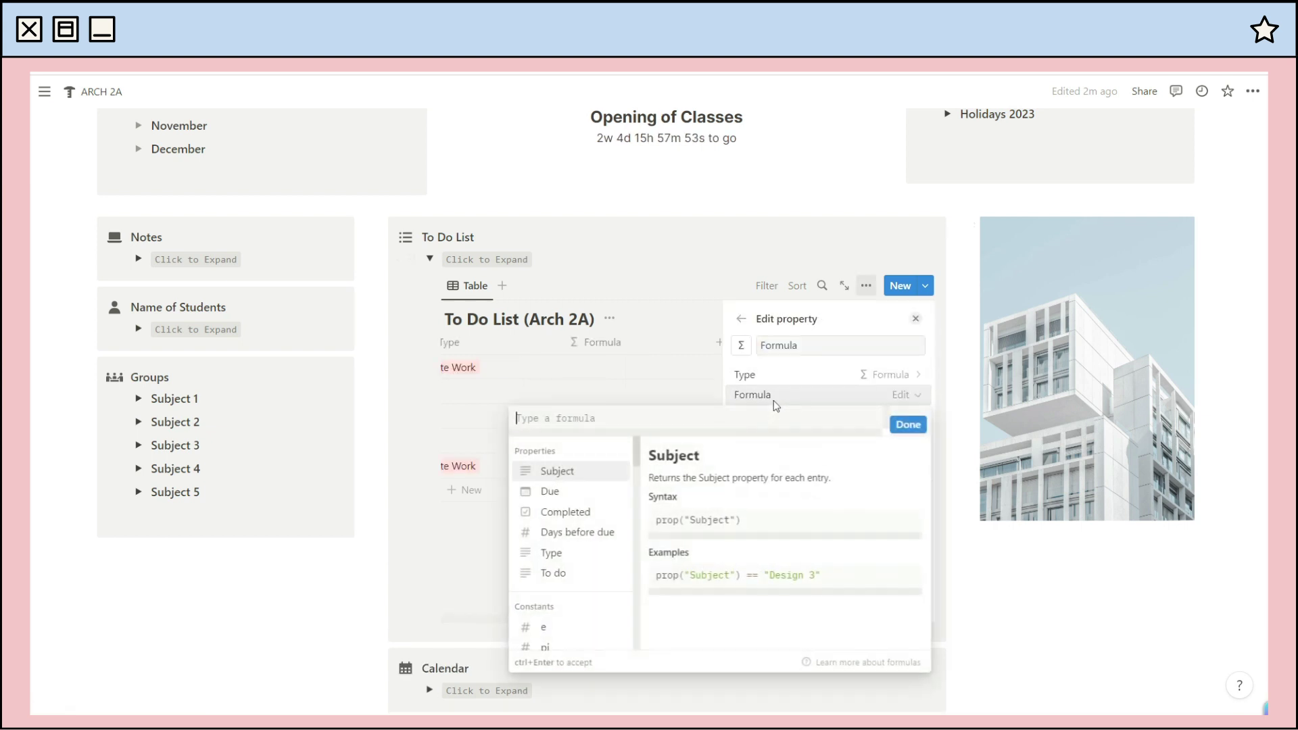
type("dateBetween(prop(\"Due\"), now(), \"days\")")
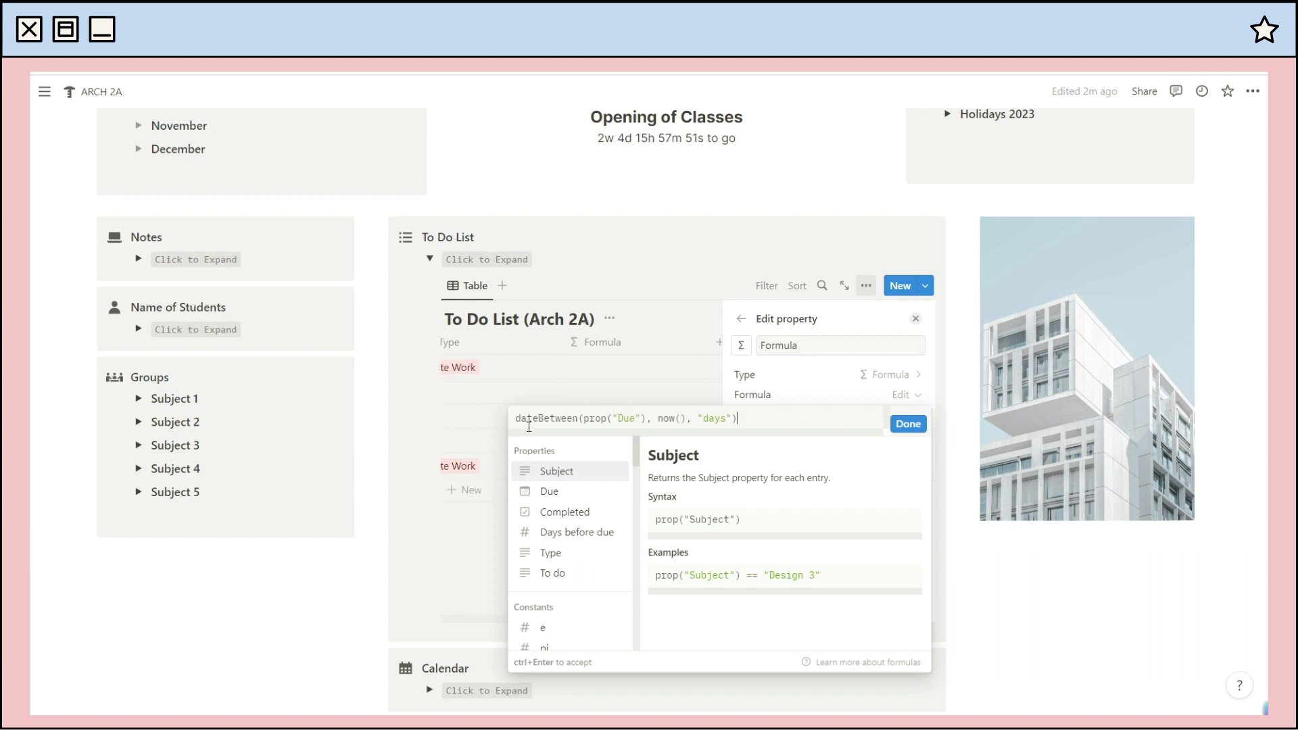
left_click_drag(516, 418, 693, 419)
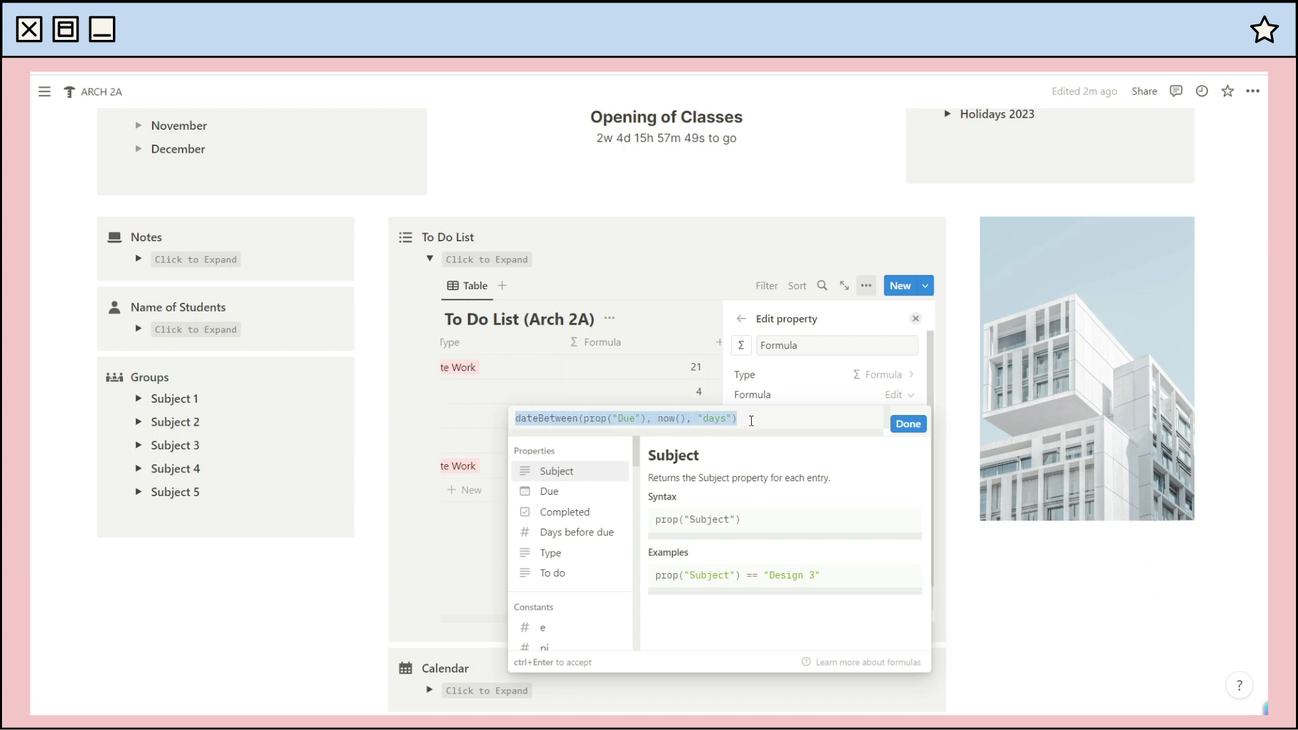
left_click(908, 425)
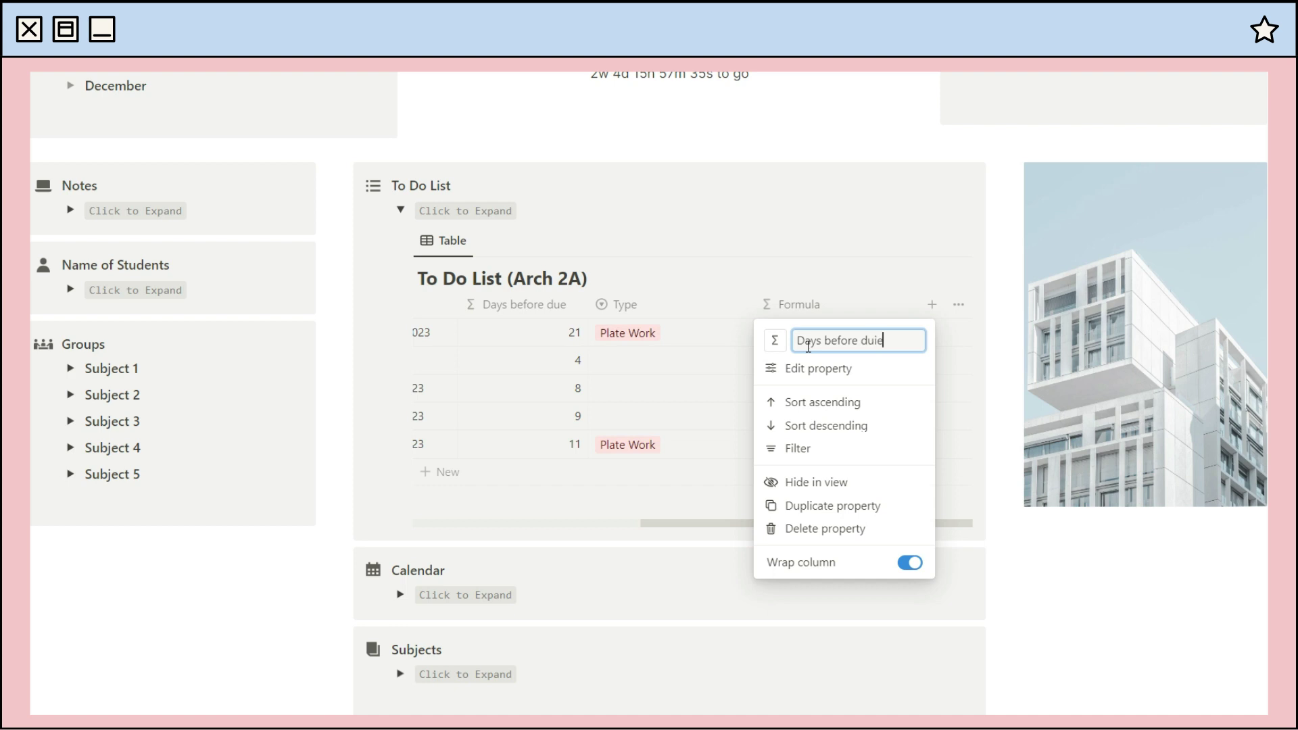
left_click(771, 529)
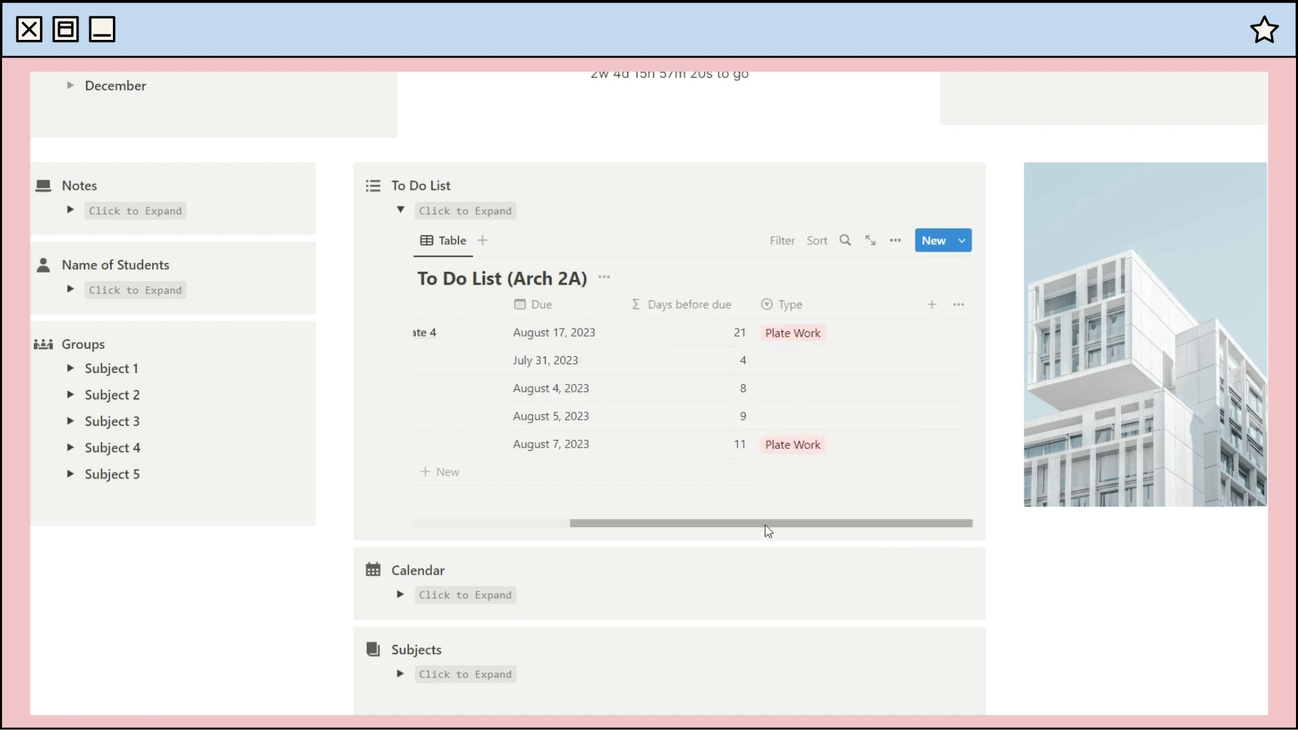
Expand the Calendar, advance it to August 2023, collapse it, and expand the Subjects table.
scroll(833, 318, "down", 3)
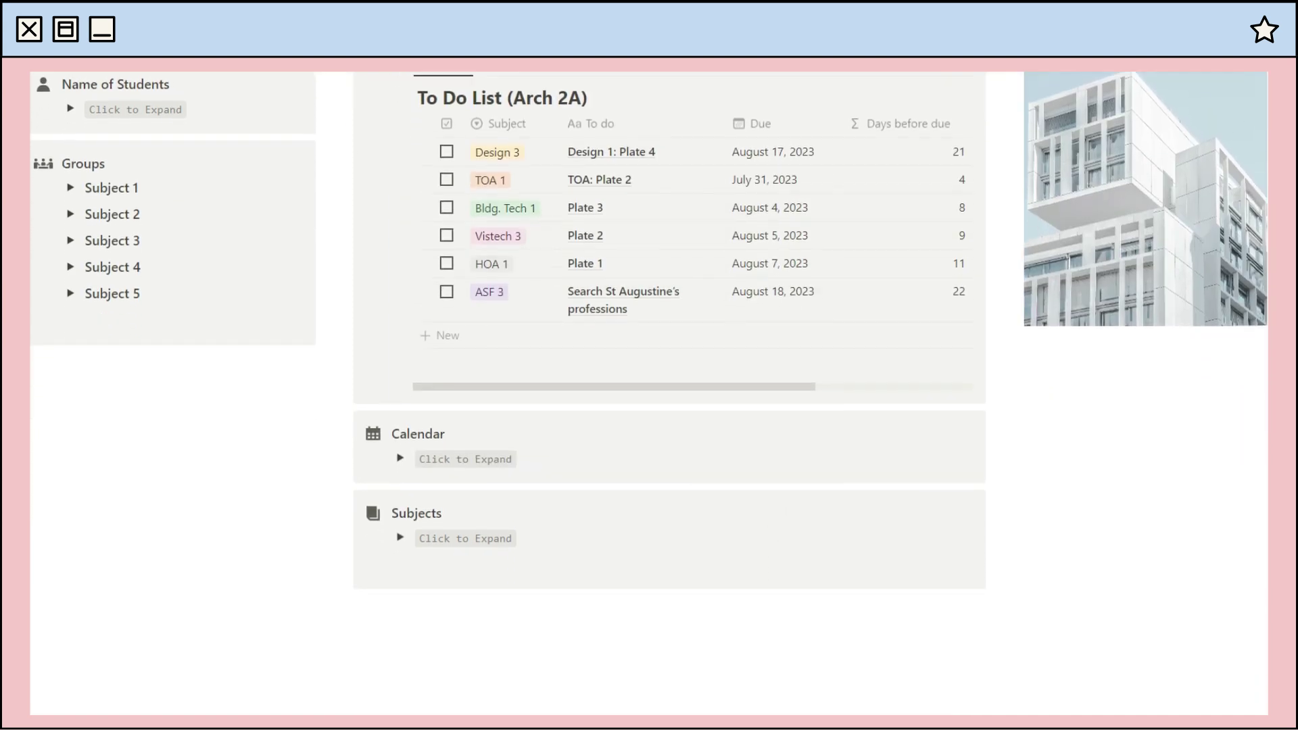
left_click(400, 408)
scroll(404, 195, "down", 3)
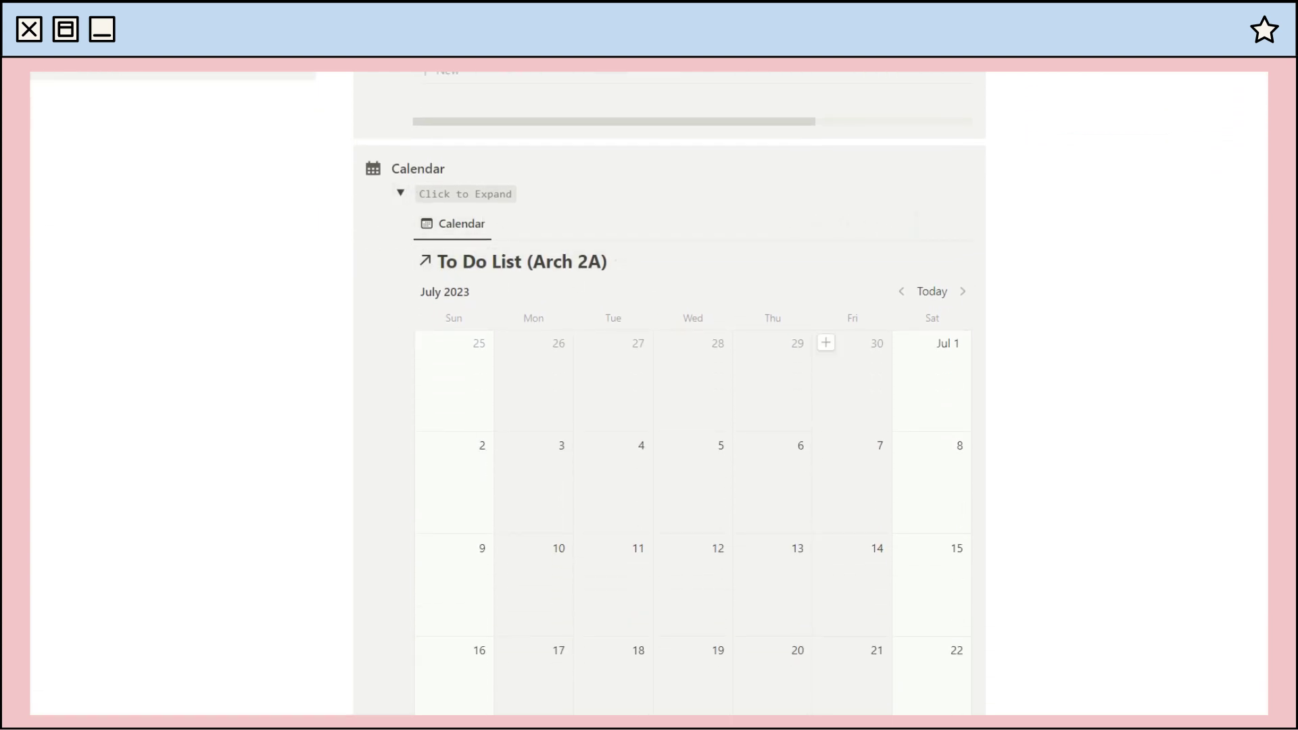
scroll(786, 436, "down", 3)
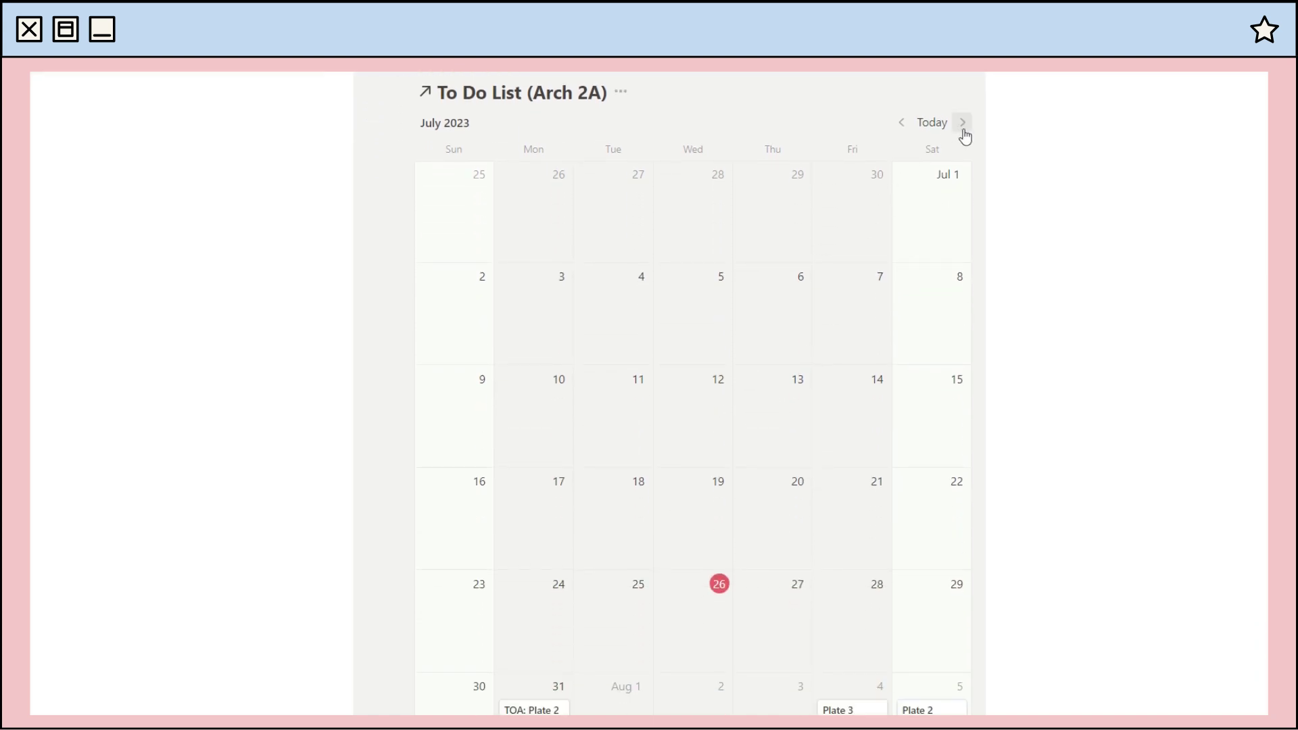
left_click(963, 124)
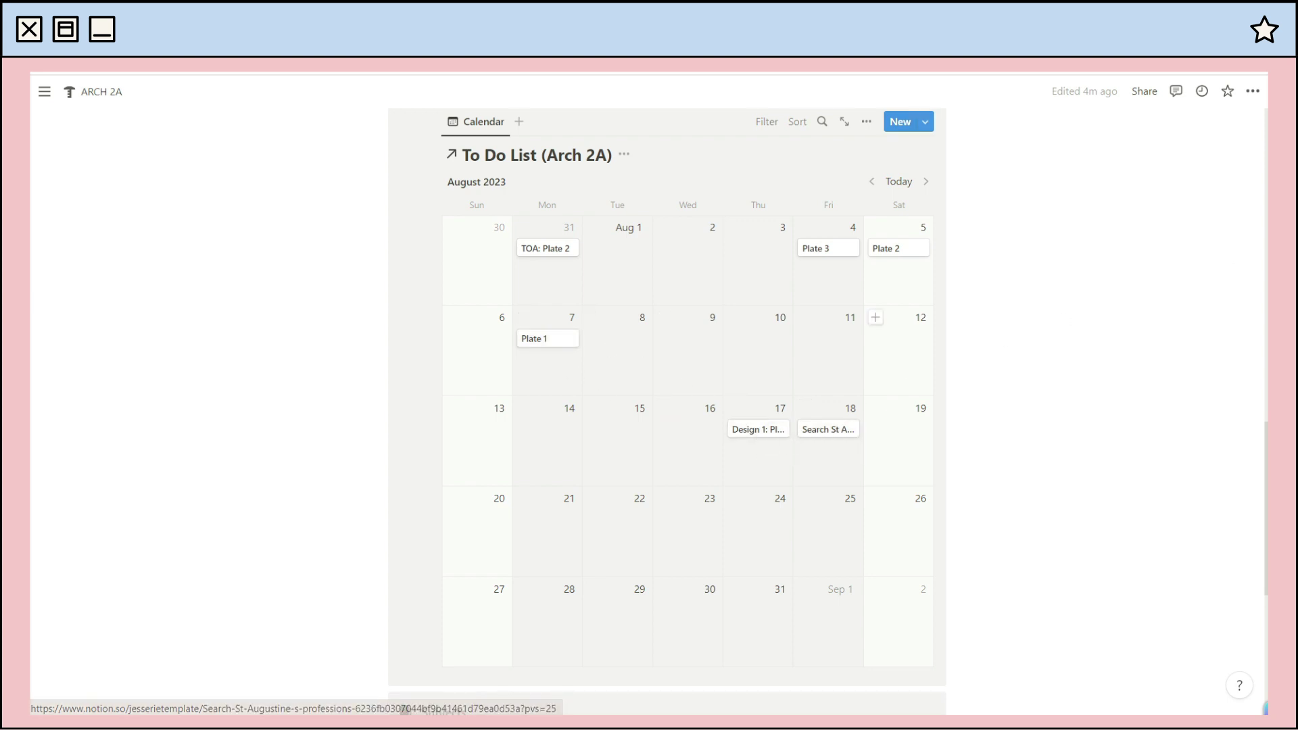
scroll(428, 226, "up", 4)
left_click(429, 227)
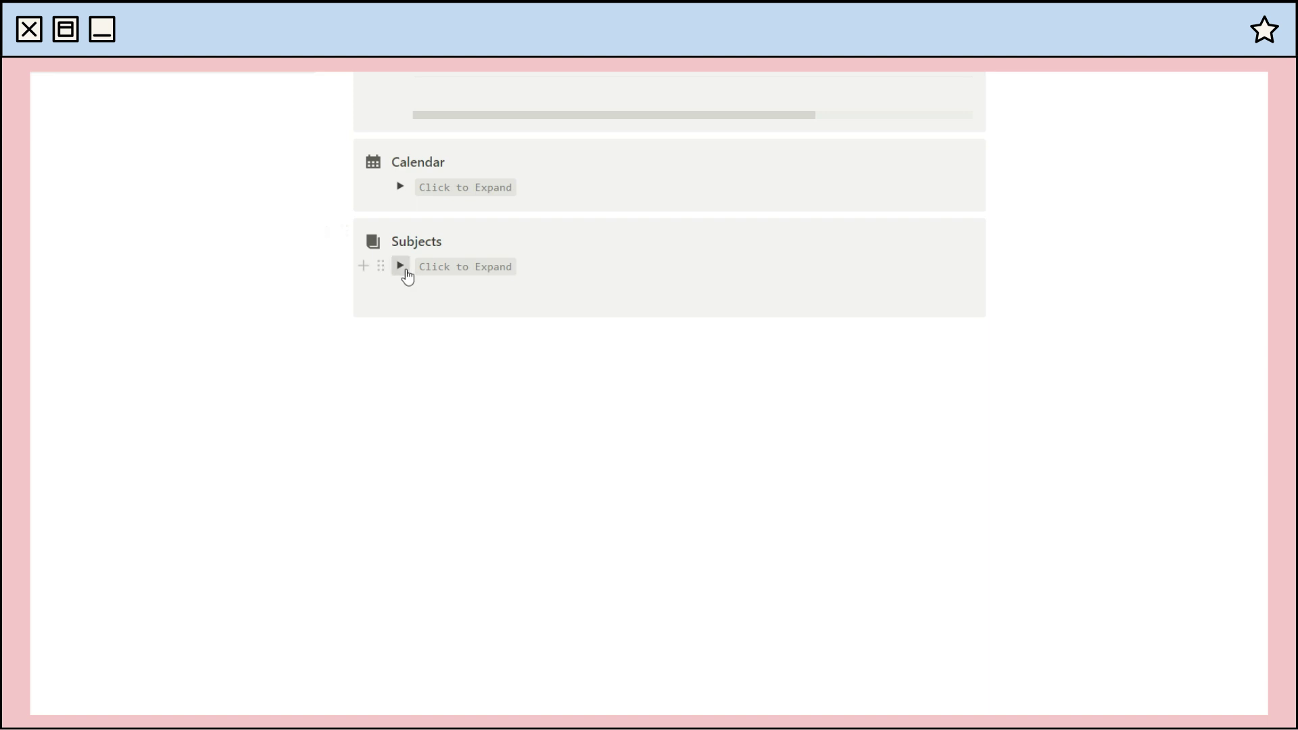
left_click(404, 268)
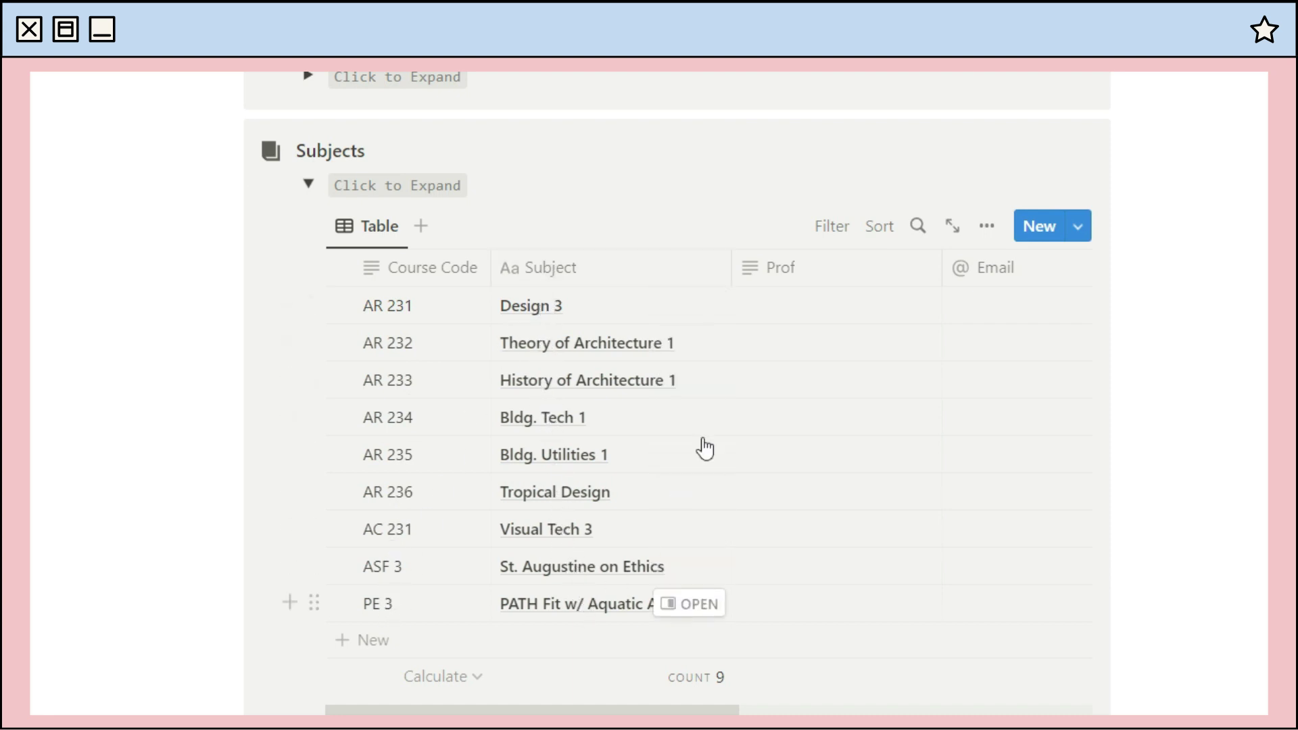
left_click(777, 302)
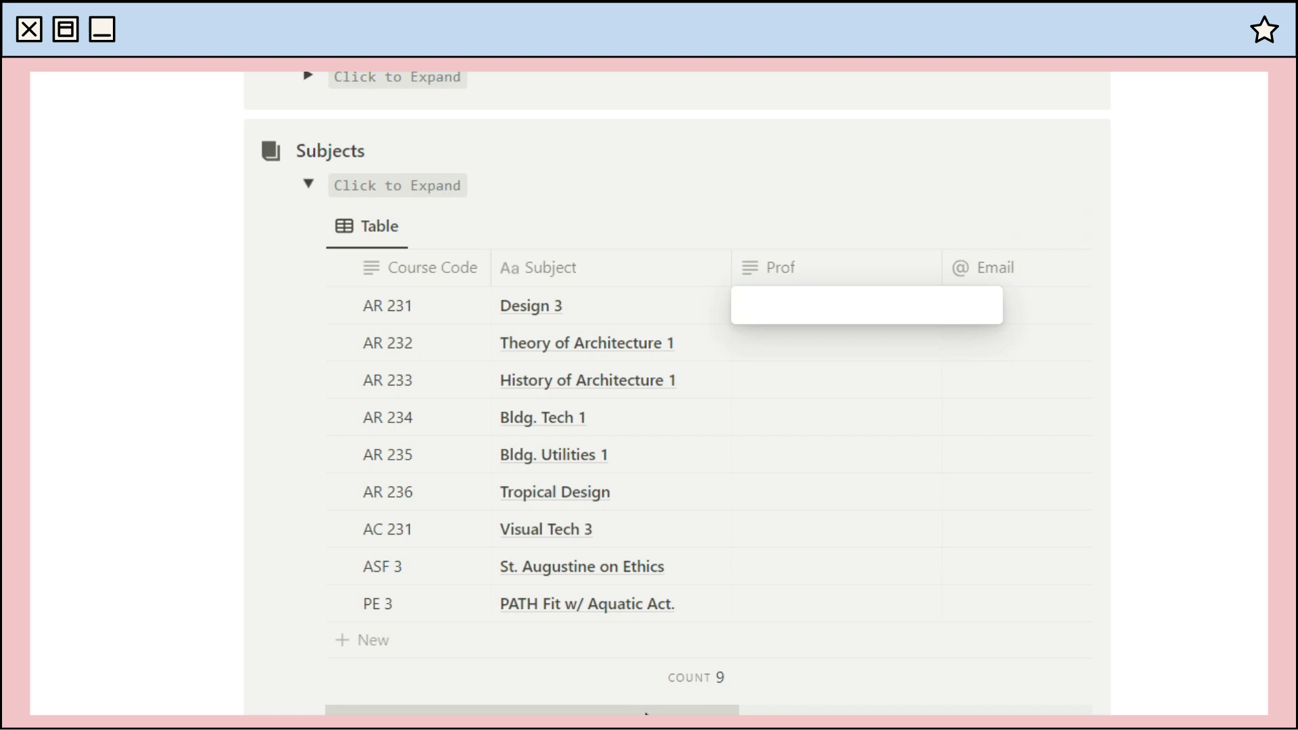
key("Escape")
key("Escape")
scroll(817, 698, "right", 6)
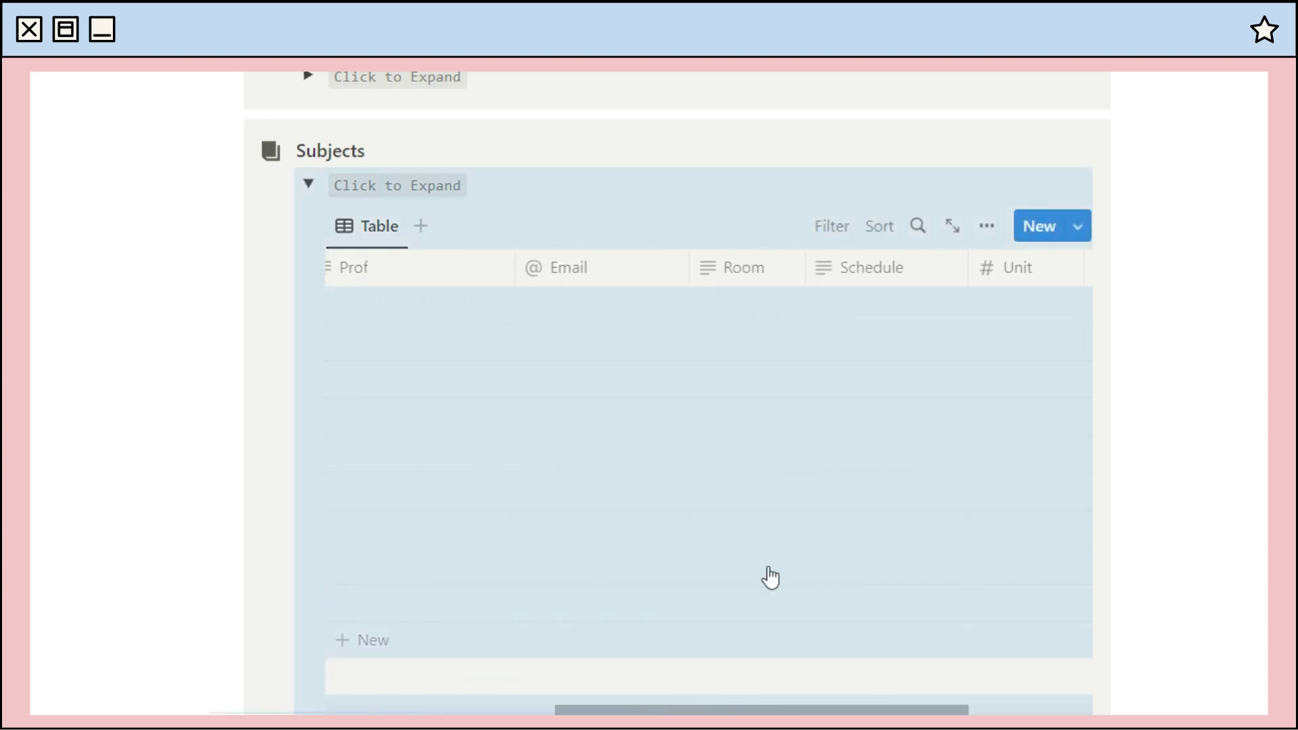
left_click(543, 276)
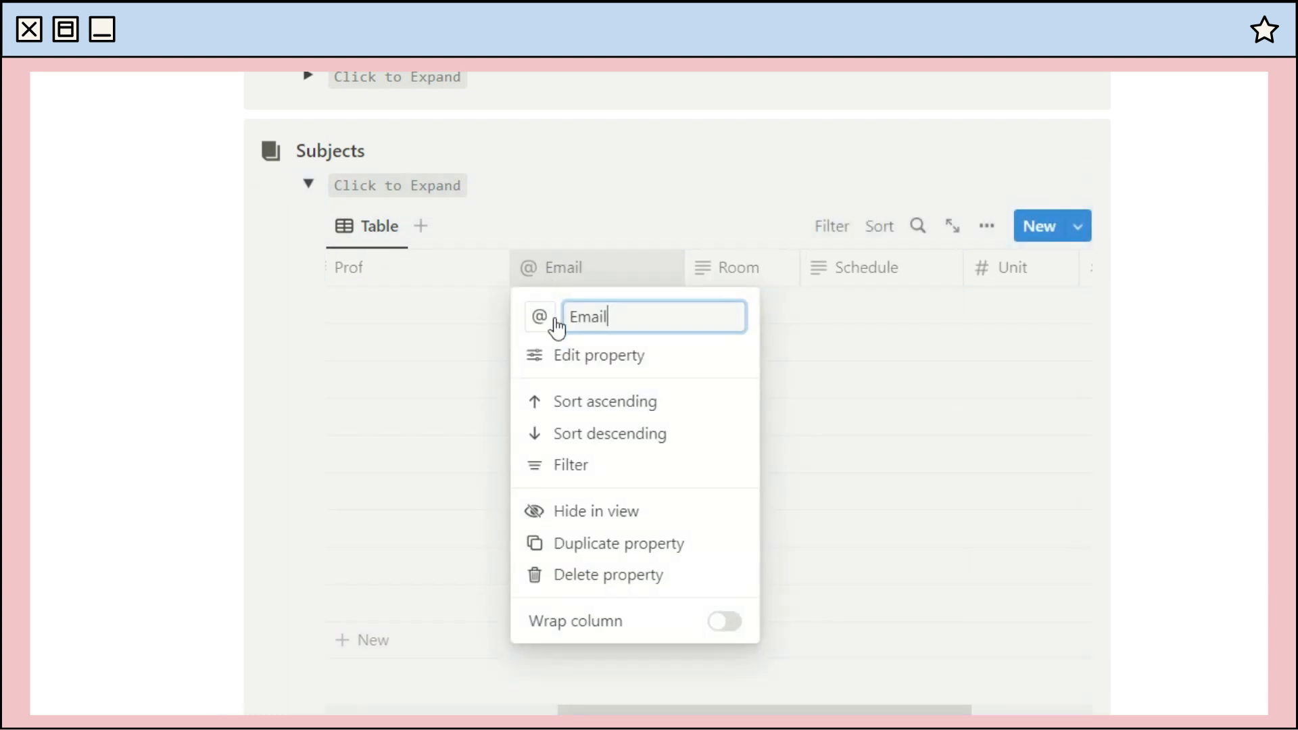
left_click(1137, 409)
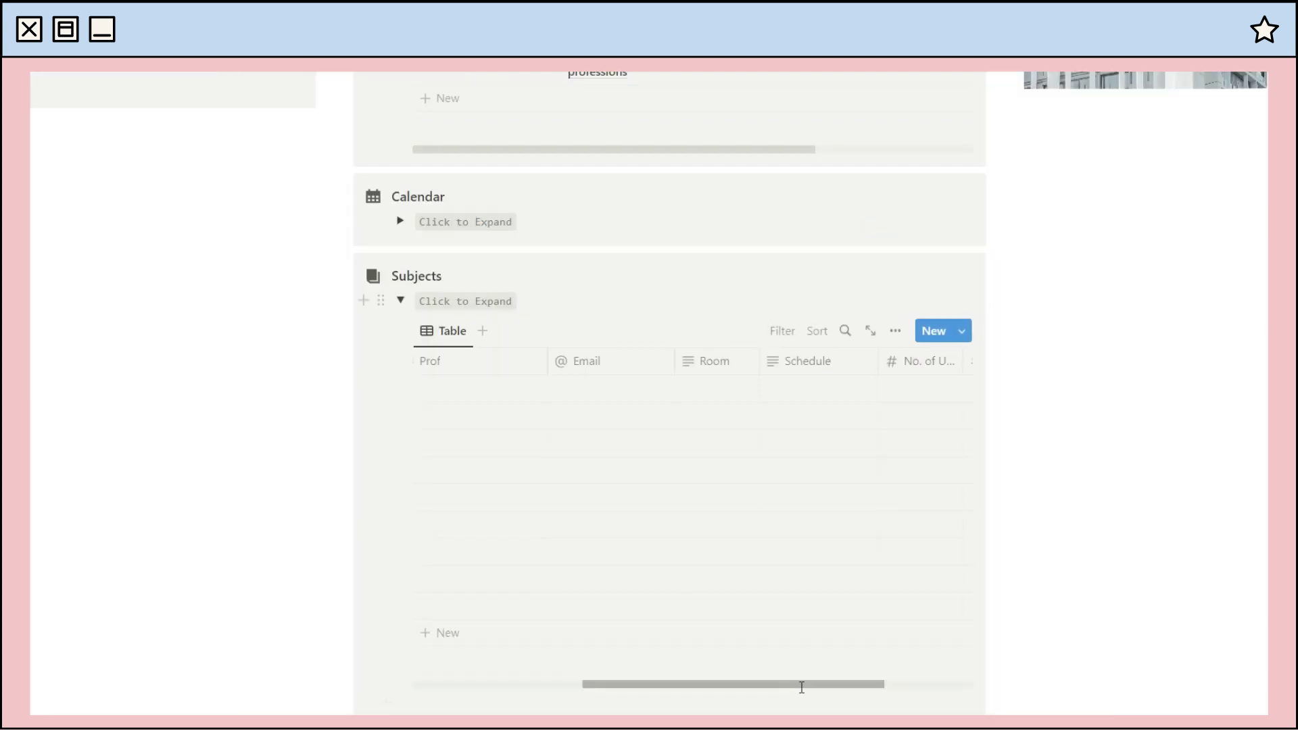
left_click_drag(879, 710, 931, 710)
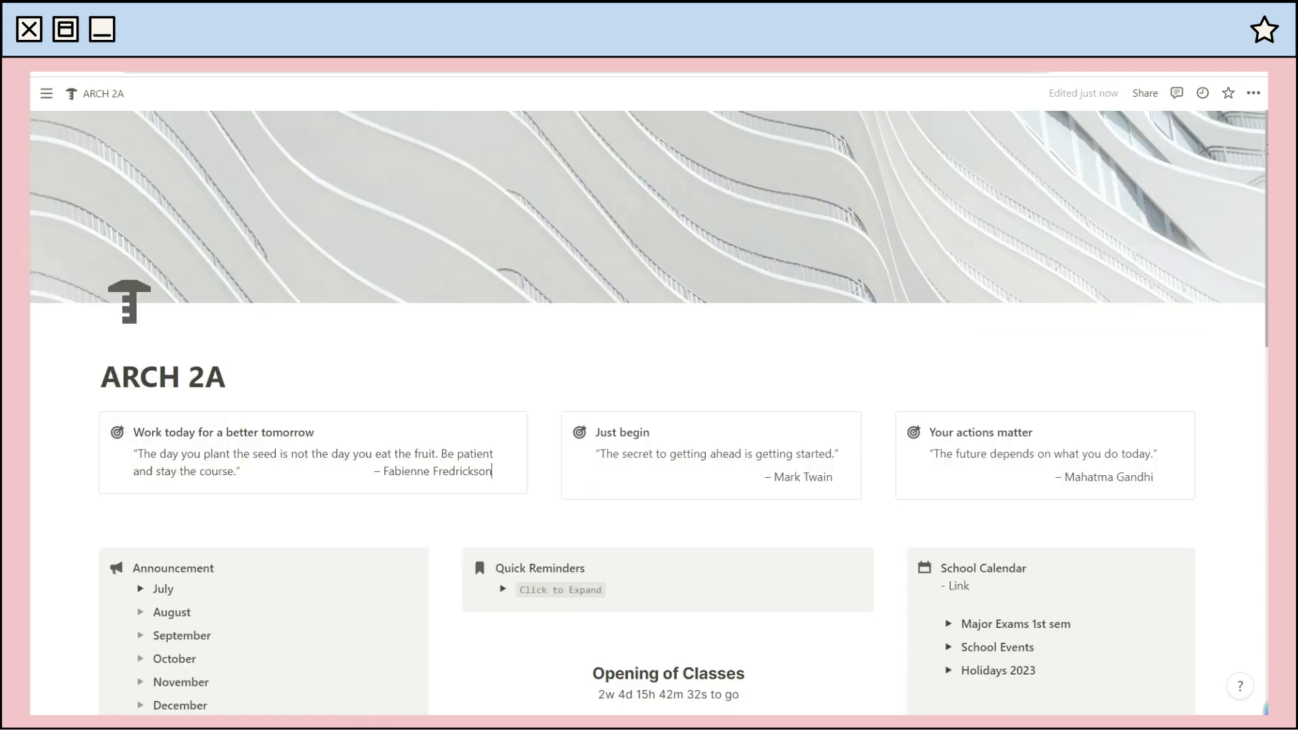
scroll(31, 224, "down", 3)
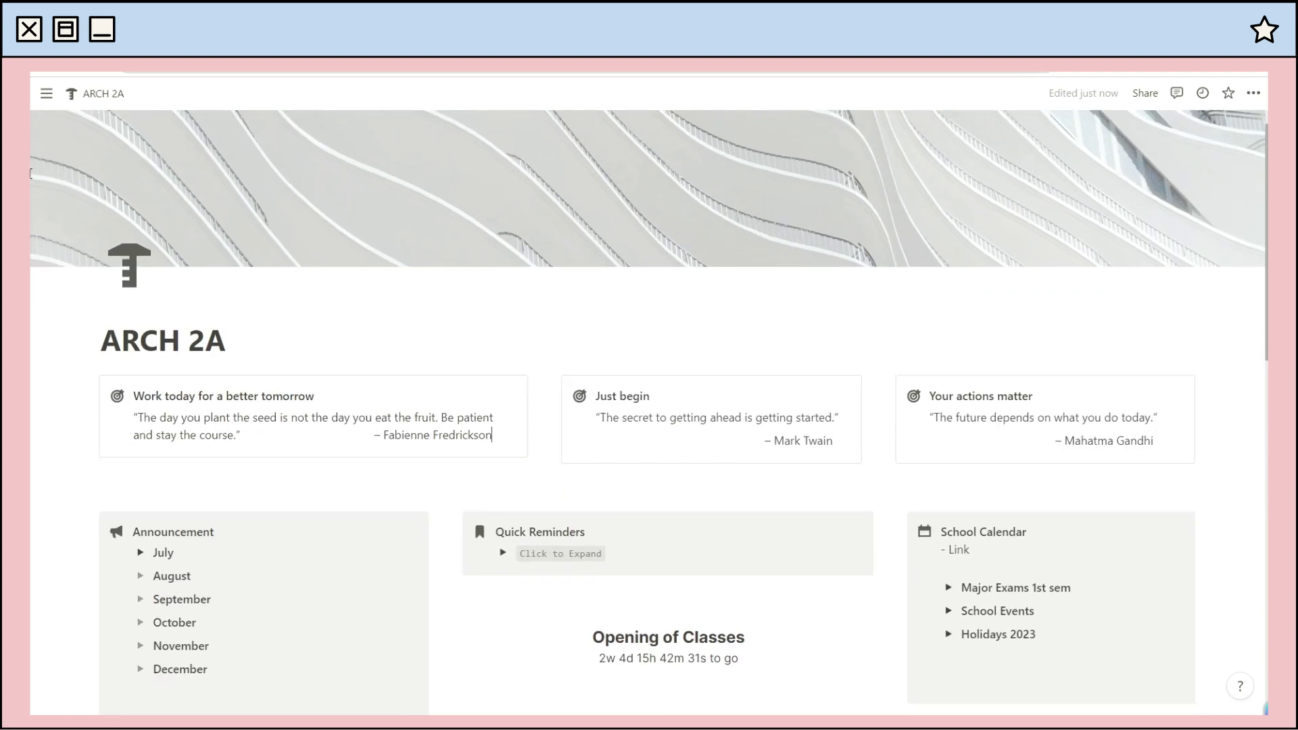
scroll(30, 224, "down", 5)
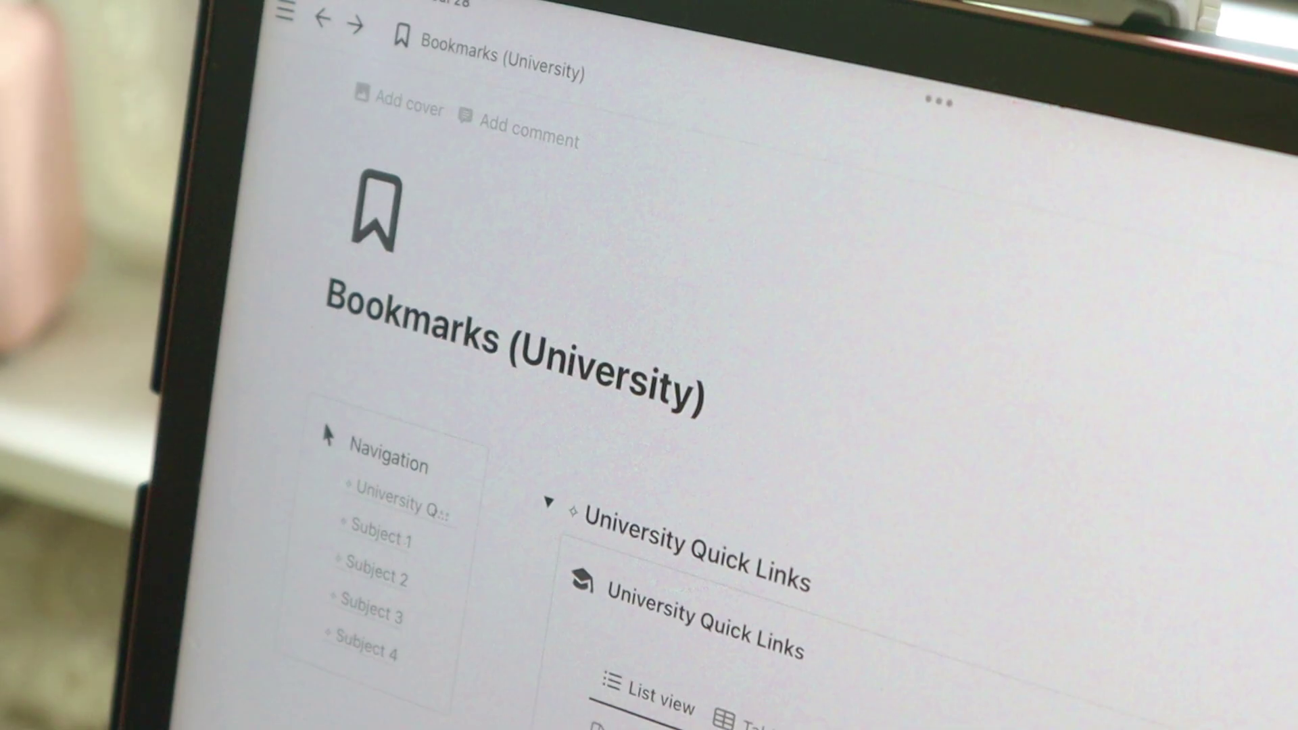
scroll(743, 406, "down", 3)
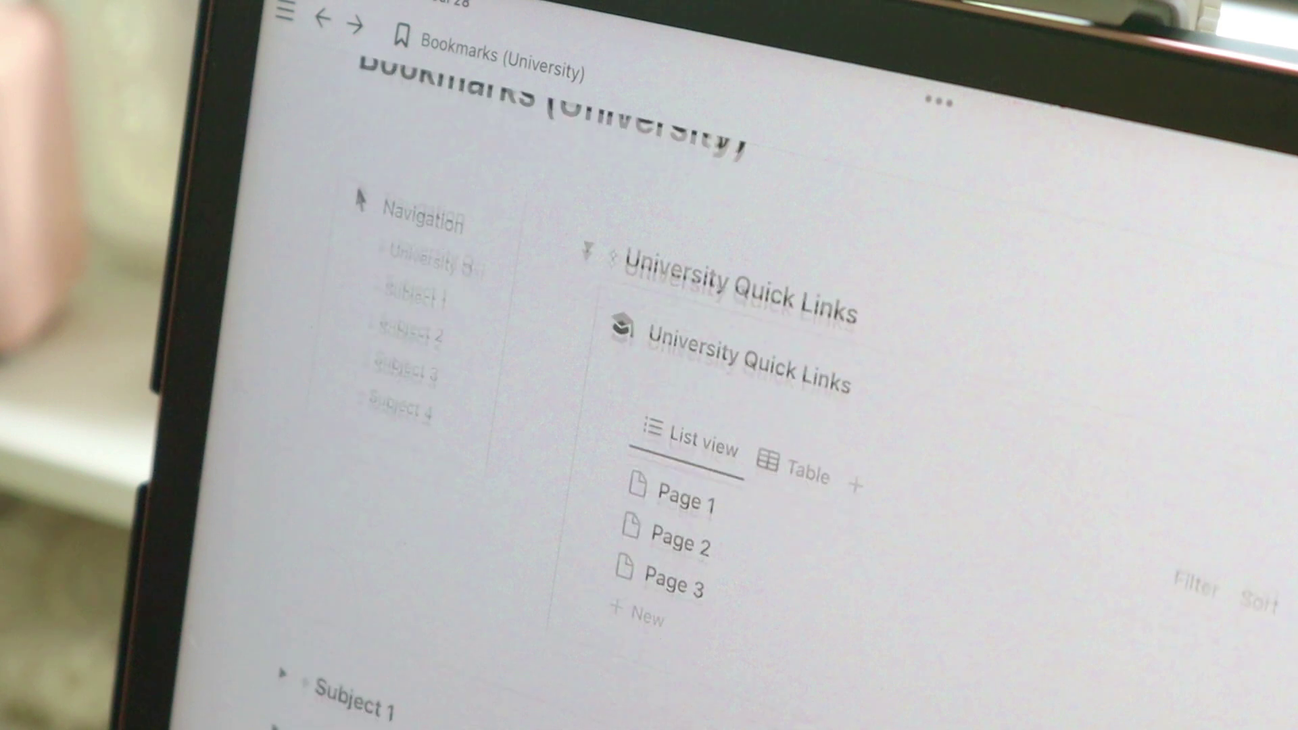
Scroll down to the To Do List table and open the empty row's Subject options.
scroll(743, 406, "up", 1)
scroll(744, 406, "down", 5)
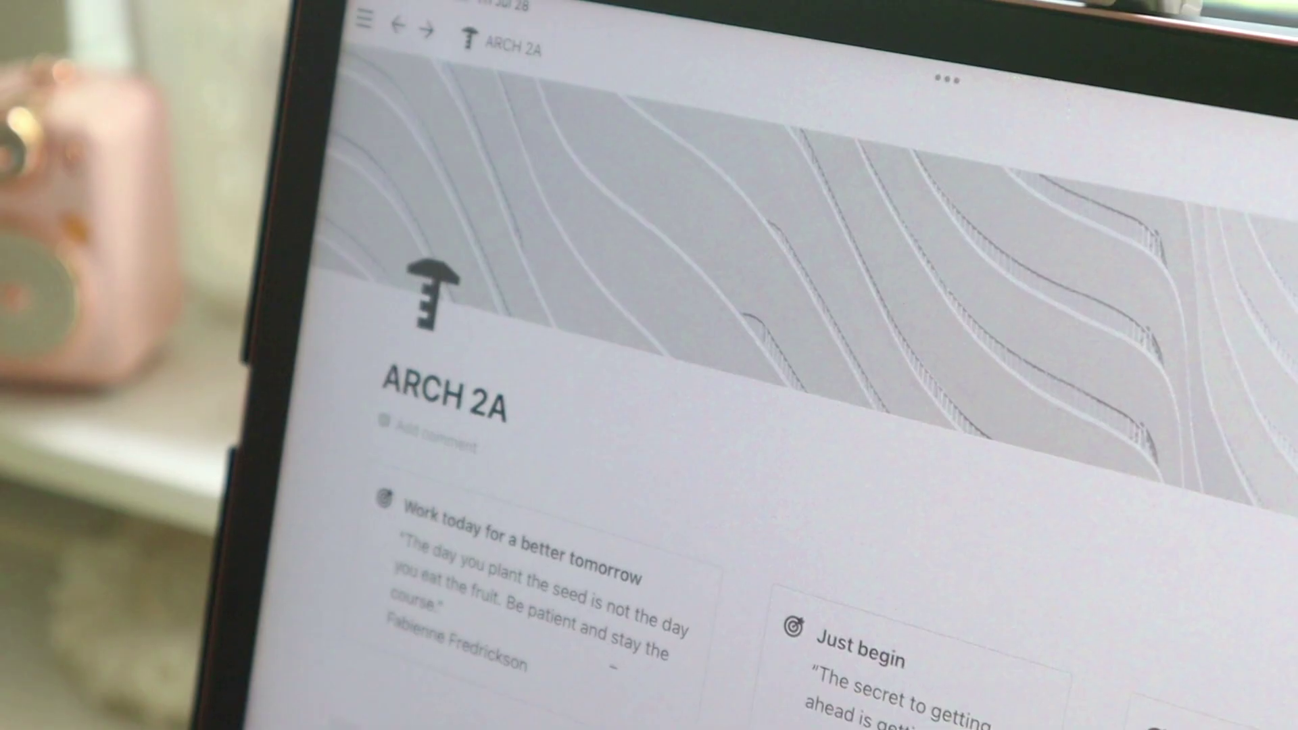
scroll(744, 405, "down", 5)
scroll(864, 669, "down", 8)
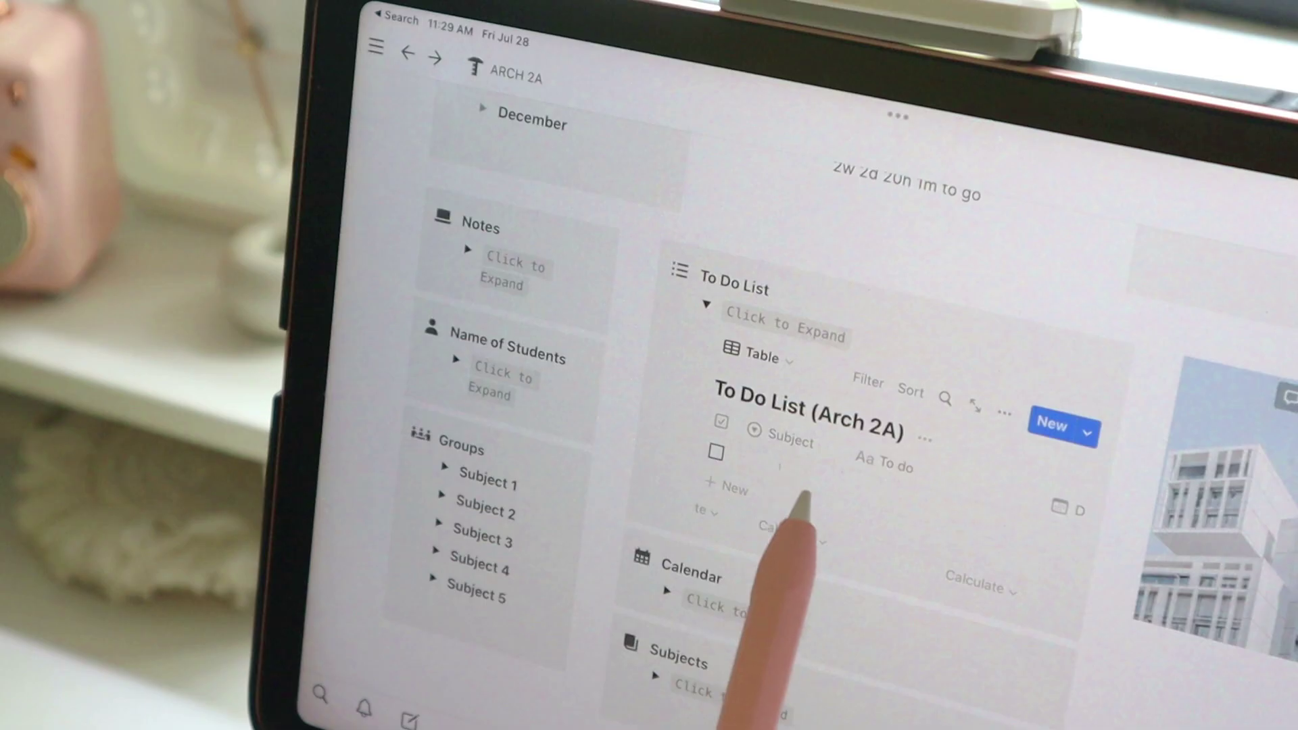
left_click(786, 446)
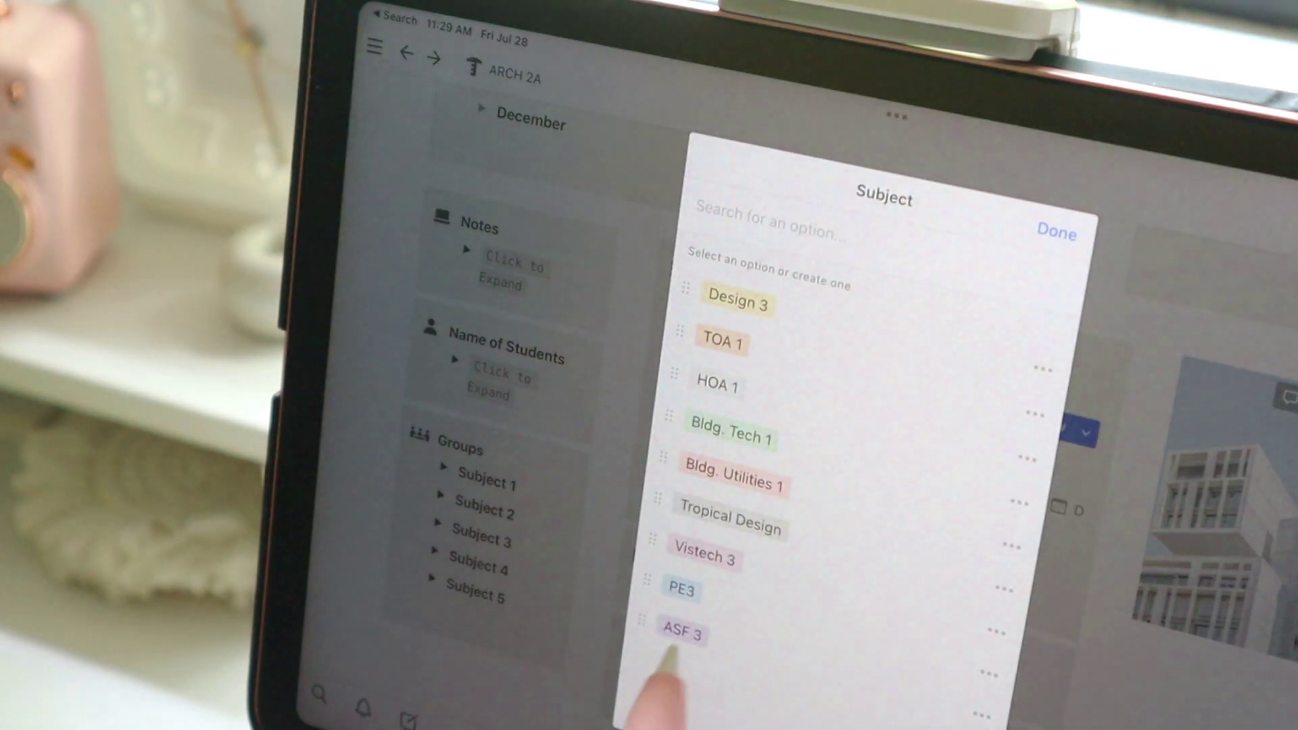